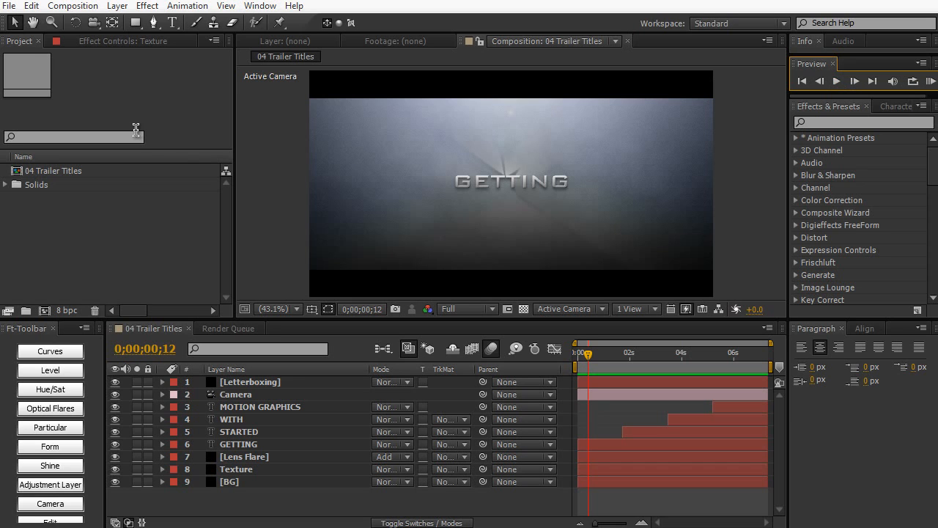
- Create a new composition named Main Comp using the HDV/HDTV 720 29.97 preset
left_click(72, 5)
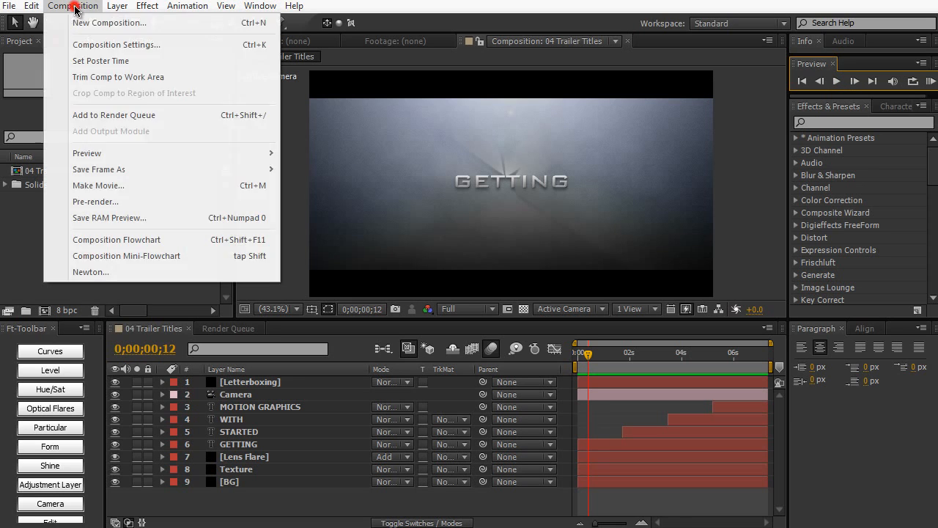
left_click(76, 22)
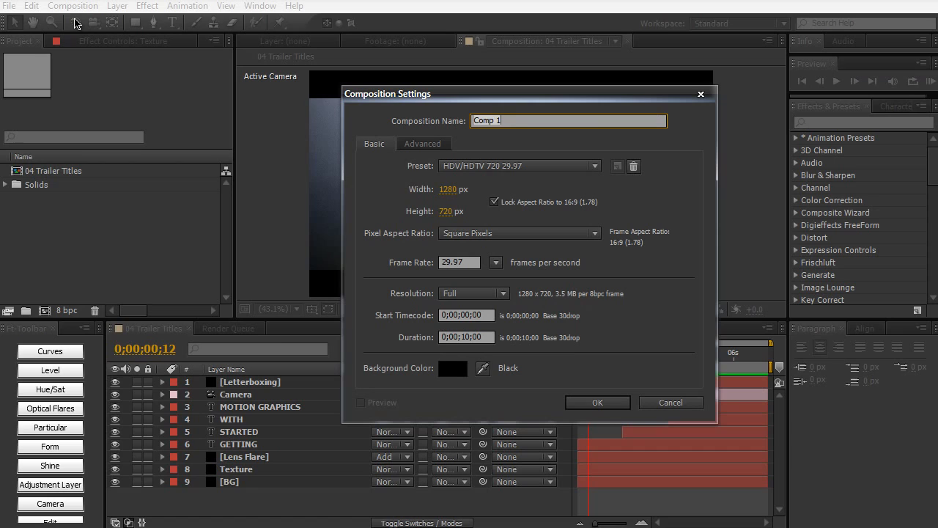
type("Main Comp")
left_click(583, 400)
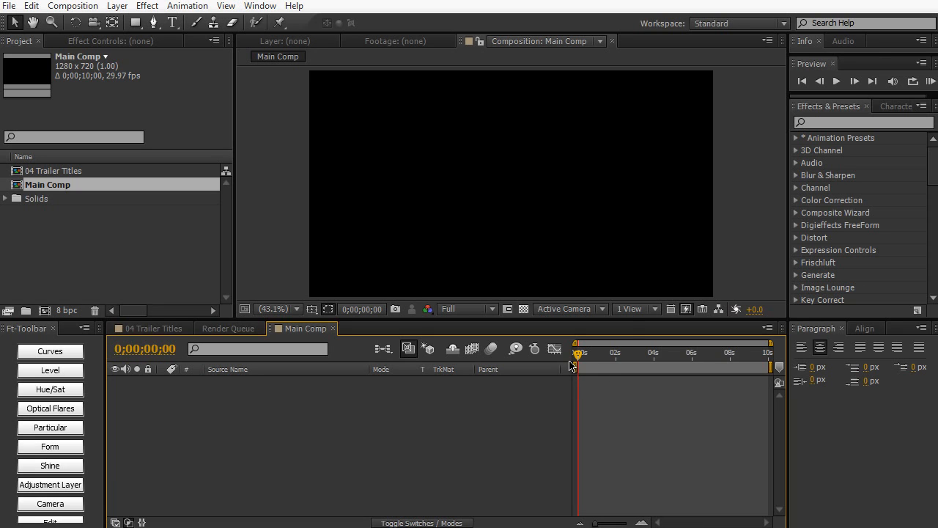
- Add a black solid named BG at the composition's size
key("ctrl+y")
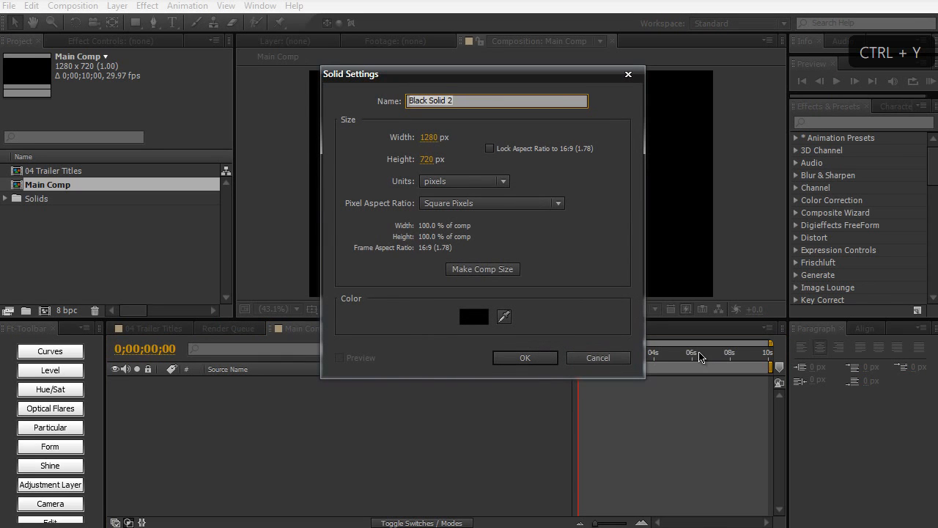
type("BG")
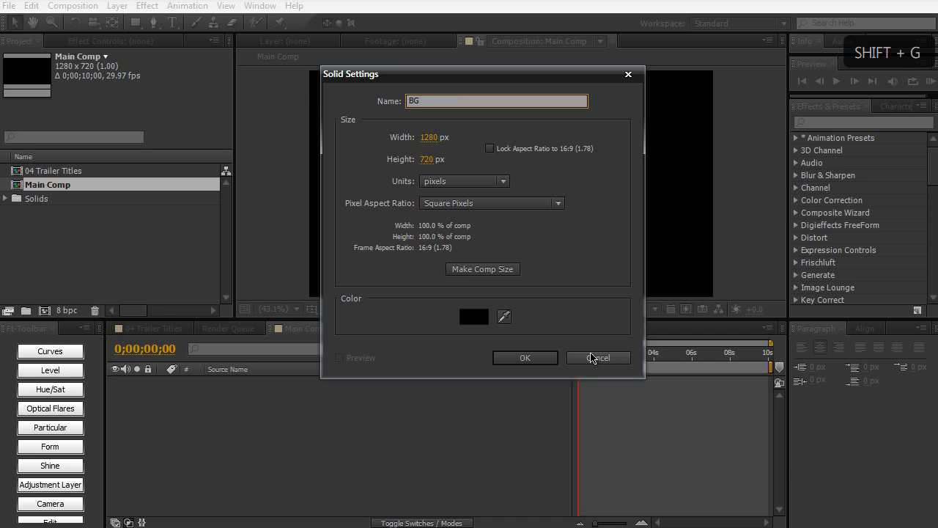
left_click(504, 269)
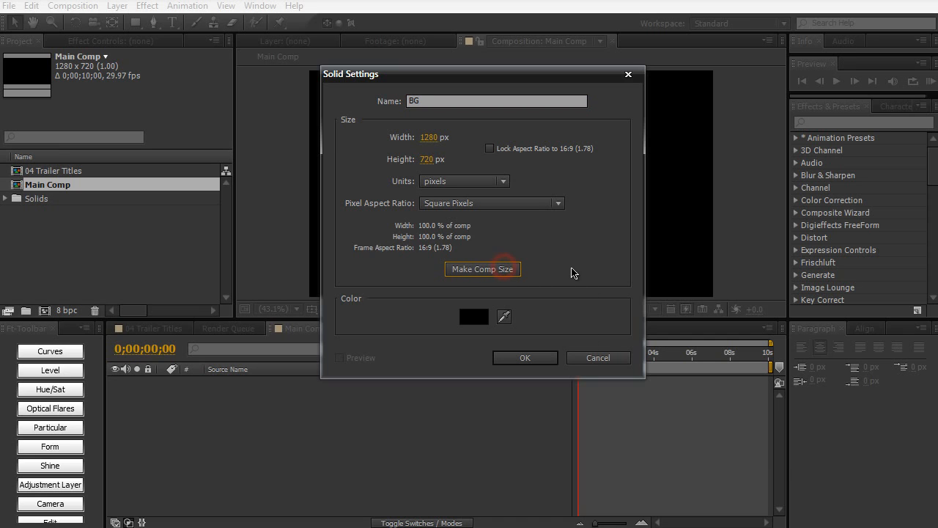
left_click(554, 357)
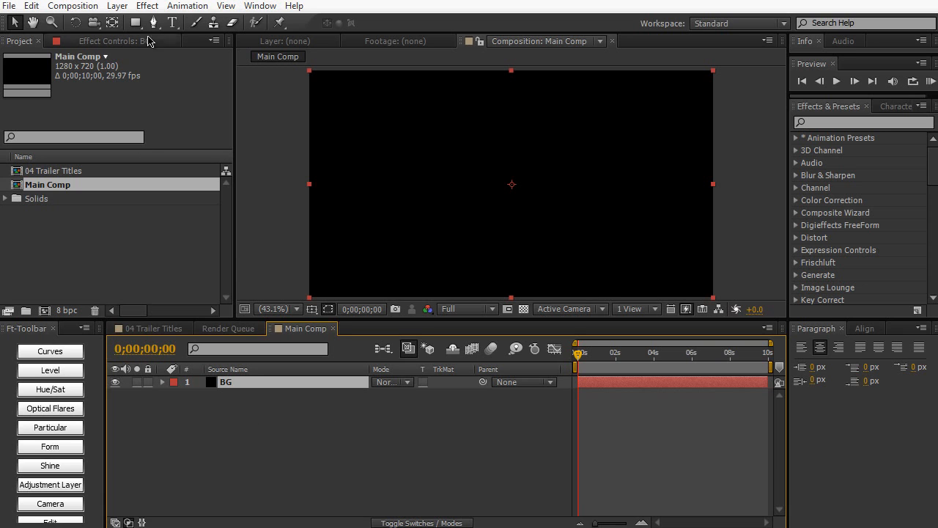
left_click(117, 6)
mouse_move(129, 27)
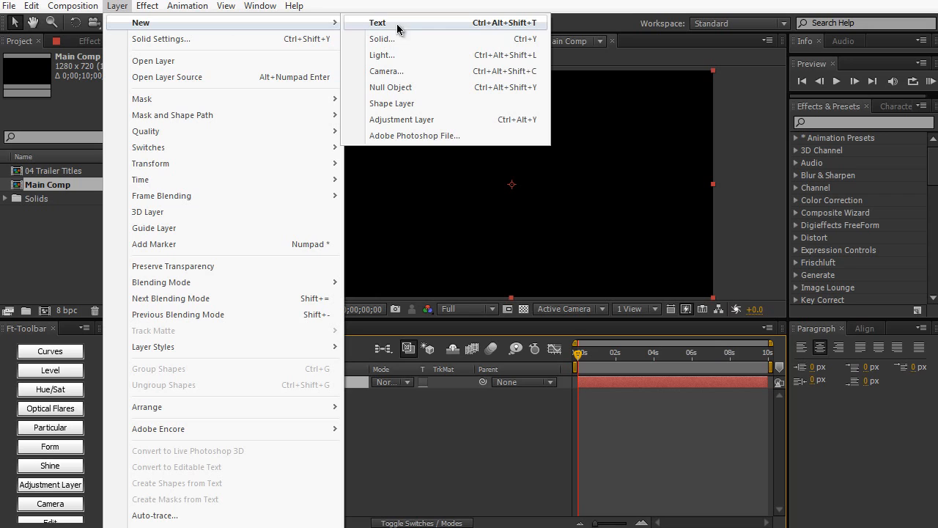
left_click(479, 443)
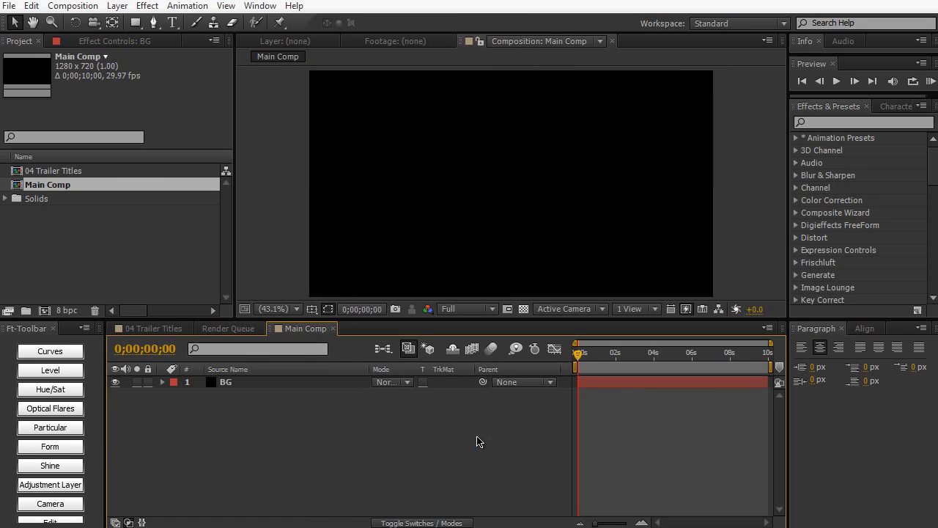
- Create a new text layer reading TYPE above the BG solid
key("ctrl+alt+shift+t")
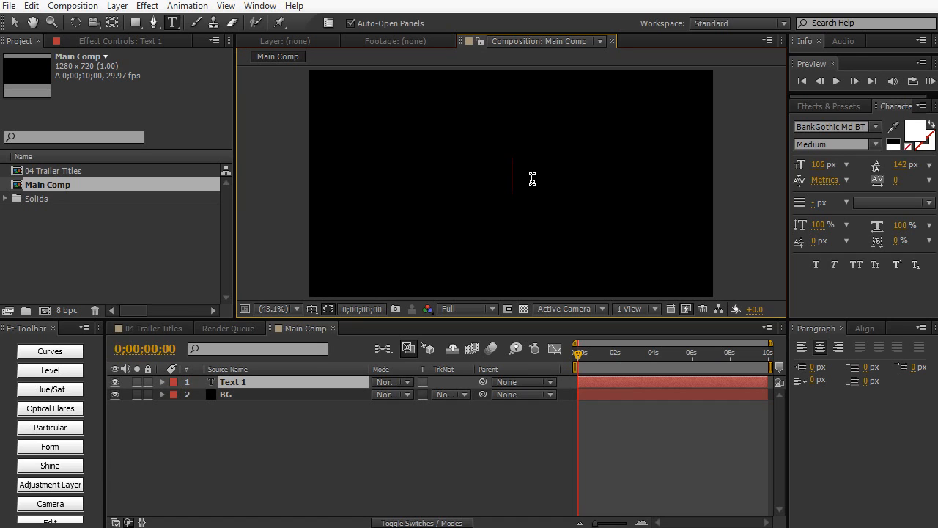
type("TYPE")
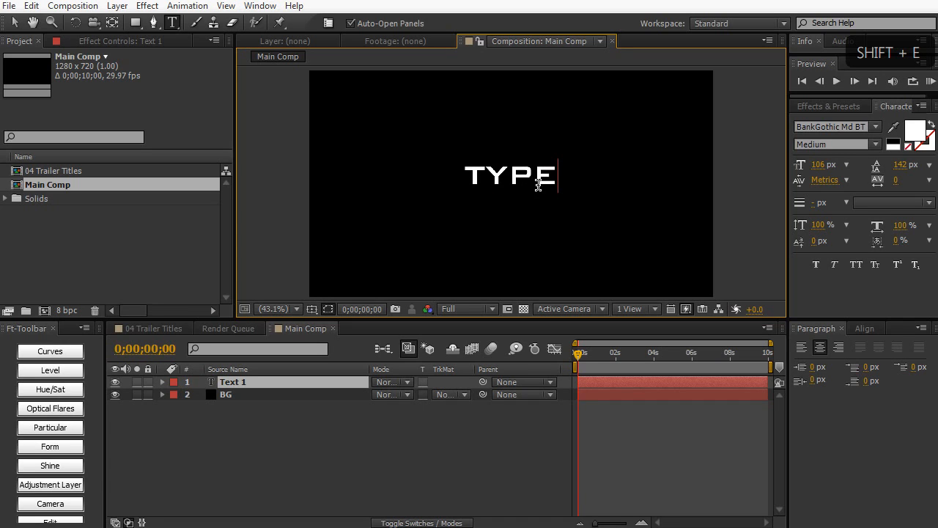
left_click(540, 485)
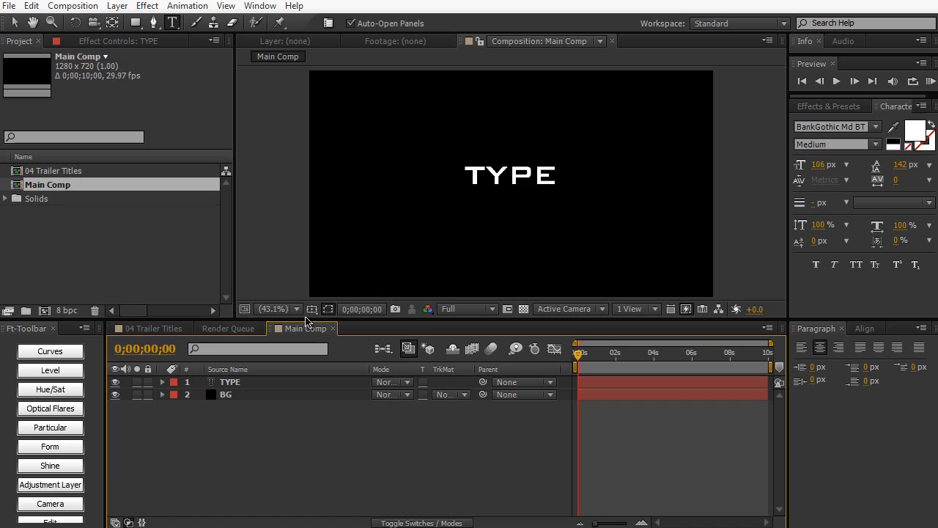
- Show the title/action safe guides and align the TYPE text to the composition's vertical and horizontal centre
left_click(312, 309)
left_click(352, 322)
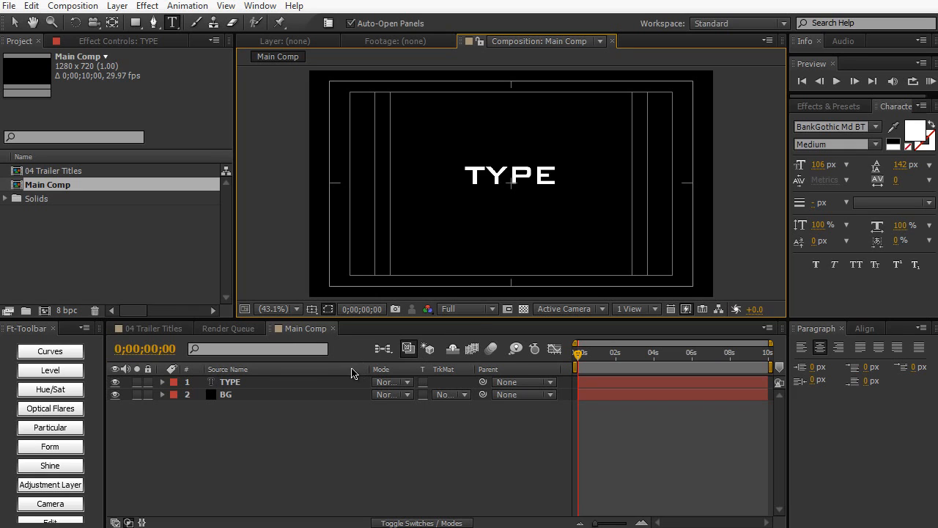
left_click(259, 6)
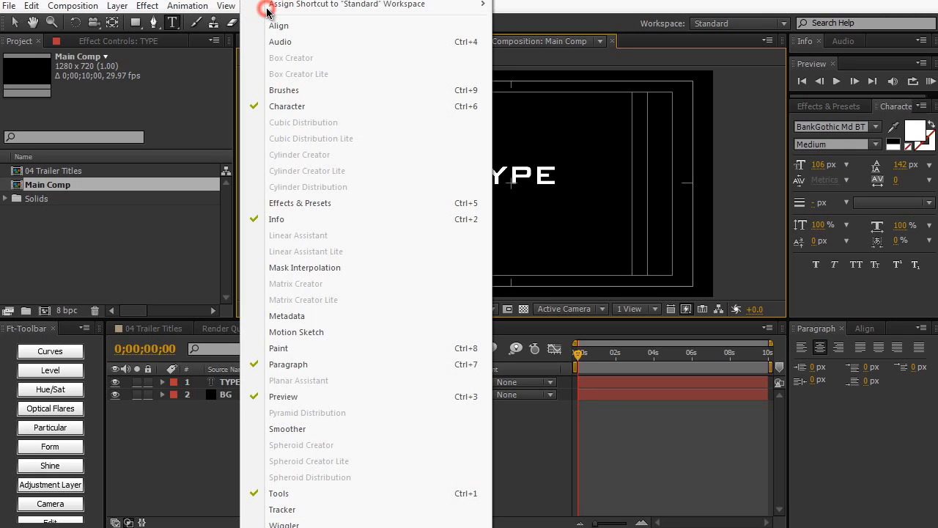
mouse_move(353, 13)
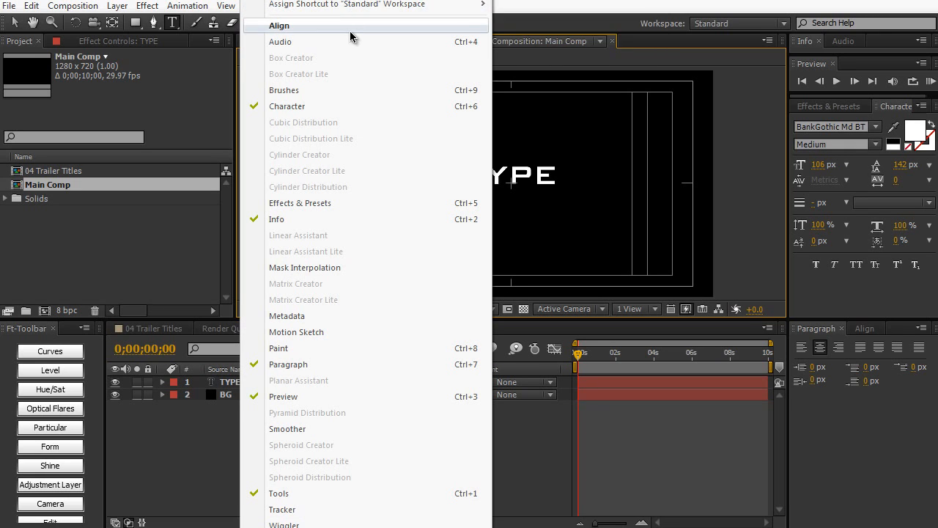
left_click(351, 26)
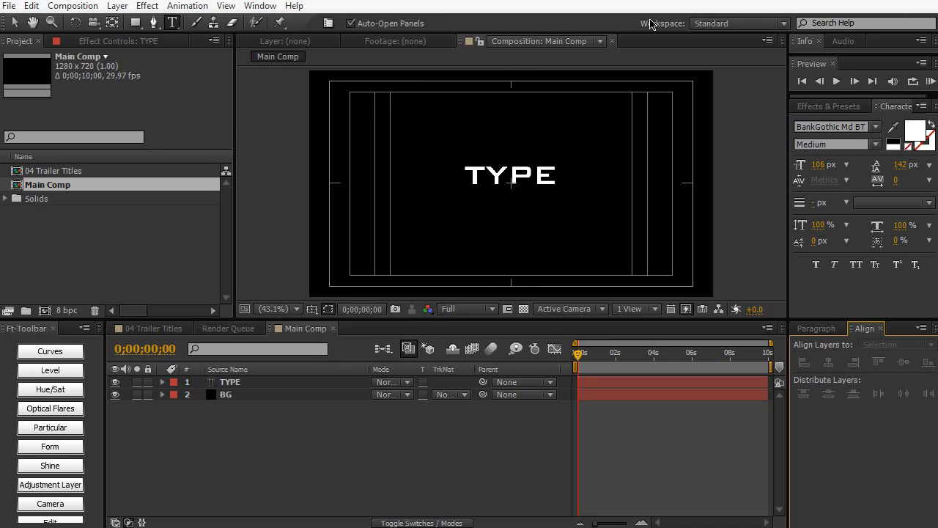
left_click(326, 381)
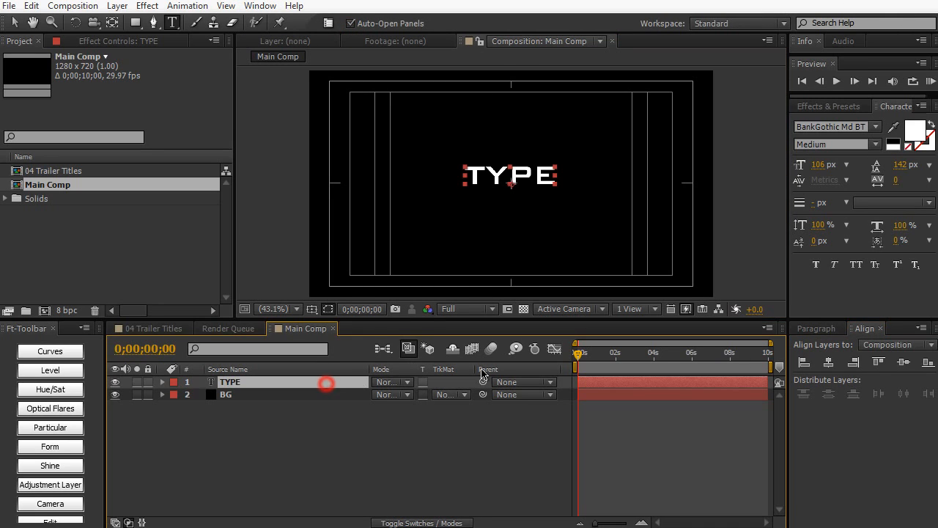
left_click(902, 361)
left_click(829, 362)
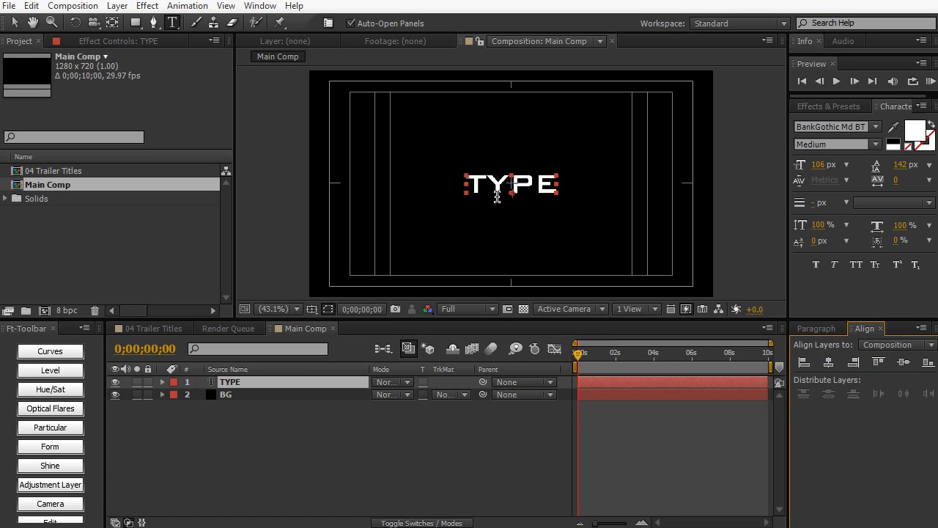
- Hide the title/action safe guides and deselect the TYPE layer
left_click(311, 309)
left_click(323, 324)
left_click(311, 423)
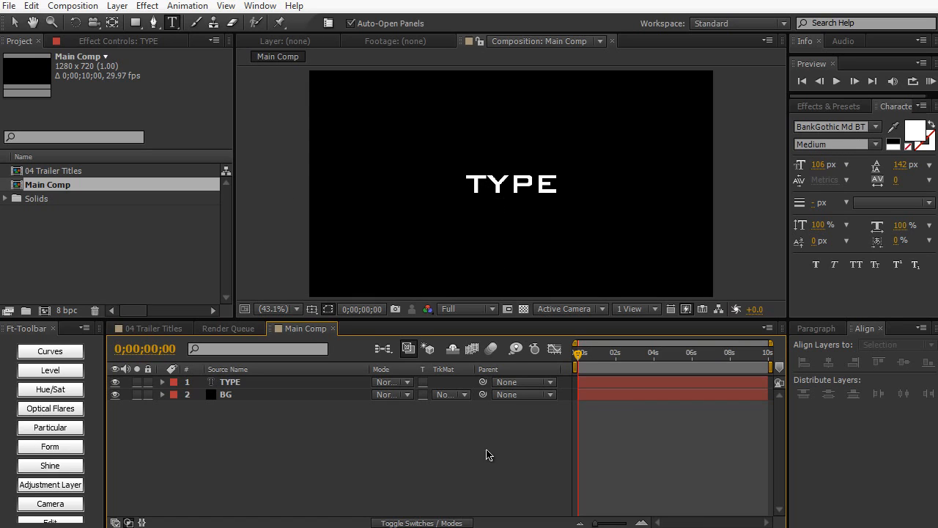
- Make the TYPE layer 3D and keyframe its Position at 0;00;00;00 with a Z value of -1790
left_click(455, 523)
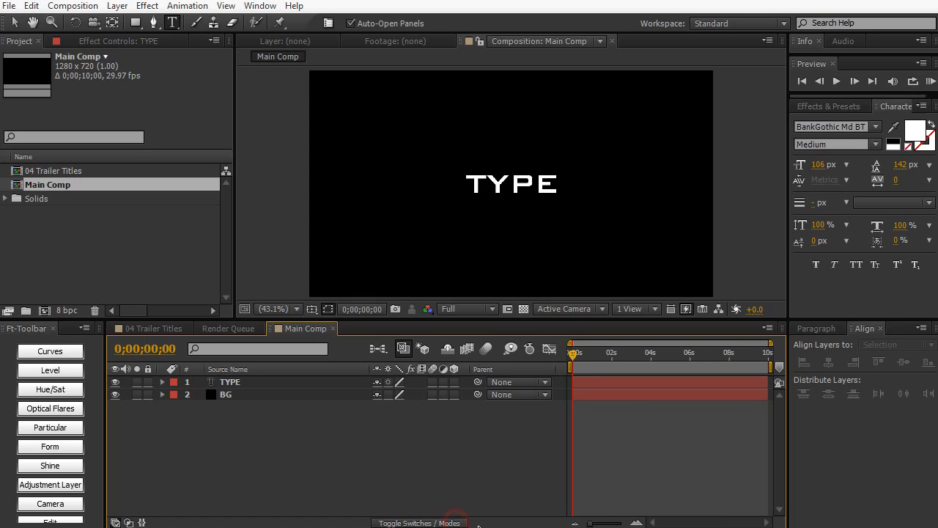
left_click(454, 381)
left_click(350, 382)
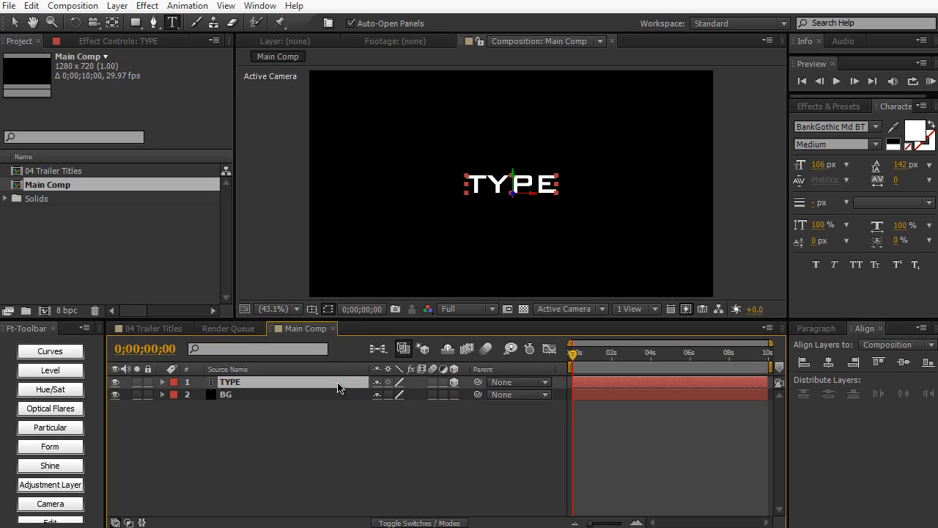
key("p")
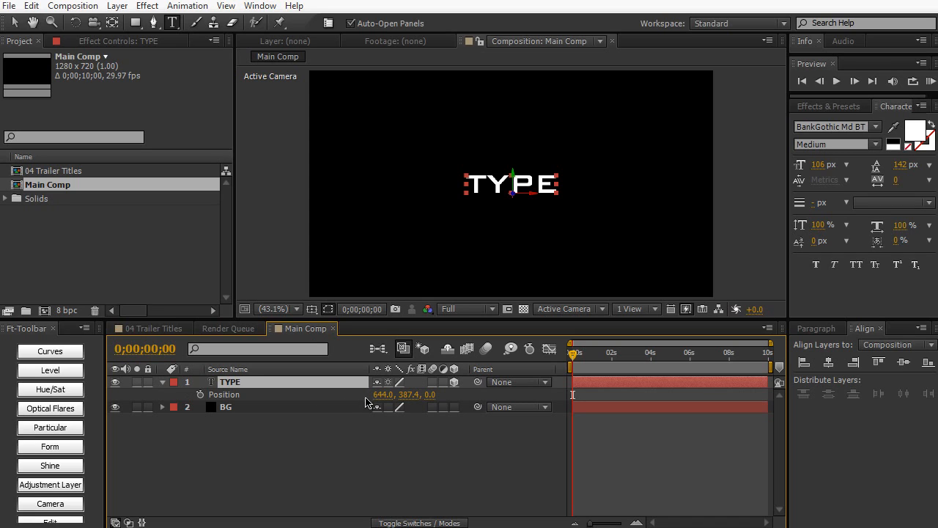
left_click_drag(432, 394, 415, 398)
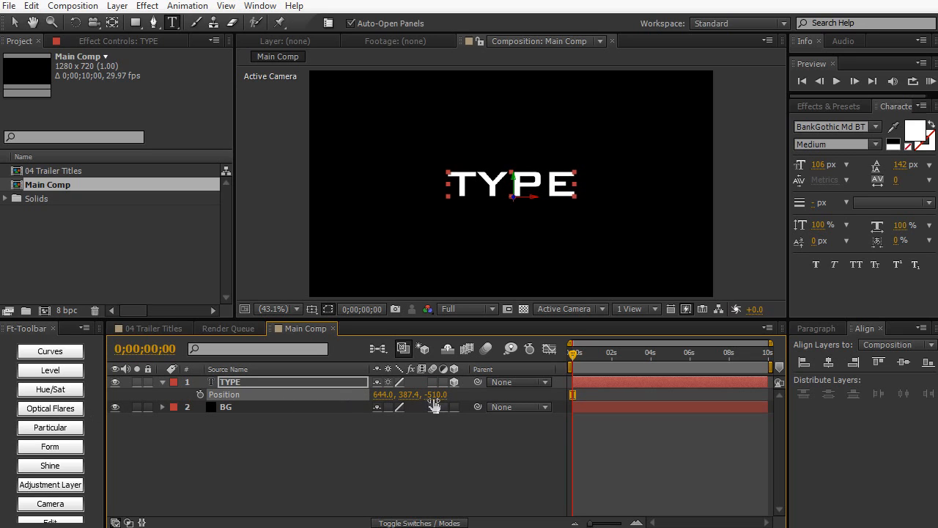
left_click_drag(440, 400, 349, 397)
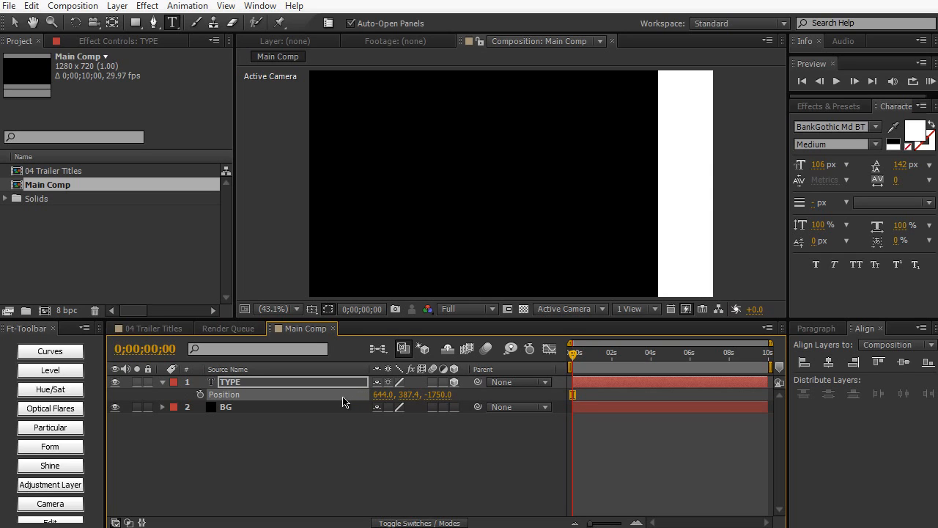
left_click_drag(434, 396, 431, 396)
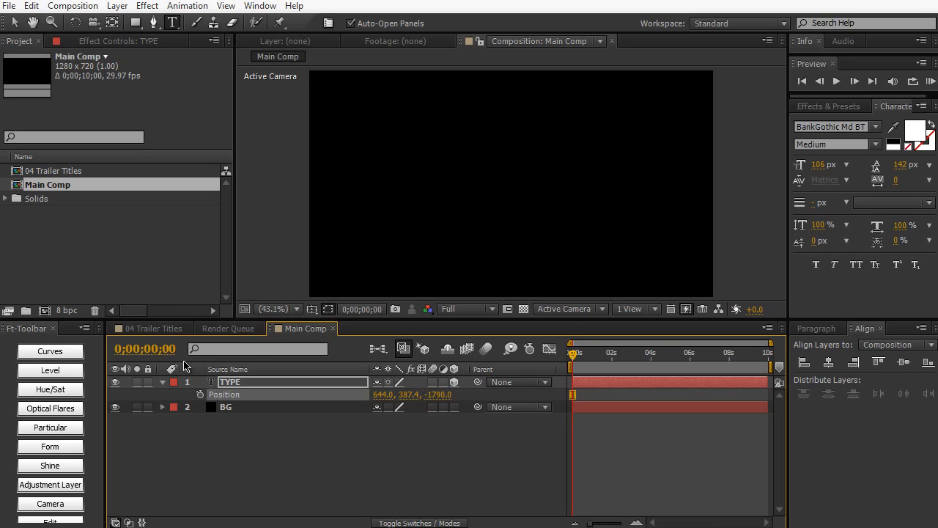
left_click(200, 396)
- Keyframe the TYPE layer's Z position at 0 at 0;00;00;10 and scrub through the fly-in
key("shift+Page_Down")
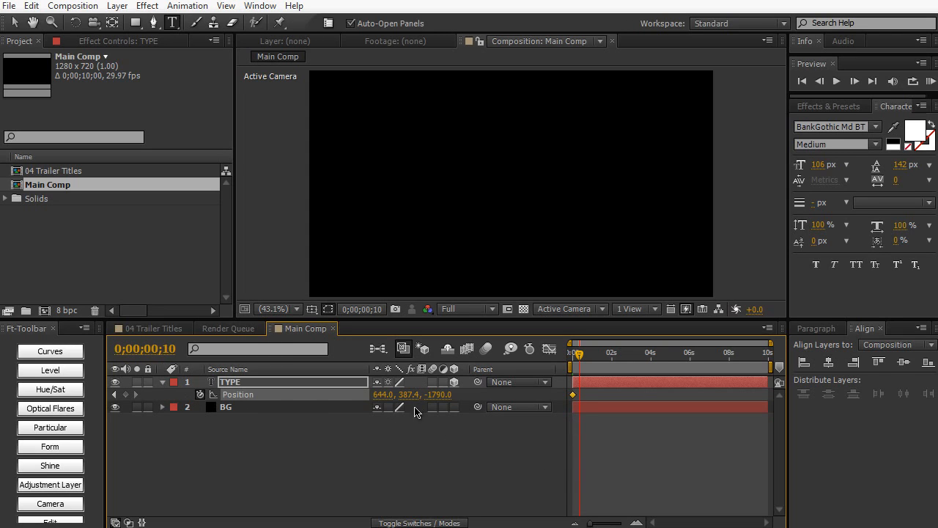
left_click(442, 395)
type("0")
key("KP_Enter")
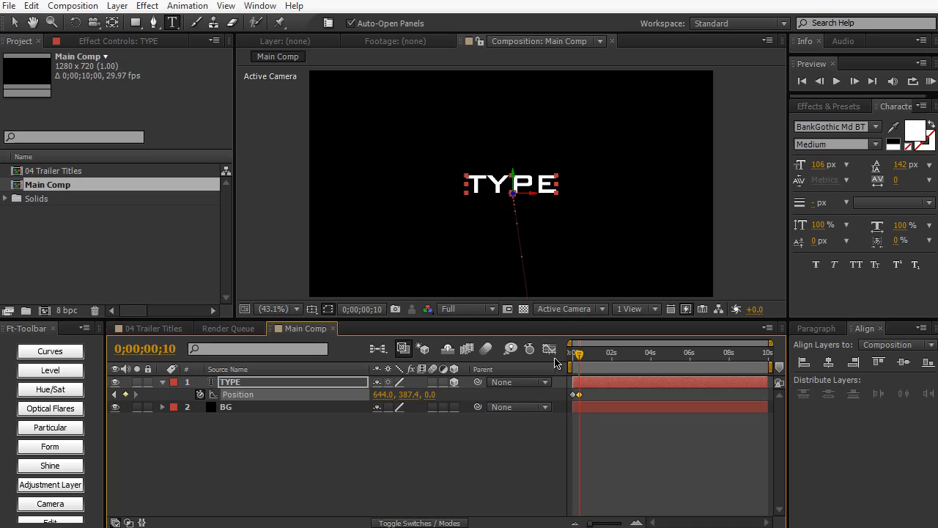
left_click(578, 355)
left_click_drag(579, 355, 580, 354)
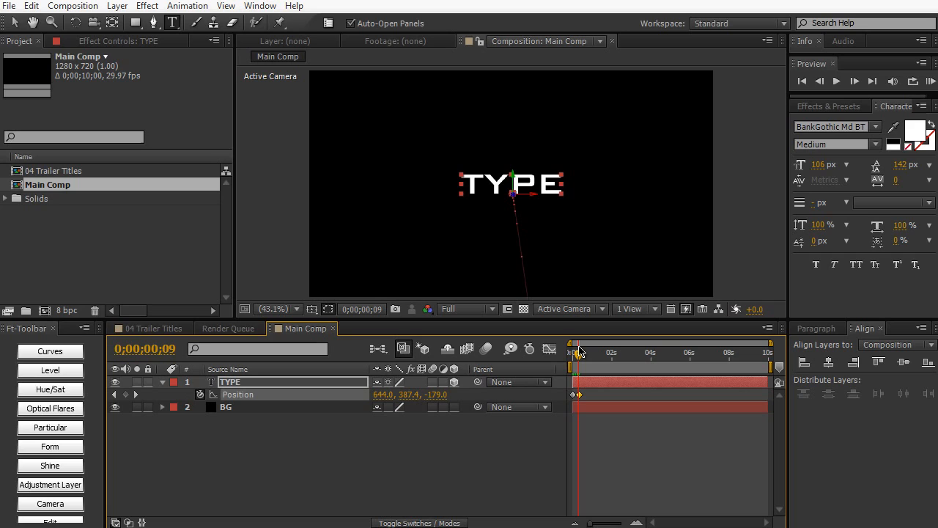
- Hold the TYPE layer's Position with a keyframe at 0;00;02;00, then keyframe its Z value at 4400 at 0;00;02;10
left_click_drag(579, 352, 612, 361)
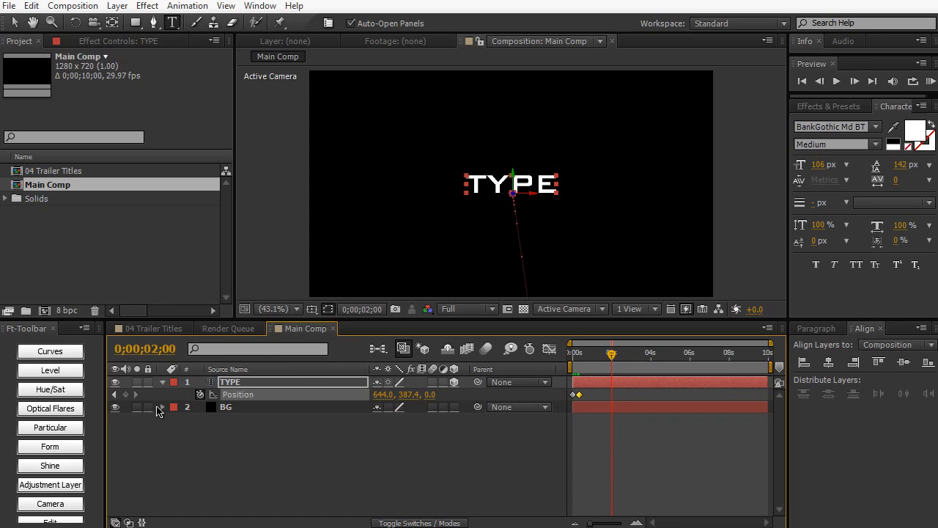
left_click(125, 395)
key("shift+Page_Down")
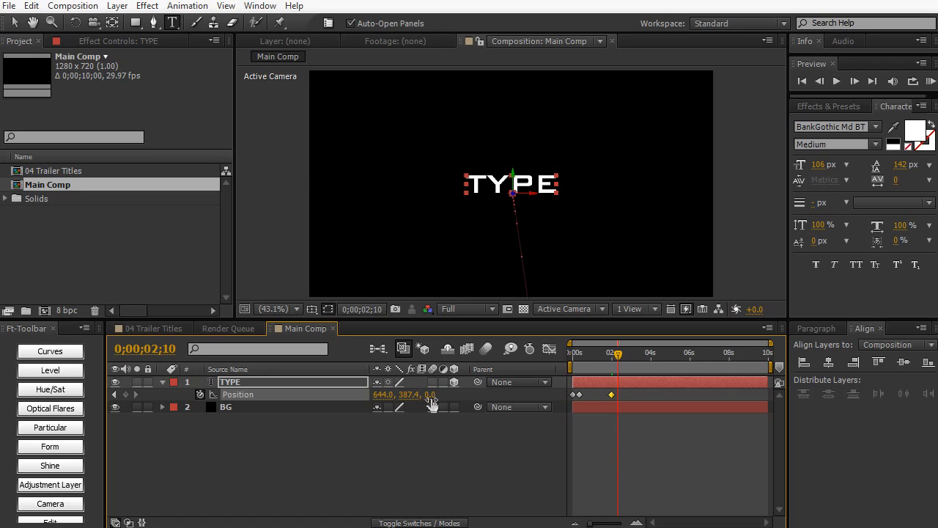
left_click_drag(431, 401, 733, 384)
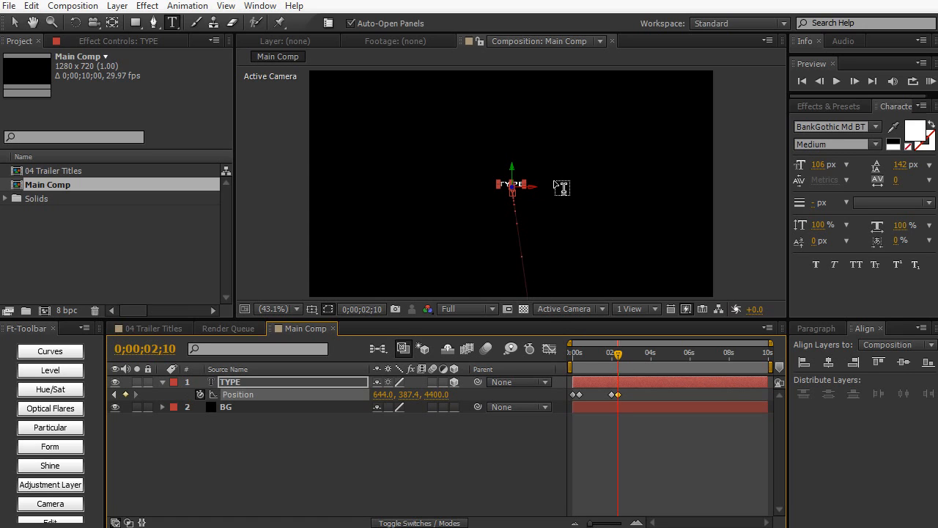
mouse_move(617, 355)
left_mouse_down()
mouse_move(569, 365)
mouse_move(622, 357)
left_mouse_up()
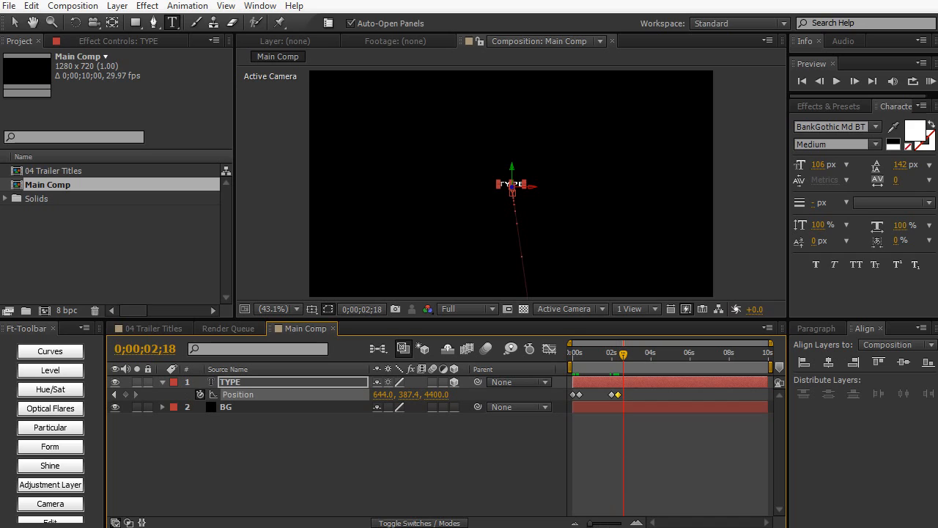
- Keyframe the TYPE layer's Opacity at 100% at 0;00;02;00 and show all of its keyframed properties
left_click_drag(591, 523, 612, 524)
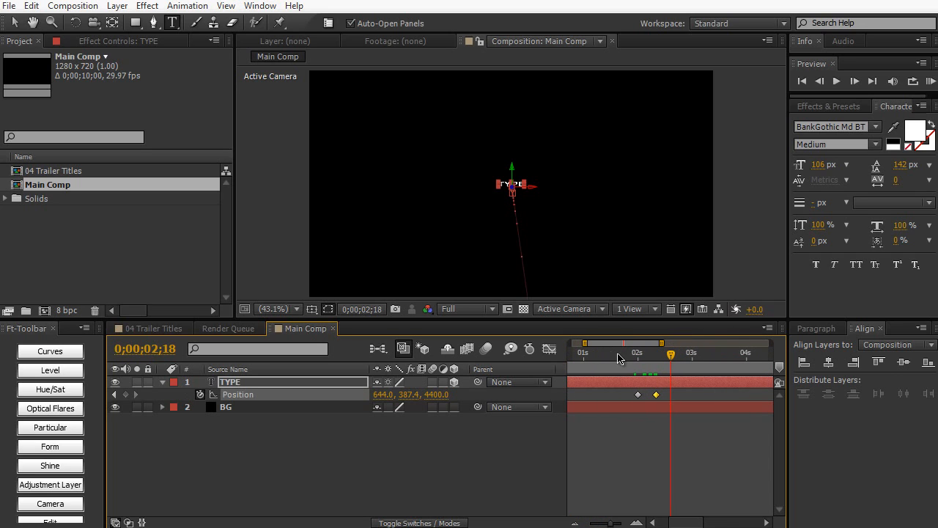
left_click(638, 369)
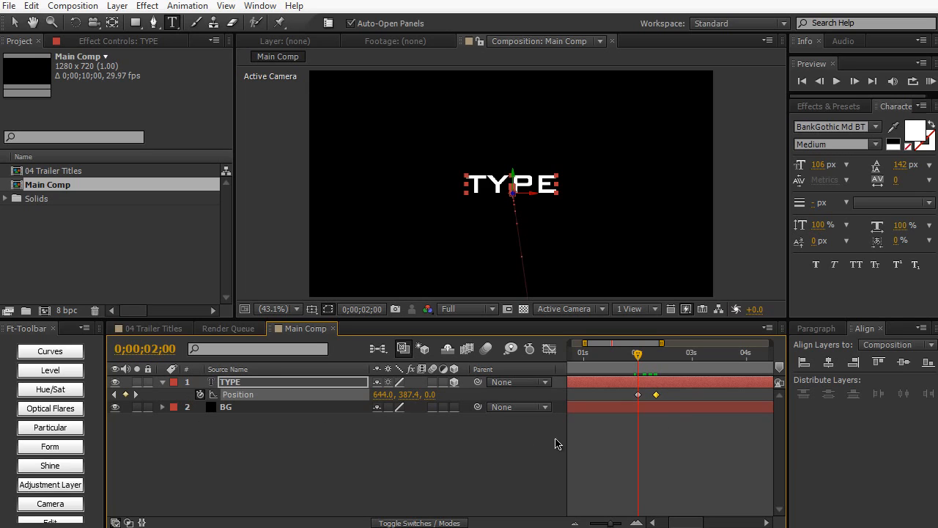
left_click(638, 394)
left_click(350, 384)
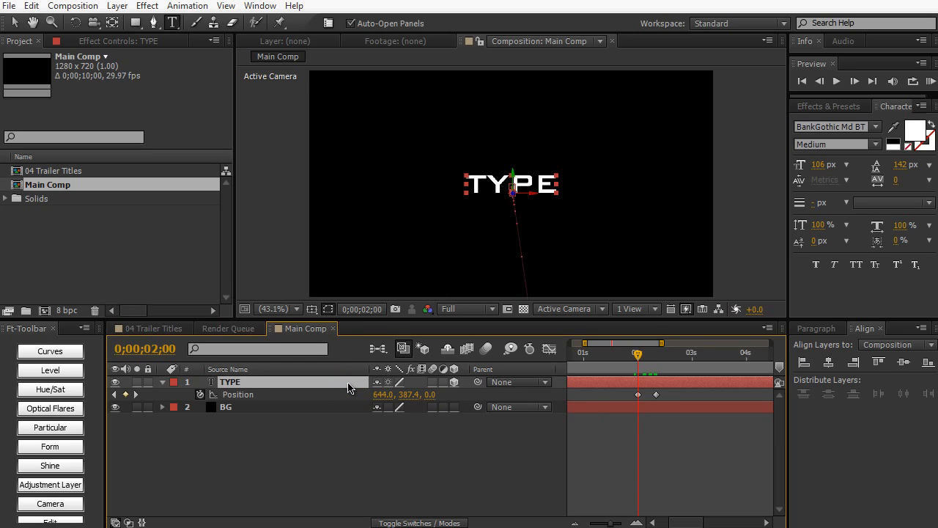
key("t")
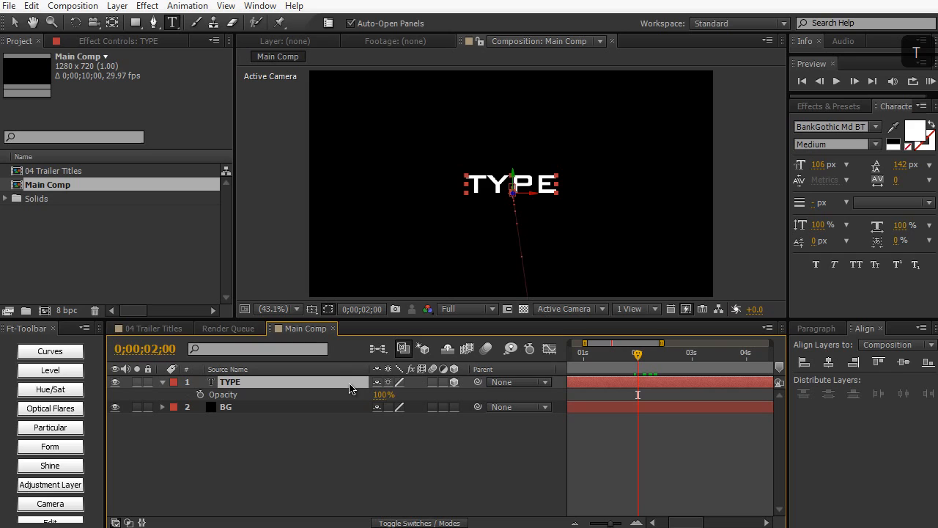
left_click(200, 395)
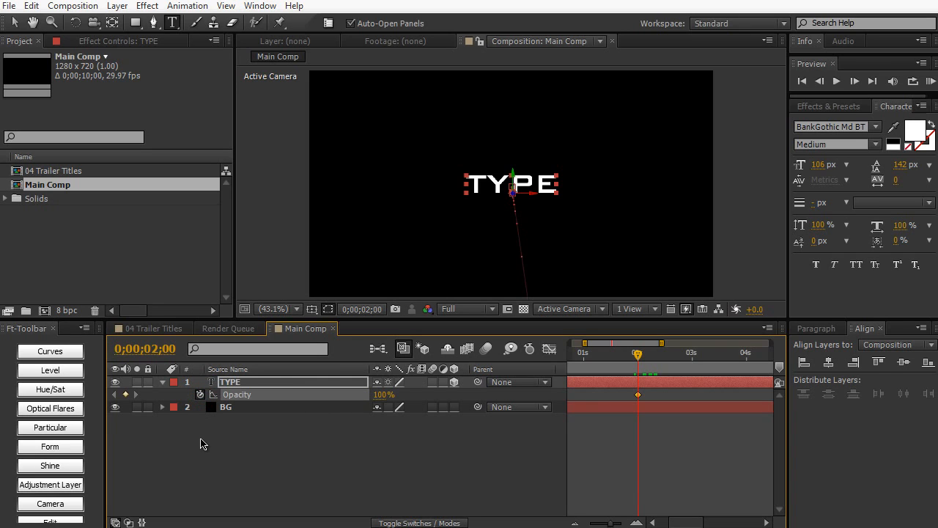
key("u")
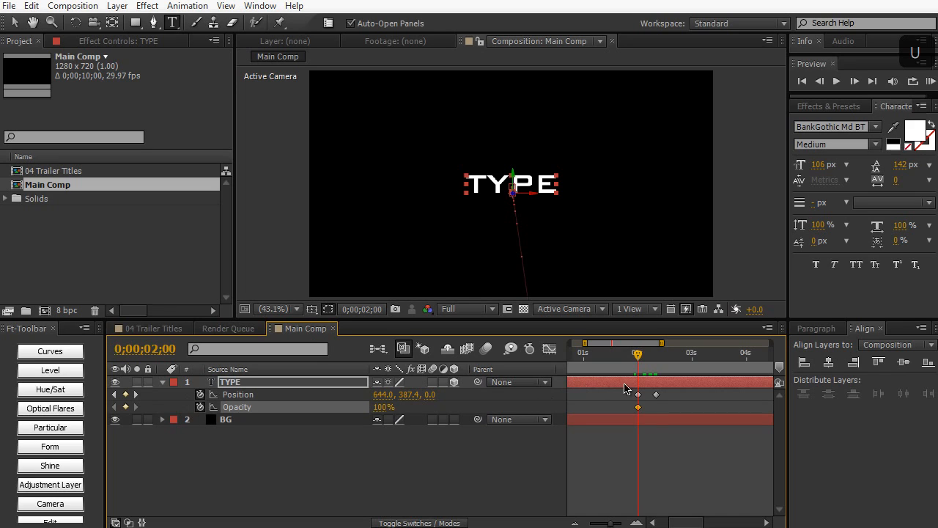
- Keyframe the TYPE layer's Opacity at 0% at 0;00;02;10, in line with its last Position keyframe
left_click(657, 364)
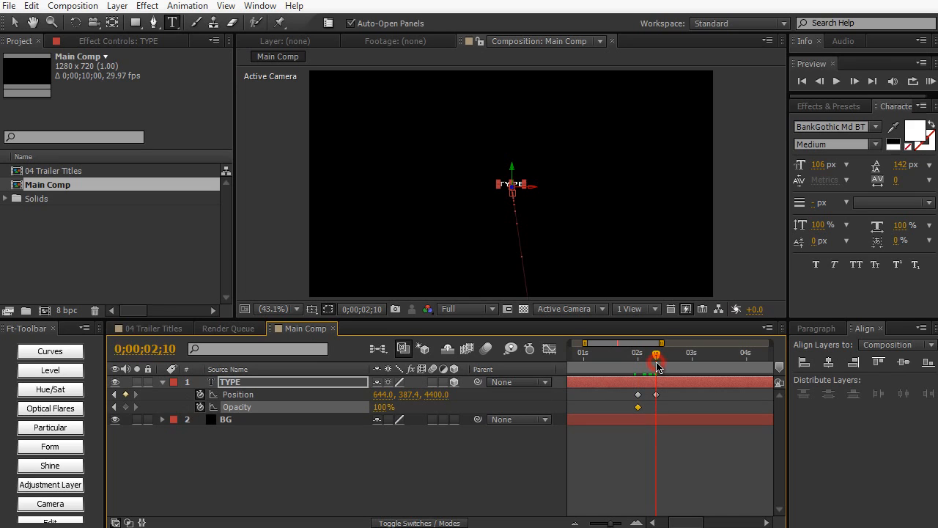
mouse_move(657, 398)
left_click(381, 408)
type("0")
key("Return")
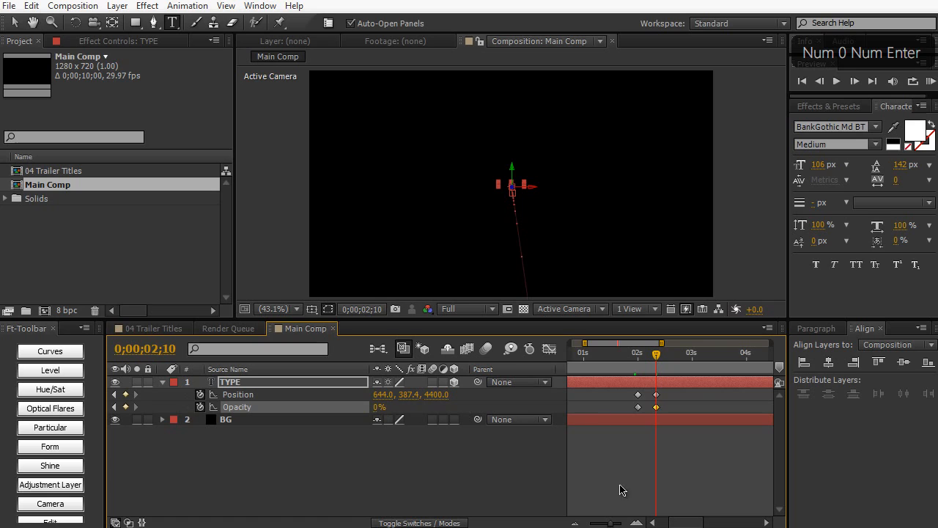
- Scrub through and preview the TYPE layer's fly-in, hold and fade-out
left_click_drag(614, 523, 600, 523)
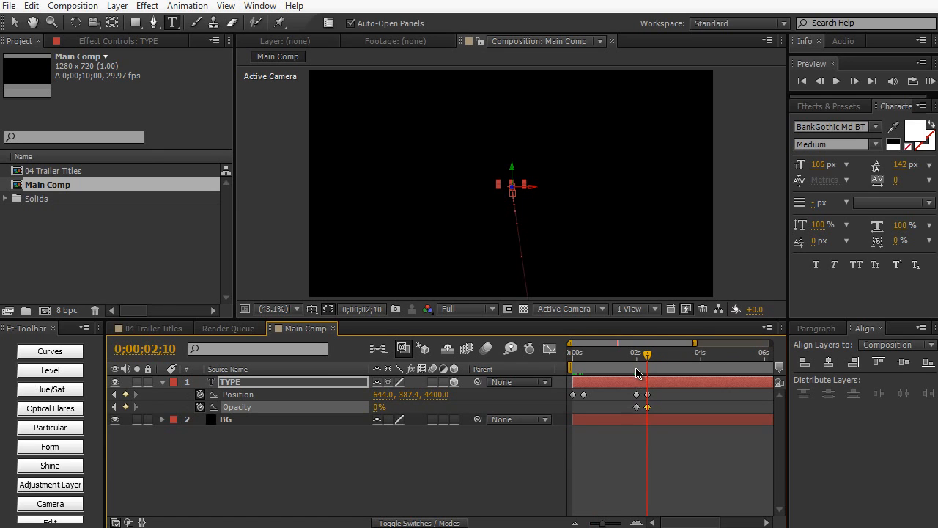
mouse_move(636, 360)
left_mouse_down()
mouse_move(568, 366)
mouse_move(646, 354)
left_mouse_up()
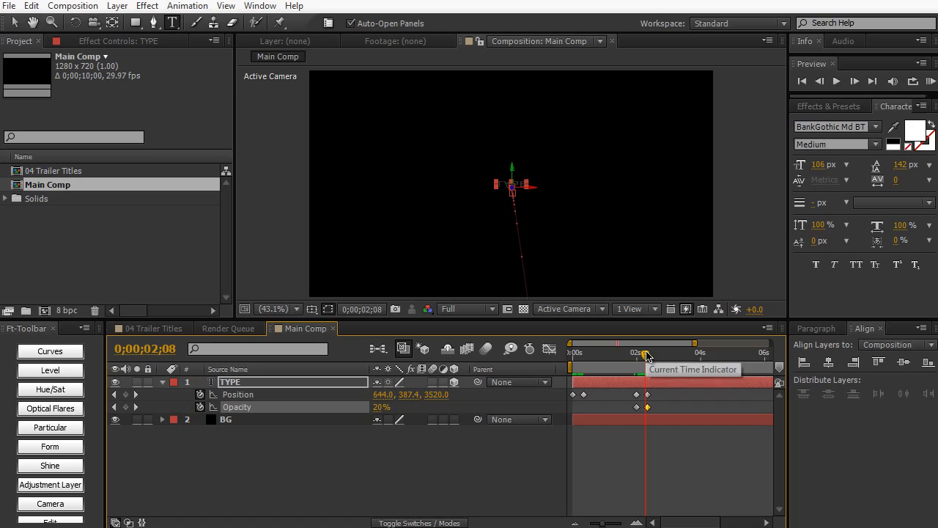
left_click_drag(645, 354, 619, 355)
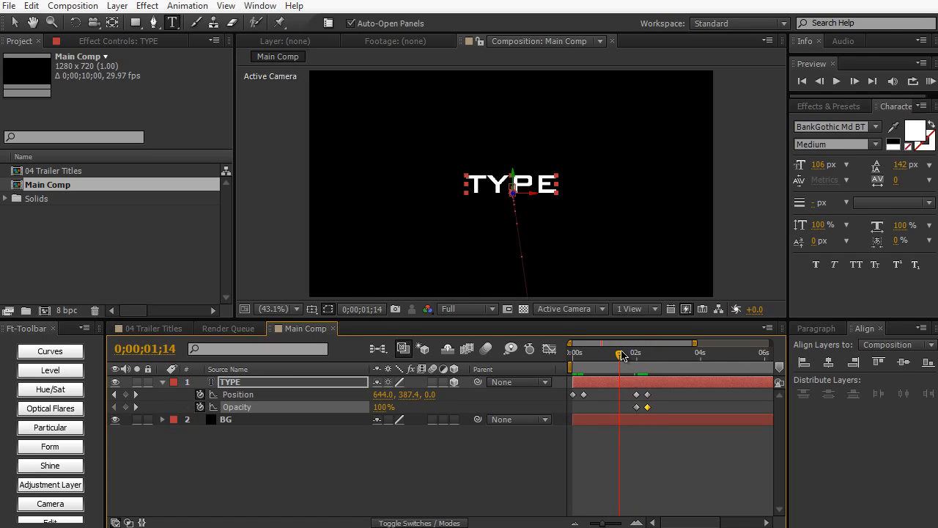
left_click_drag(619, 355, 572, 356)
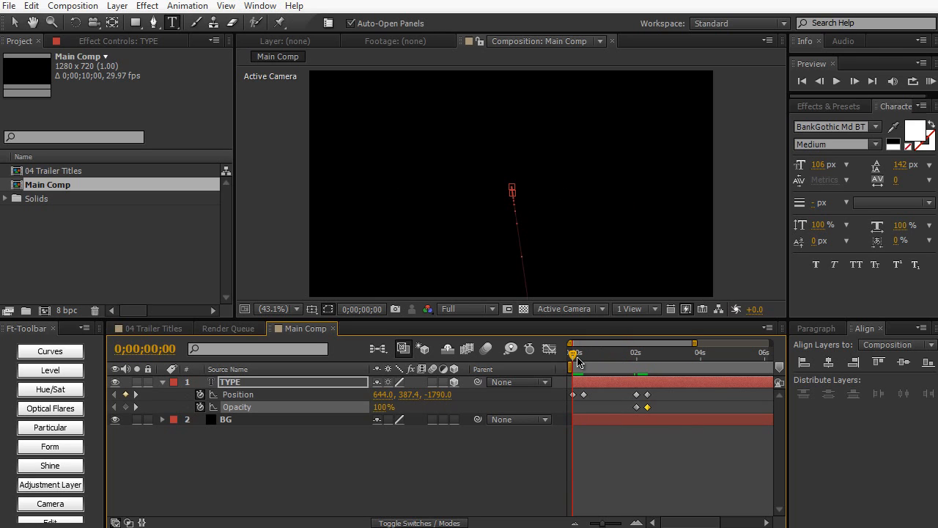
key("KP_0")
left_click_drag(579, 362, 584, 360)
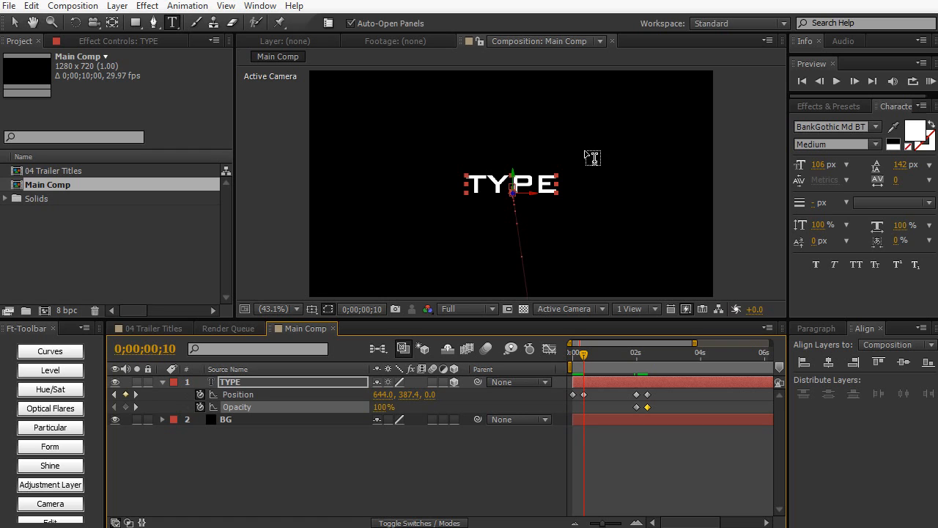
- Add a two-node camera named Camera with a 30 mm focal length
left_click(118, 6)
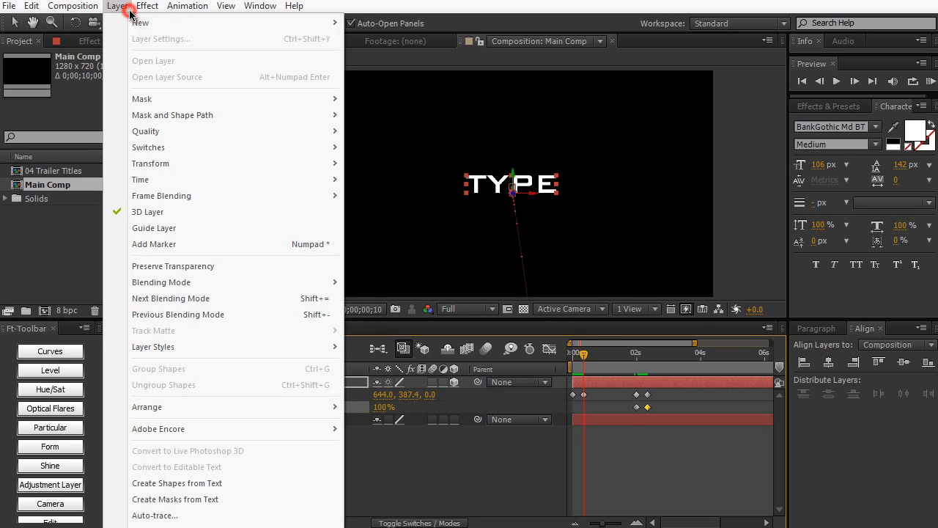
mouse_move(284, 25)
left_click(389, 71)
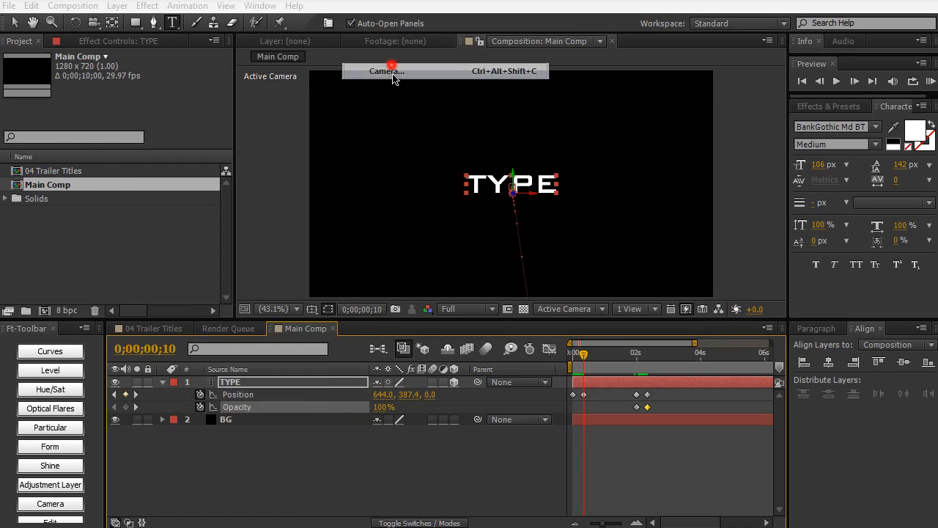
type("Camera")
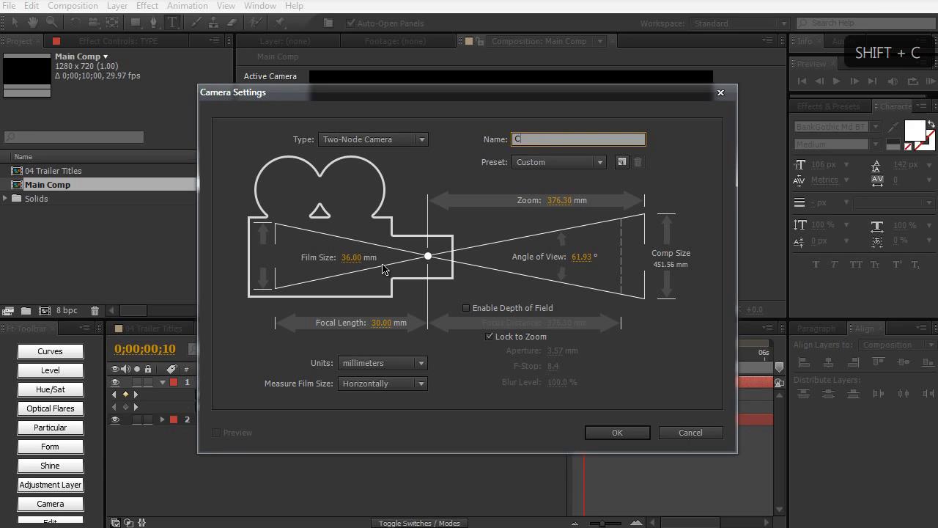
left_click(597, 439)
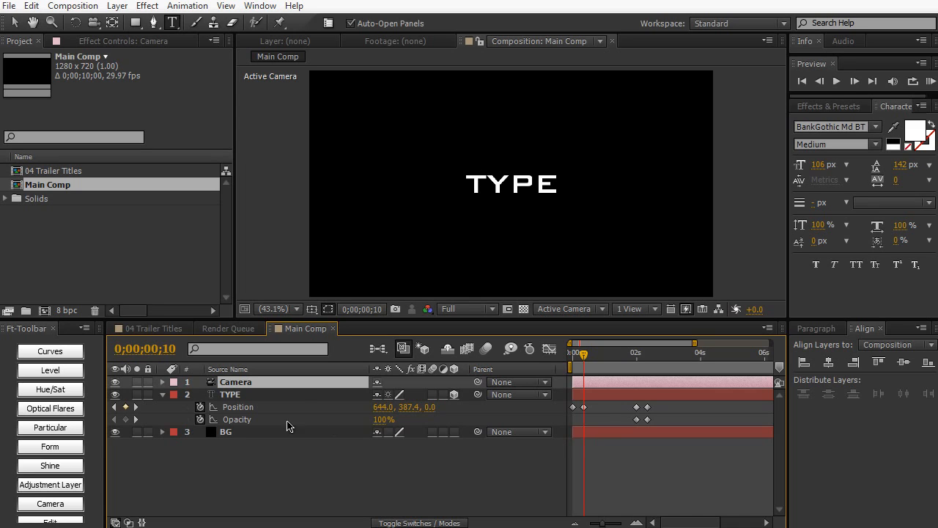
- Keyframe the camera's Position at 0;00;00;00, set its Z value to 653.3 at 0;00;09;29 and scrub through the push-in
key("p")
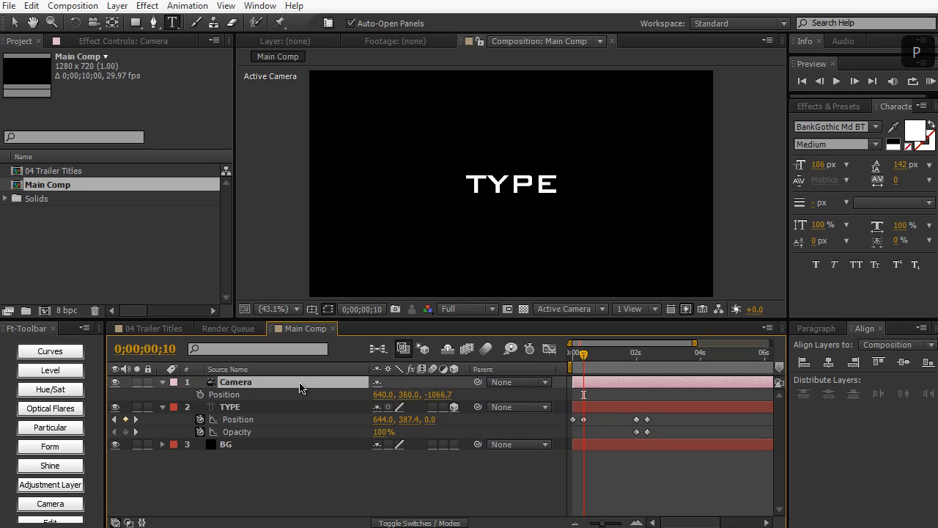
mouse_move(583, 354)
left_mouse_down()
mouse_move(603, 356)
mouse_move(571, 356)
left_mouse_up()
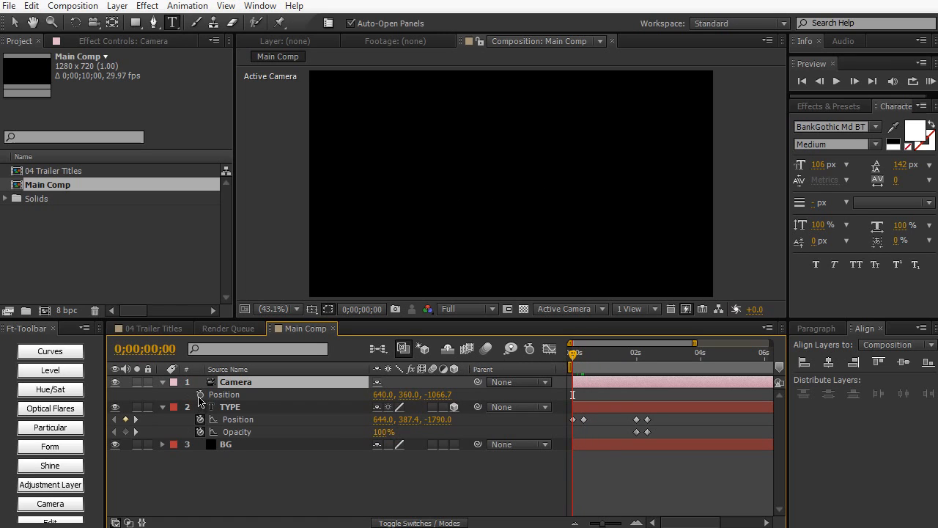
left_click(200, 394)
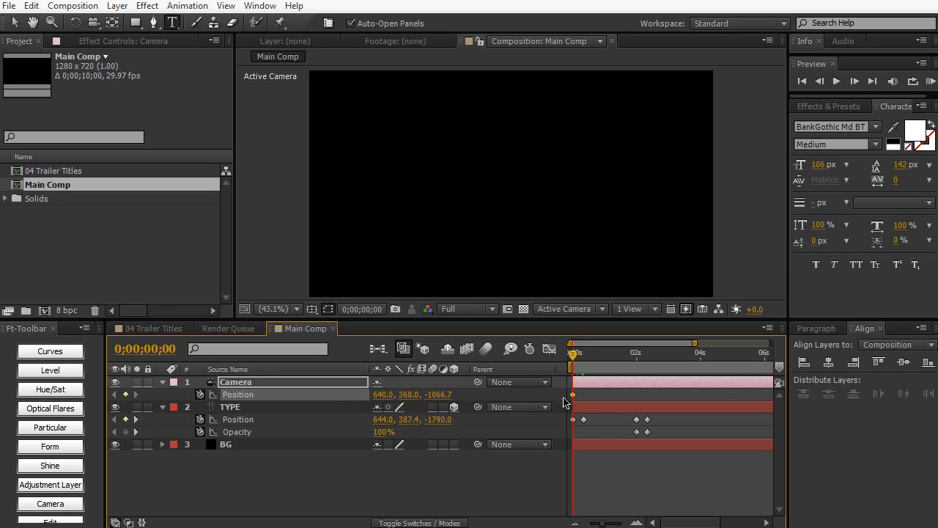
key("End")
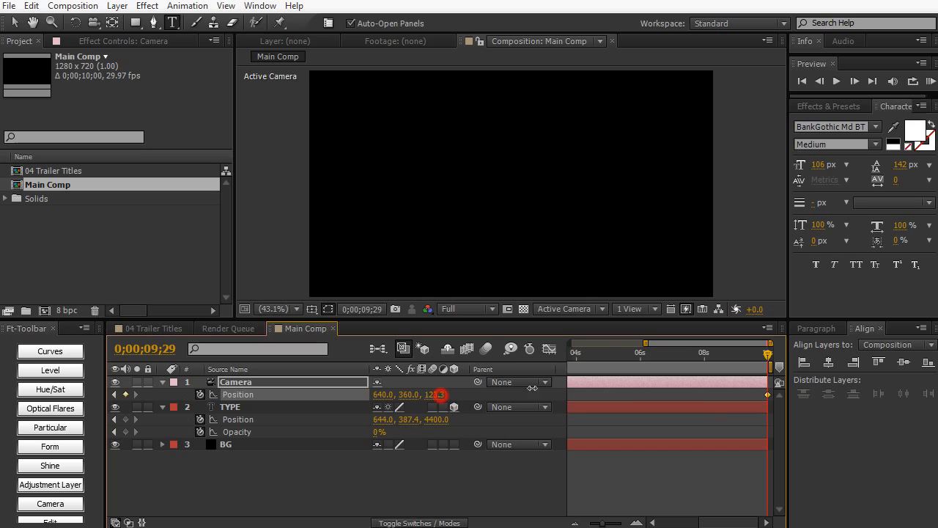
left_click_drag(438, 395, 562, 386)
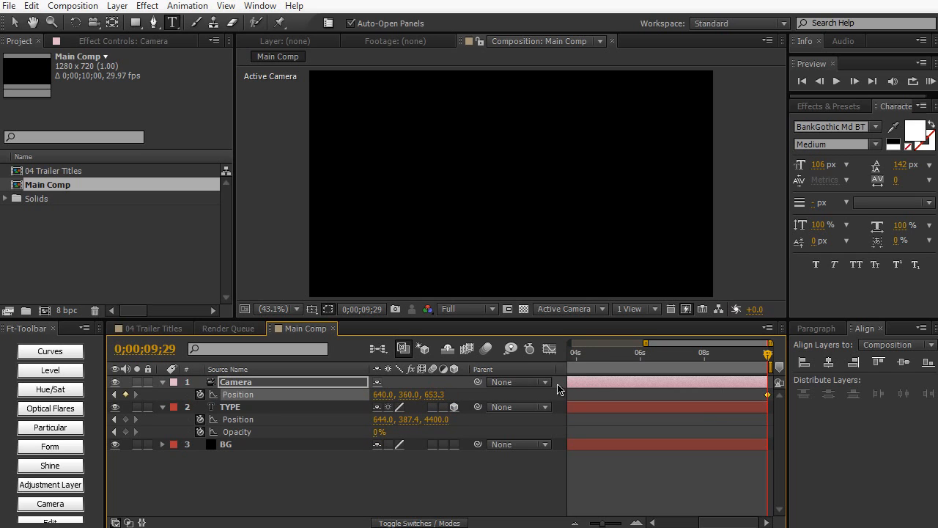
left_click_drag(588, 355, 493, 368)
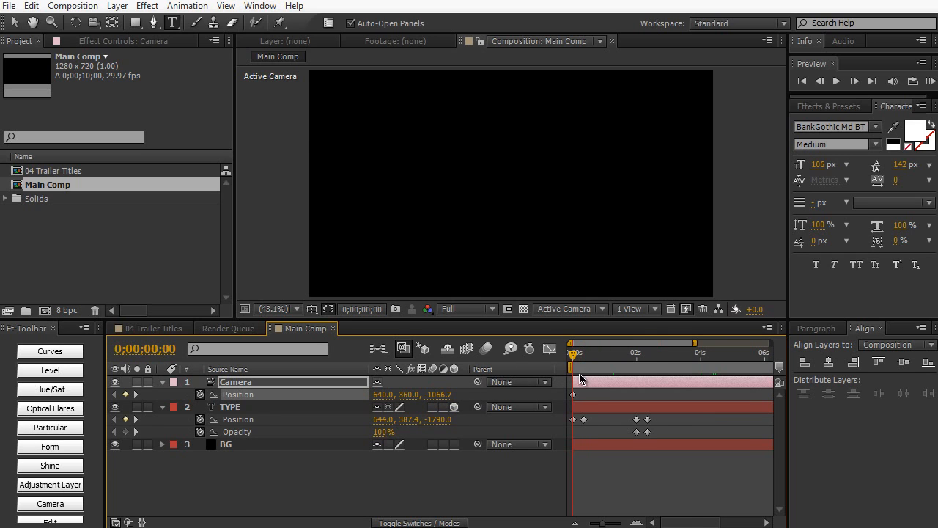
left_click(576, 354)
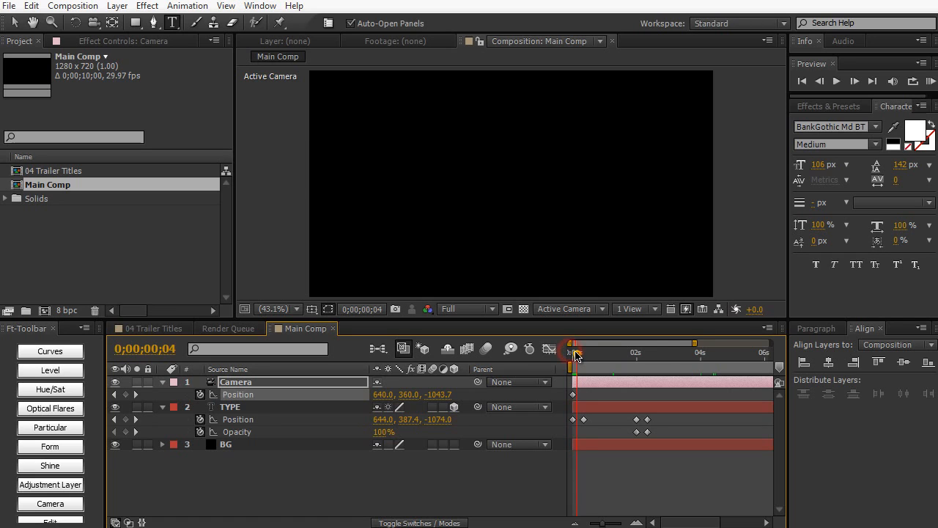
left_click_drag(576, 356, 619, 355)
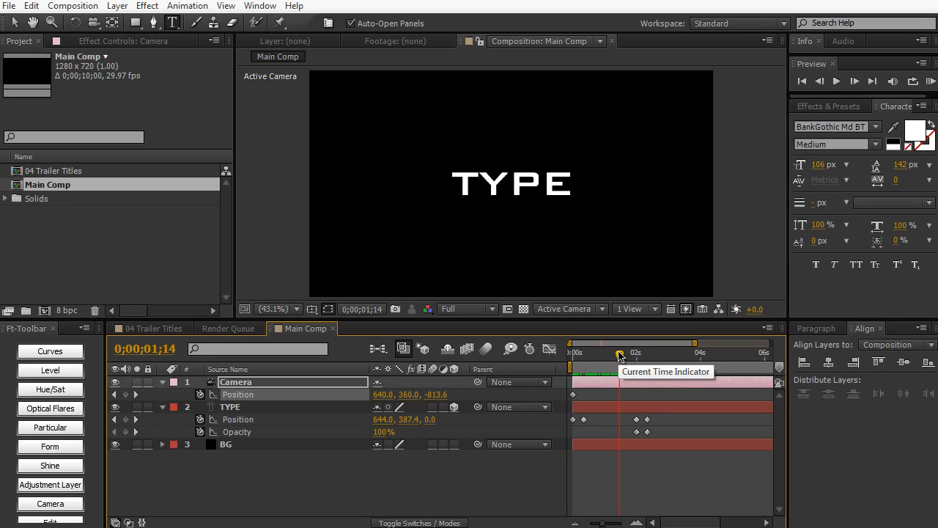
- Lower the camera's Z position at 0;00;09;29 in two adjustments to slow the push-in, scrubbing to check it
key("End")
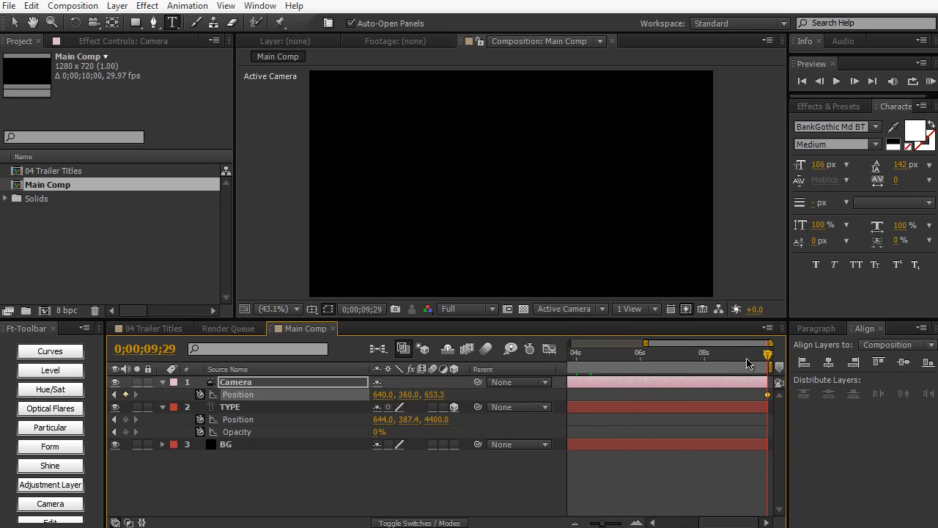
left_click_drag(438, 395, 415, 396)
key("Home")
left_click_drag(583, 357, 634, 357)
key("End")
left_click_drag(435, 394, 412, 395)
left_click_drag(575, 363, 621, 355)
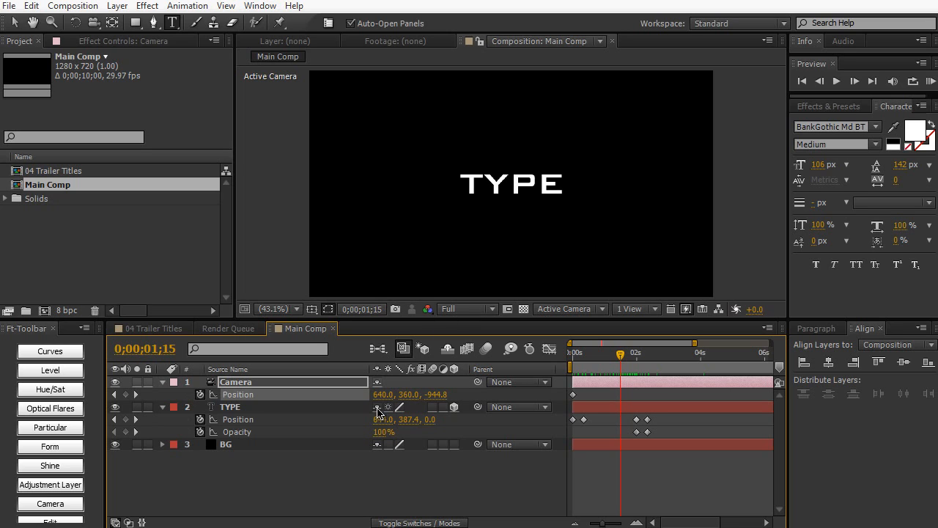
- Add a Gradient Overlay layer style to the TYPE layer
left_click(348, 411)
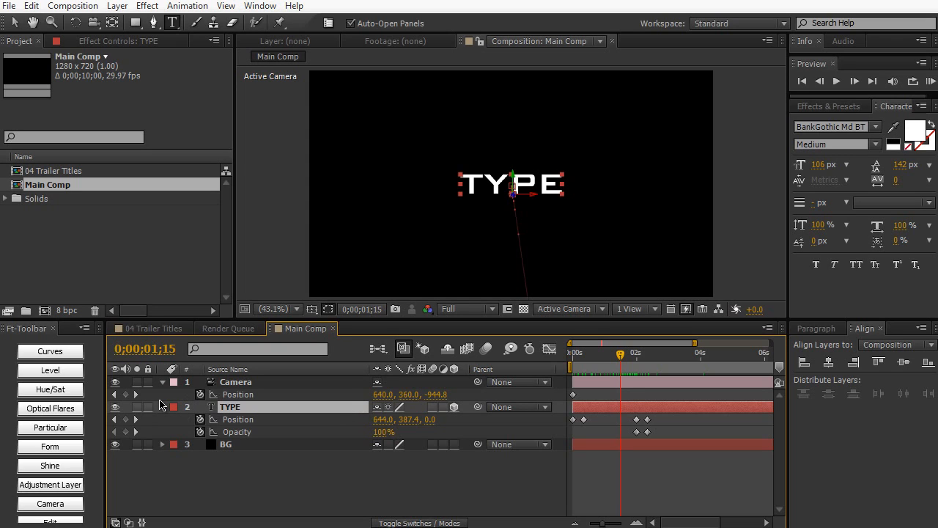
left_click(128, 9)
mouse_move(248, 349)
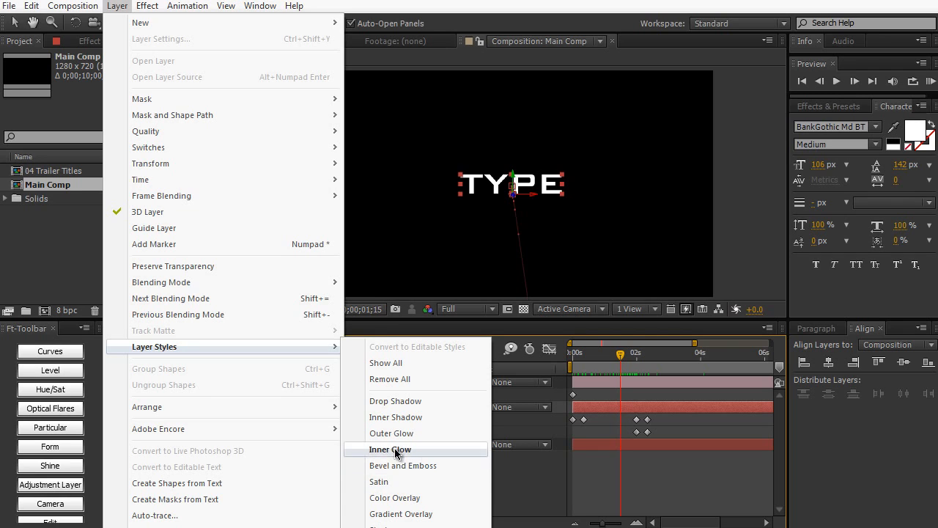
left_click(401, 514)
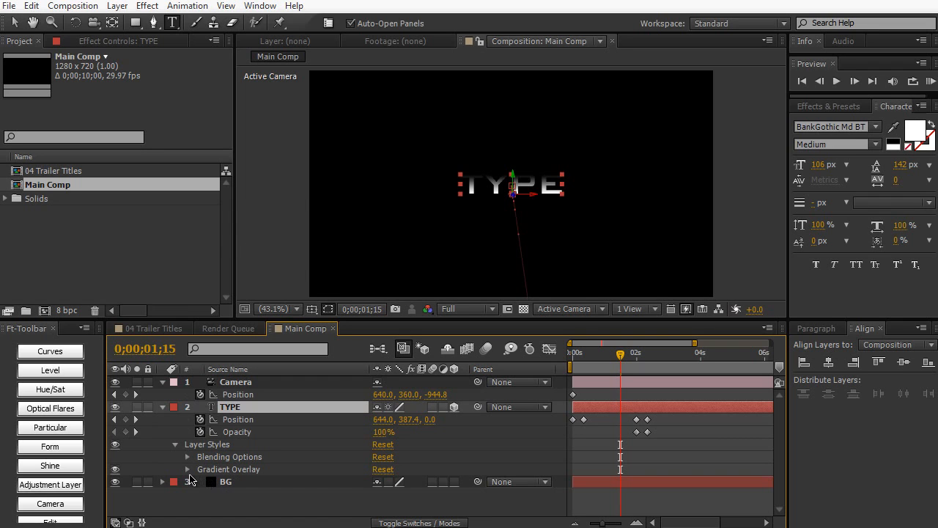
- Change the white stop of the TYPE layer's Gradient Overlay to gray 777777
left_click(188, 470)
scroll(184, 469, "down", 3)
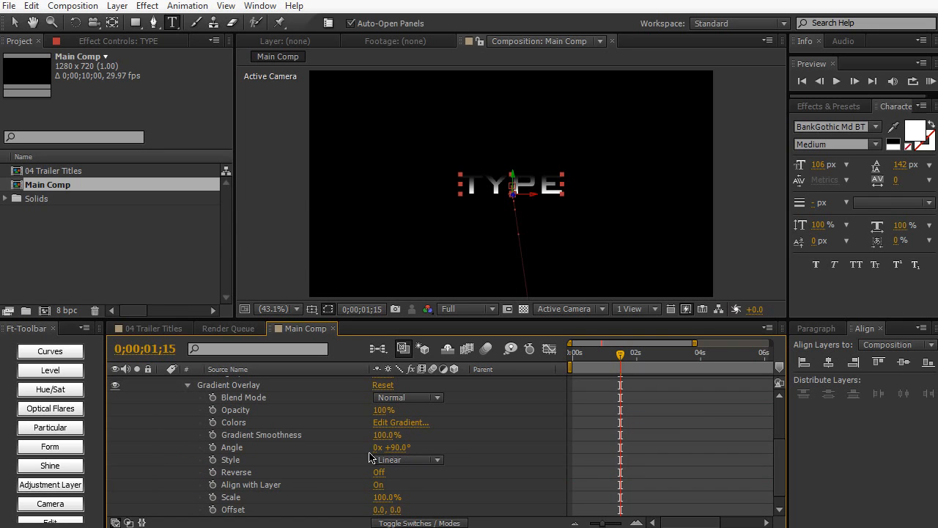
left_click(380, 425)
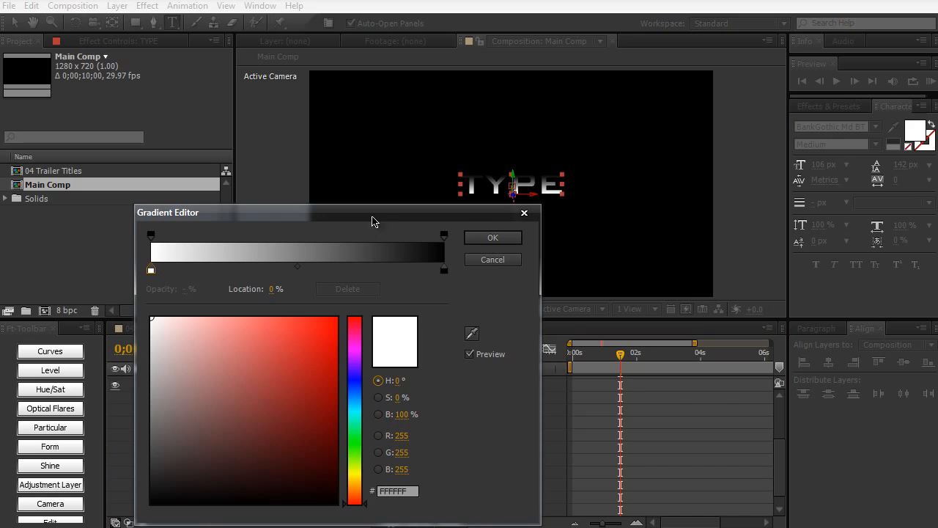
left_click_drag(370, 218, 357, 217)
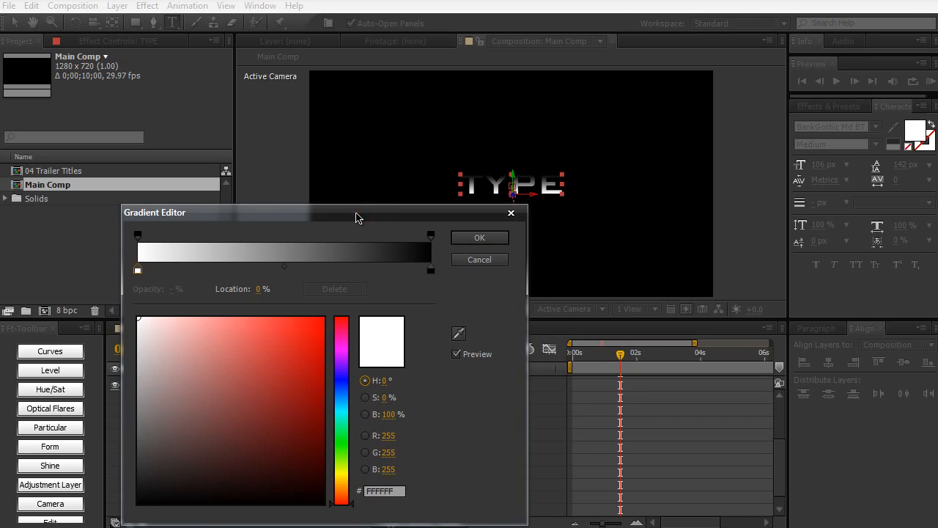
left_click(138, 270)
left_click_drag(150, 401, 128, 416)
key("Return")
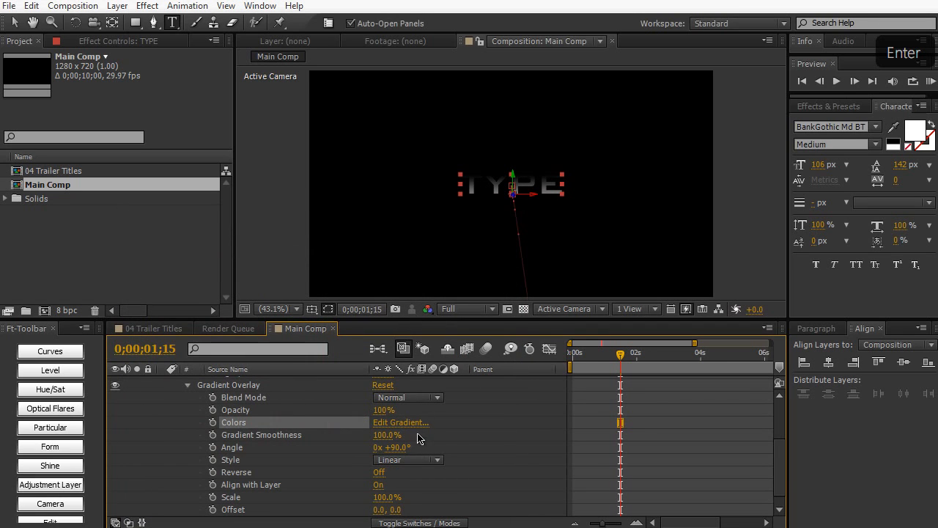
- Change the TYPE layer's Gradient Overlay colors, setting the black stop to white FFFFFF and the gray stop to 565656
left_click(416, 424)
left_click(431, 270)
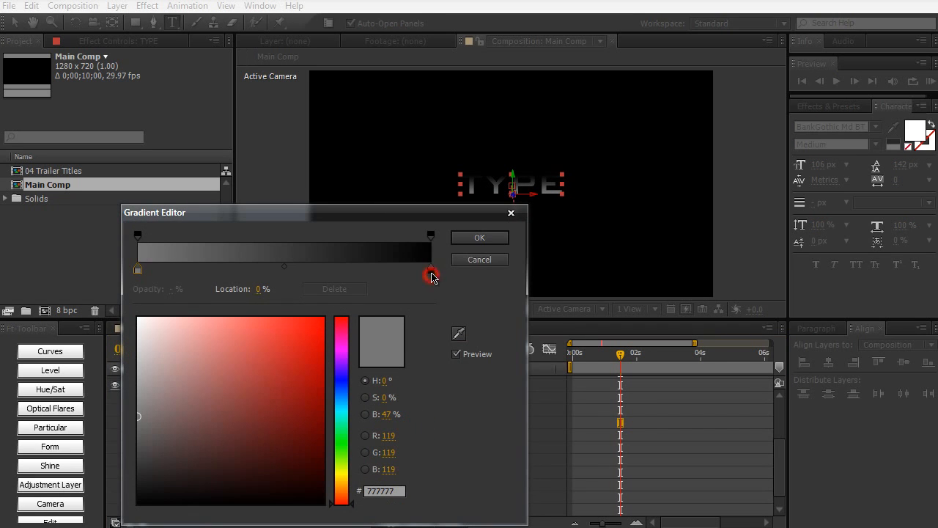
left_click(147, 370)
mouse_move(148, 370)
left_mouse_down()
mouse_move(119, 334)
mouse_move(119, 317)
left_mouse_up()
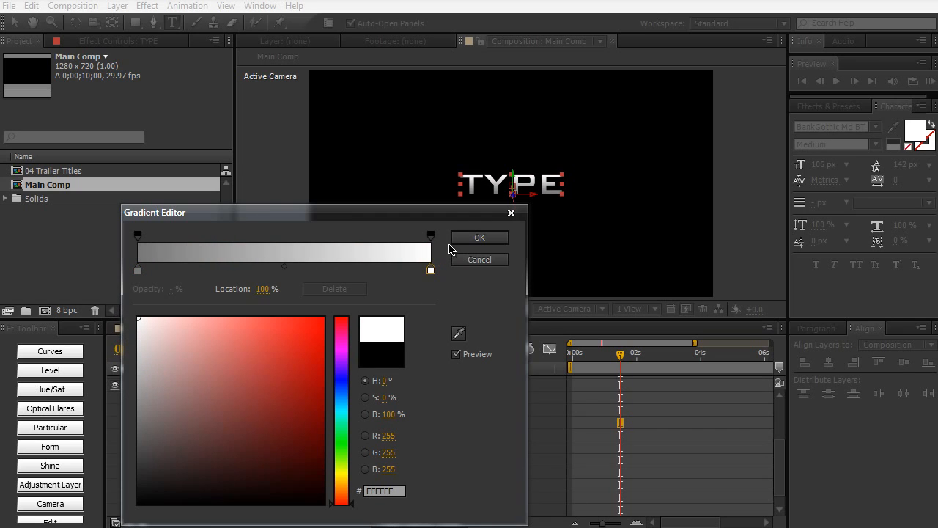
left_click(138, 269)
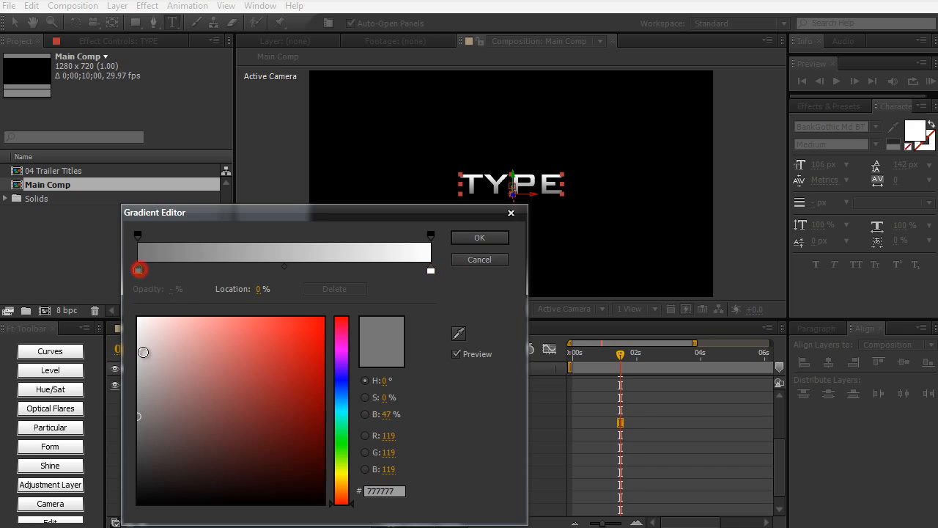
left_click_drag(140, 430, 131, 440)
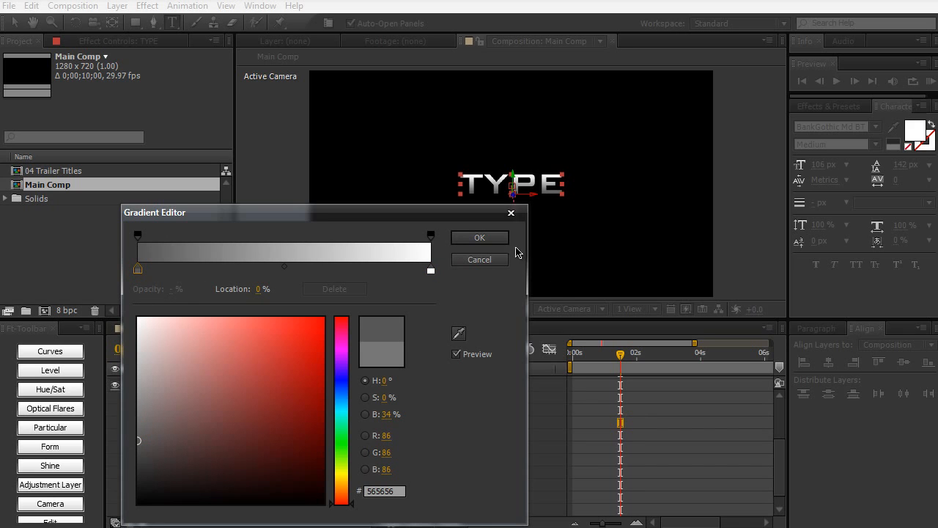
left_click(497, 239)
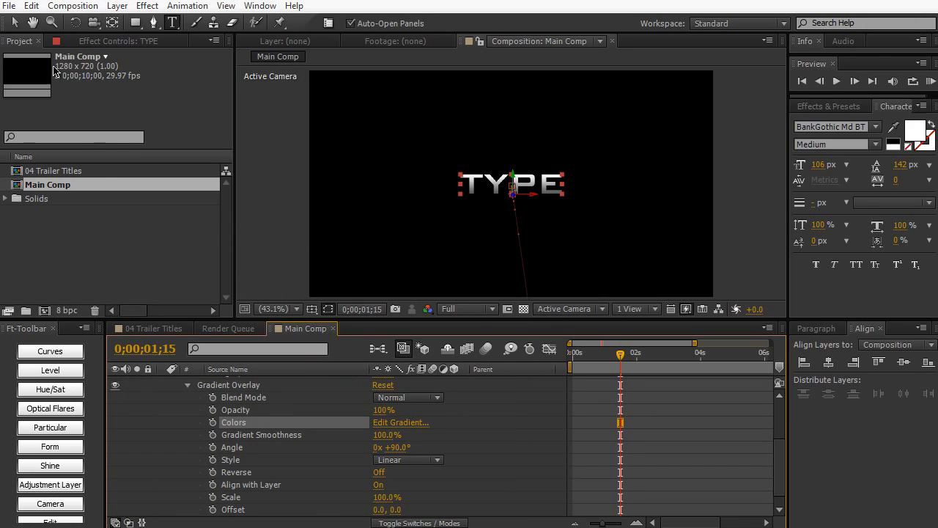
- Return to the Selection tool and add a Bevel and Emboss layer style to the TYPE layer
left_click(14, 22)
left_click(282, 171)
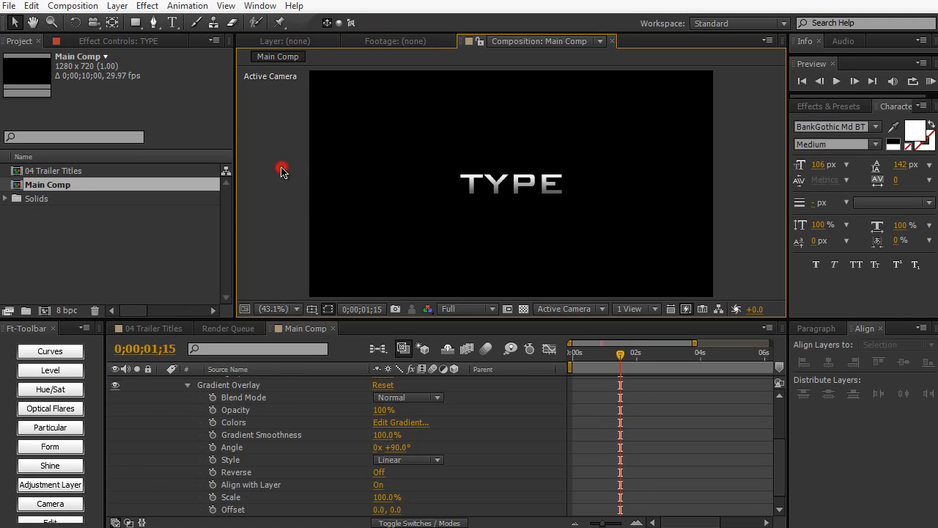
scroll(271, 411, "up", 2)
left_click(269, 397)
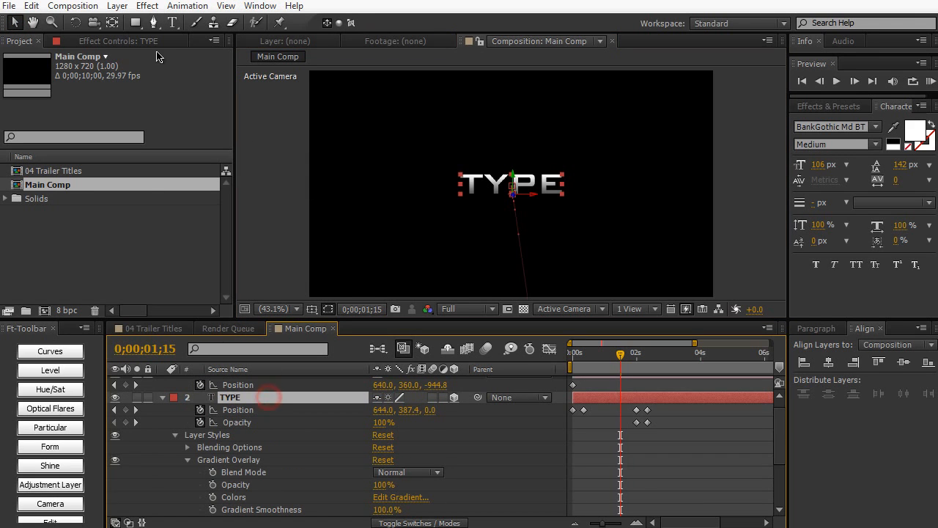
left_click(110, 7)
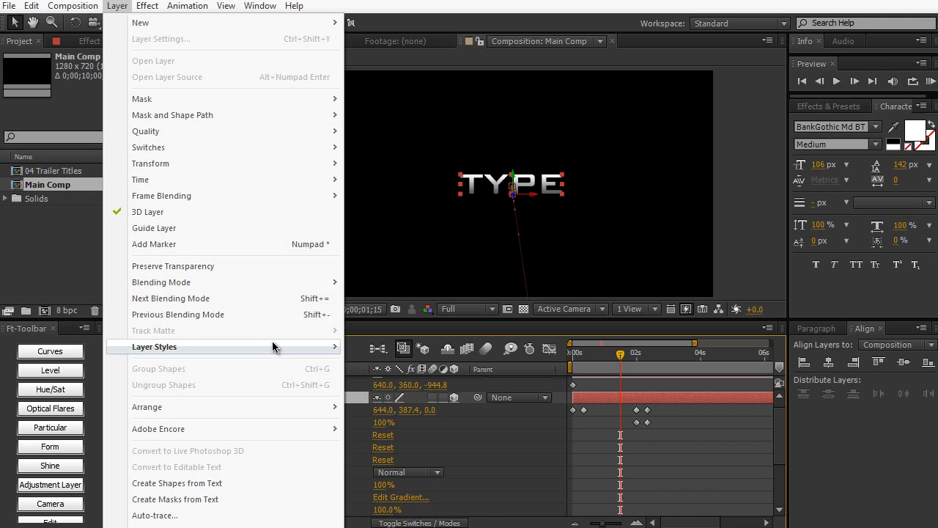
left_click(403, 467)
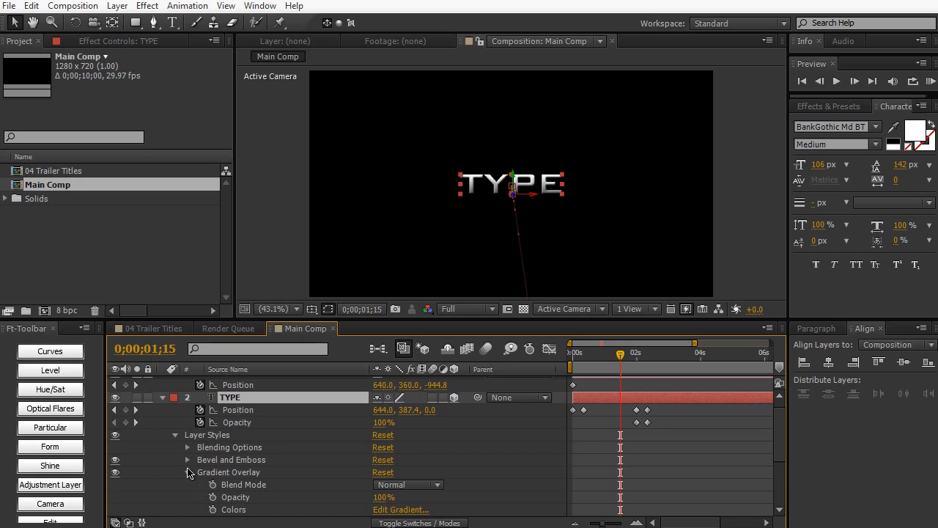
- Set the Size of the TYPE layer's Bevel and Emboss to 2 and inspect the beveled text up close
left_click(189, 472)
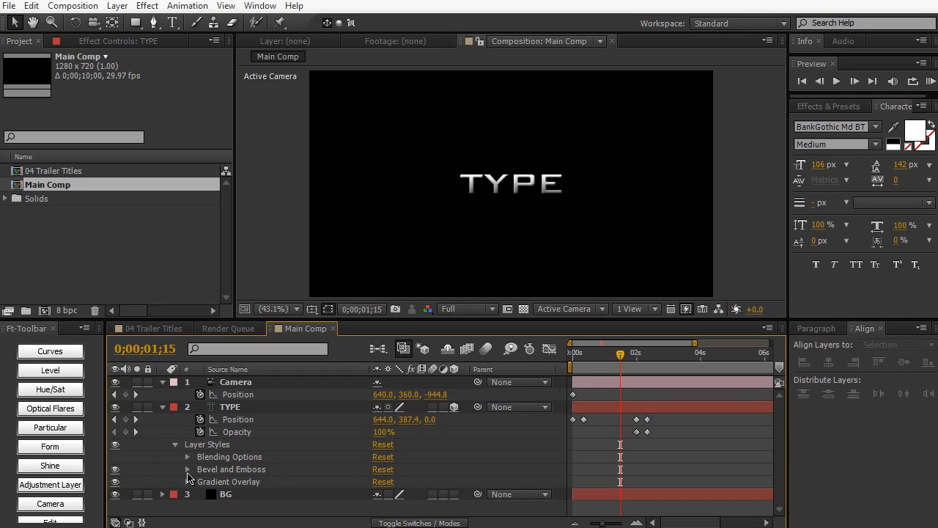
left_click(188, 470)
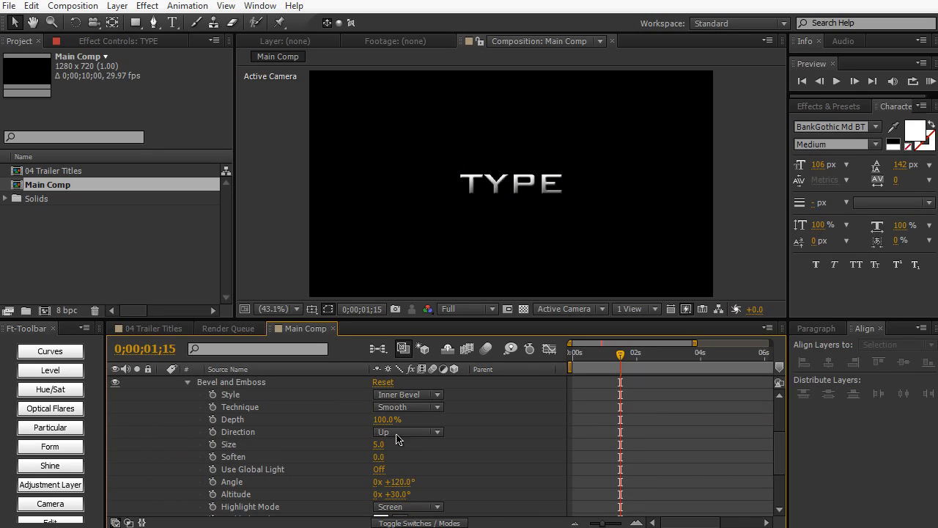
left_click(376, 444)
type("2")
key("KP_Enter")
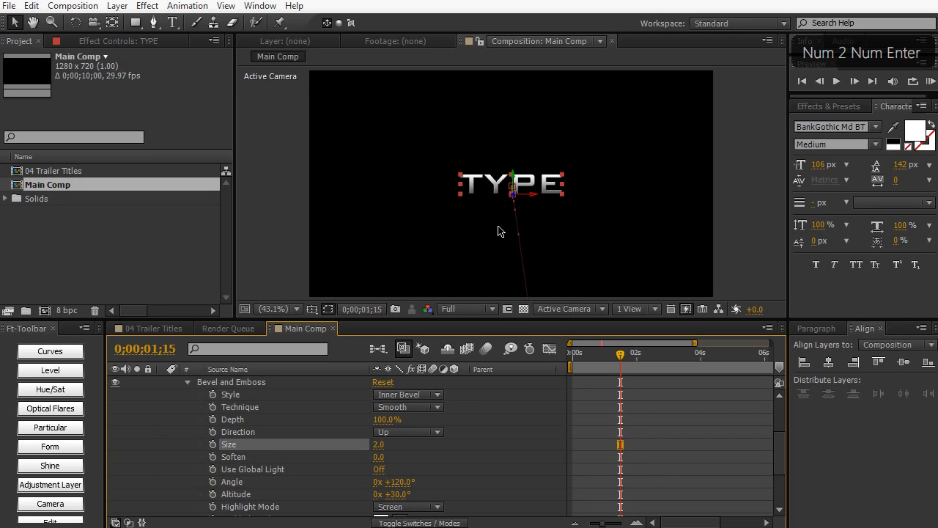
scroll(499, 231, "up", 3)
scroll(498, 232, "down", 1)
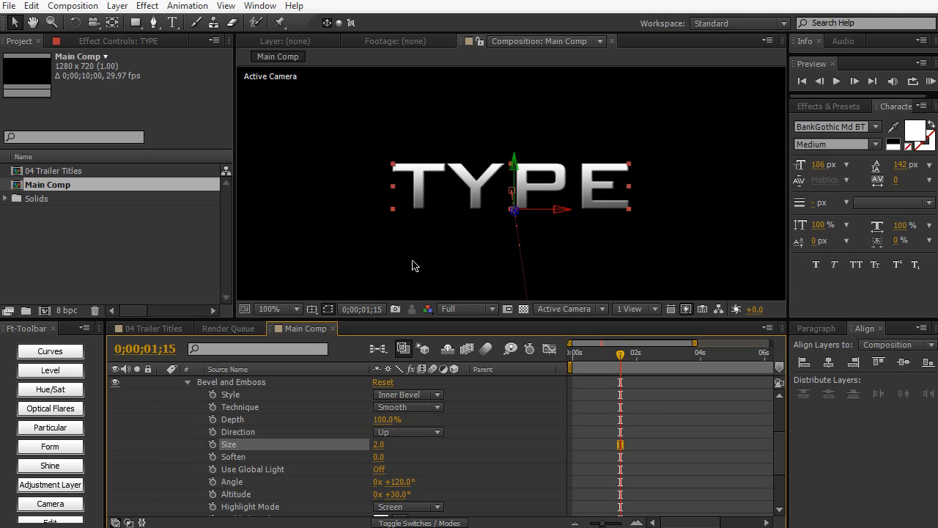
scroll(412, 265, "down", 2)
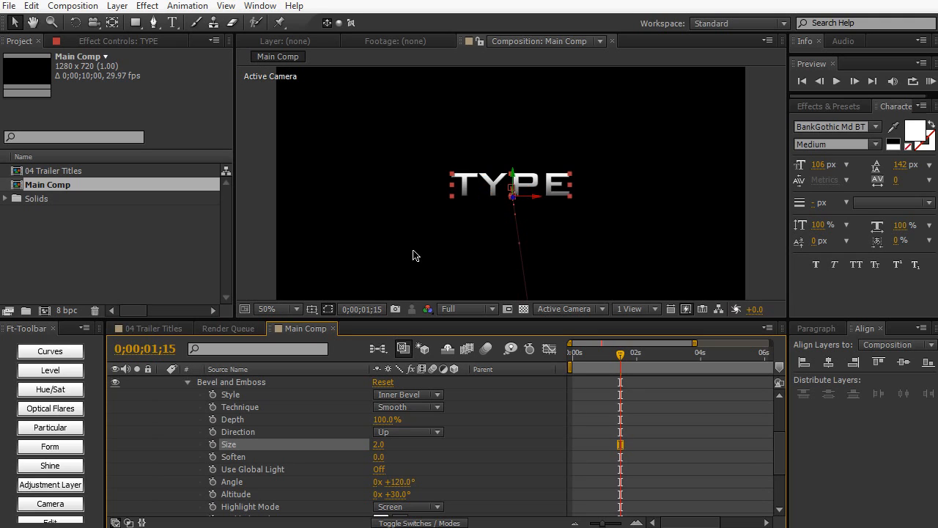
scroll(219, 436, "up", 4)
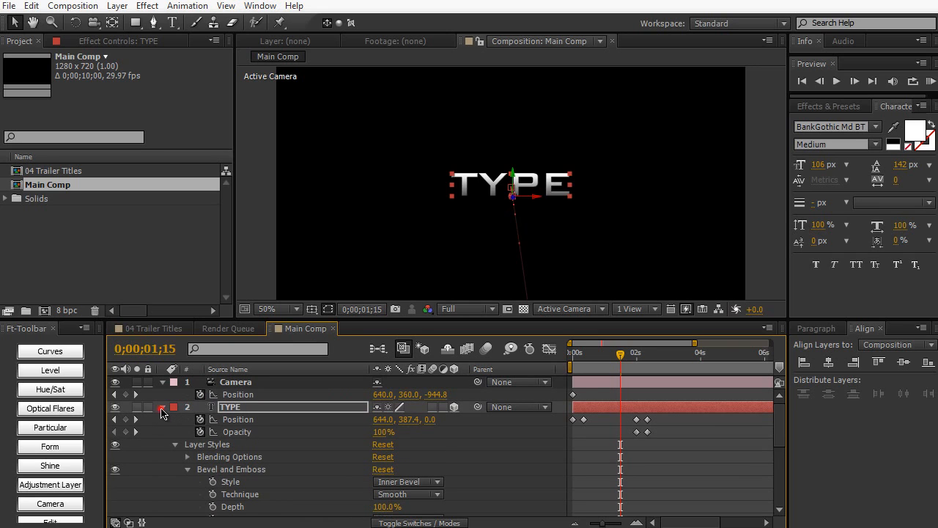
- Scrub through the title animation in Main Comp and compare it with the 04 Trailer Titles composition
left_click(162, 411)
left_click(590, 354)
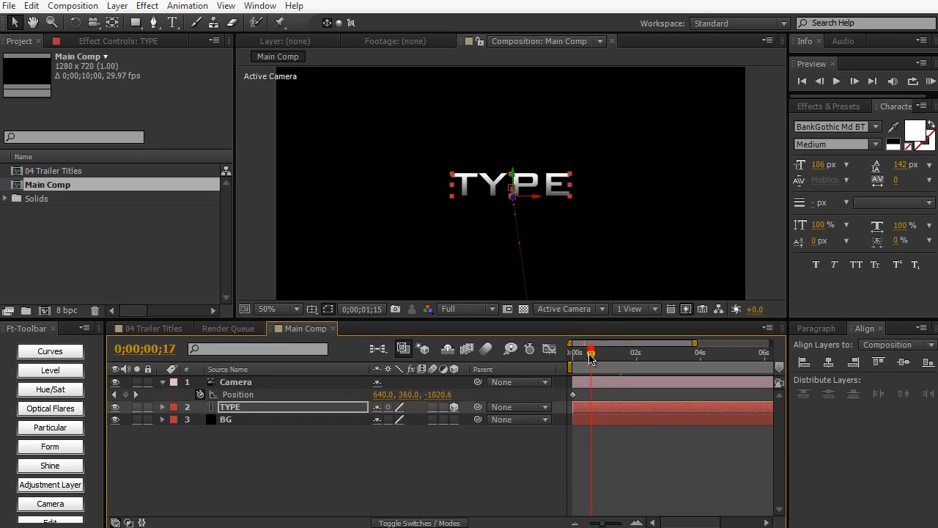
left_click_drag(591, 357, 619, 355)
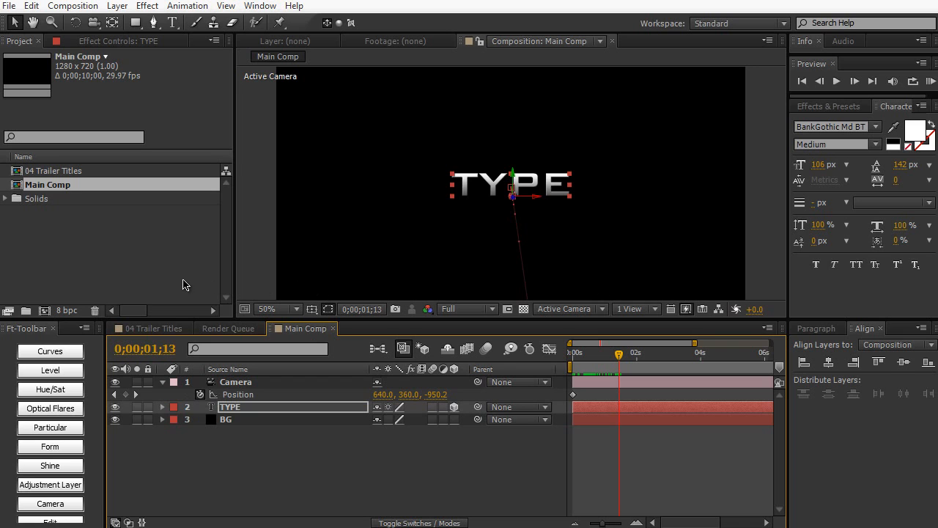
left_click(169, 327)
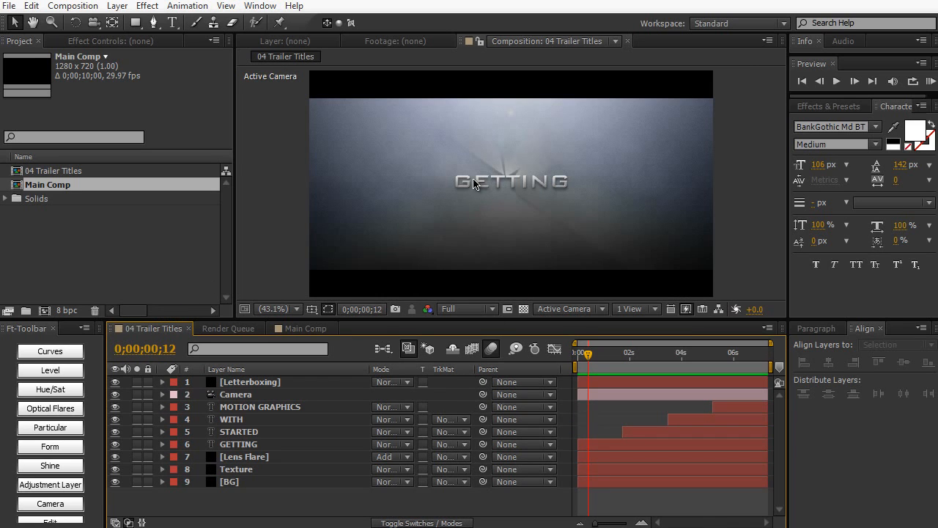
left_click(309, 325)
- Apply the CC Light Rays effect to the TYPE layer and move its Center onto the text at about 620, 364
left_click(828, 107)
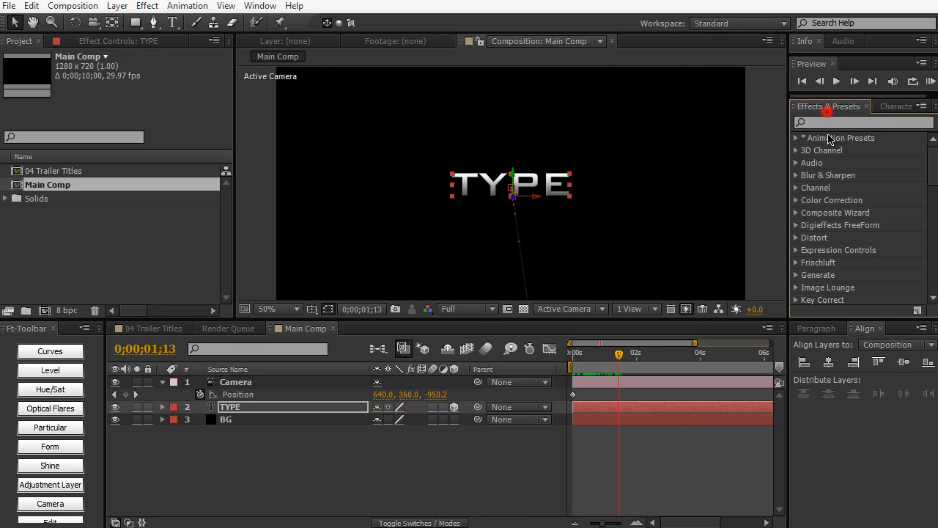
left_click(829, 121)
type("cc light")
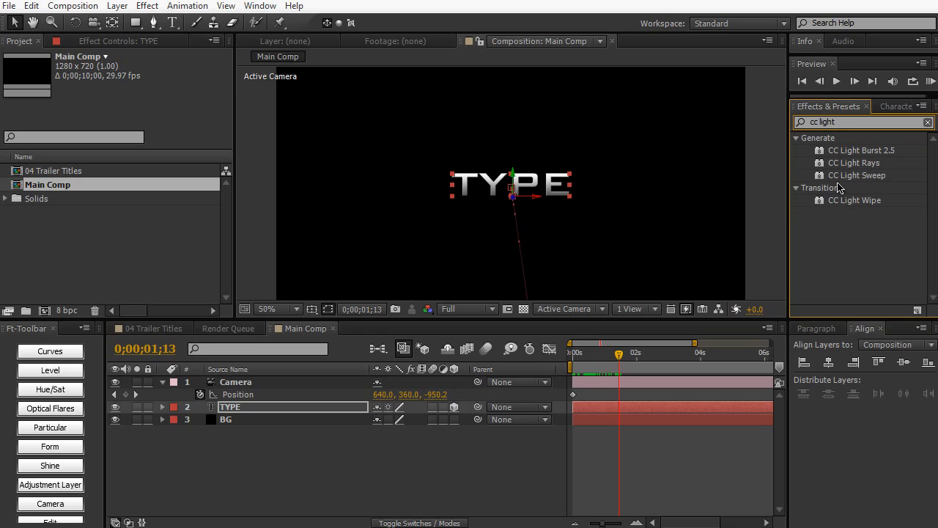
left_click_drag(866, 169, 531, 189)
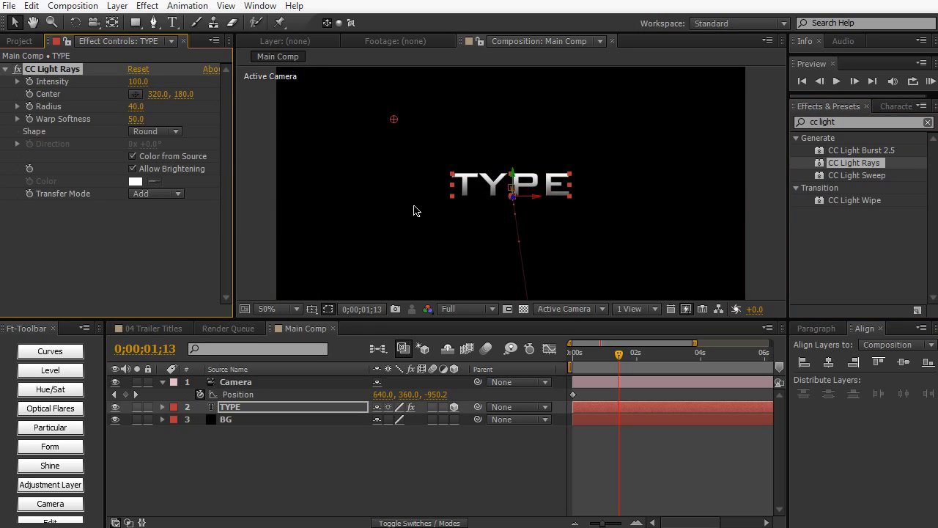
left_click_drag(399, 121, 499, 193)
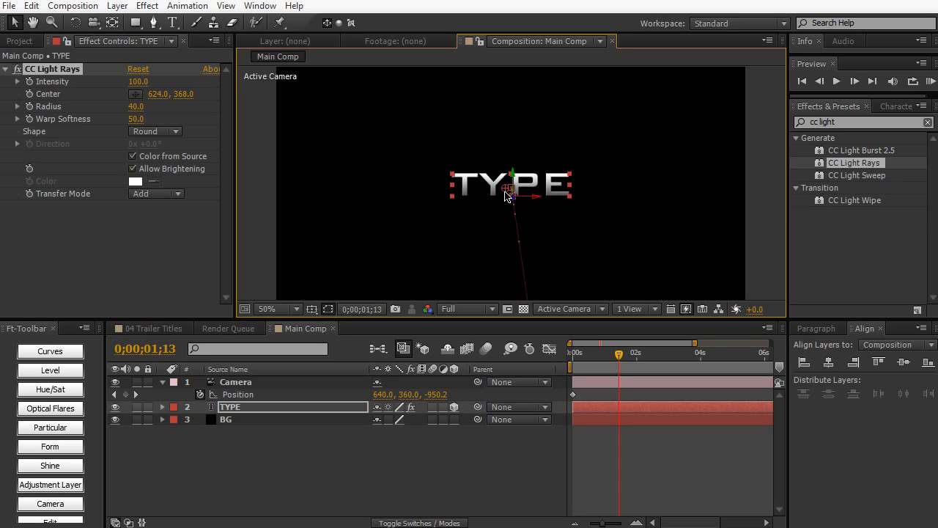
left_click_drag(504, 195, 503, 193)
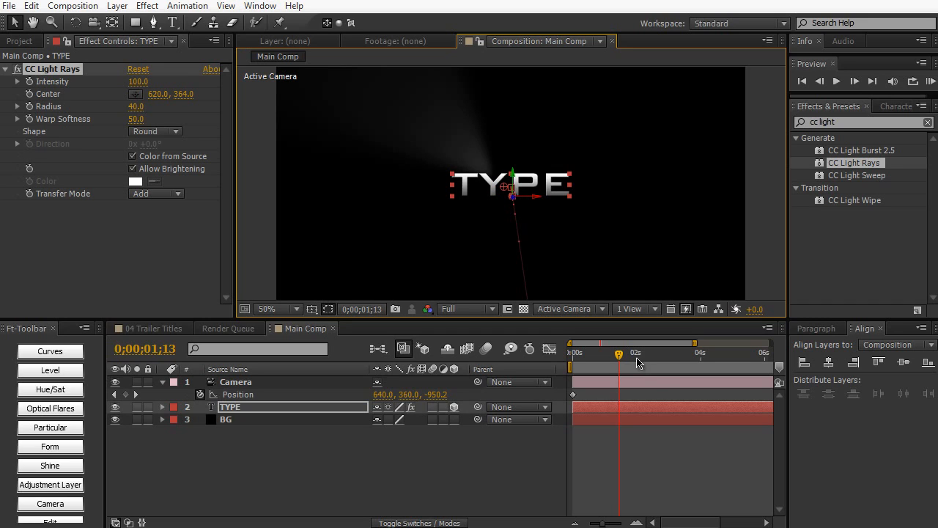
- Set a CC Light Rays Center keyframe at 0;00;00;10, aligned with the TYPE layer's second Position keyframe
left_click_drag(619, 353, 584, 354)
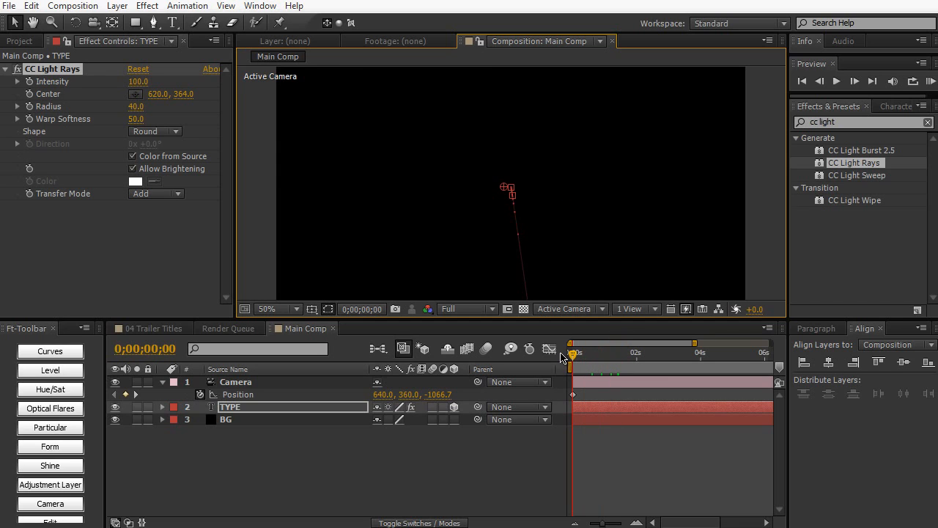
key("u")
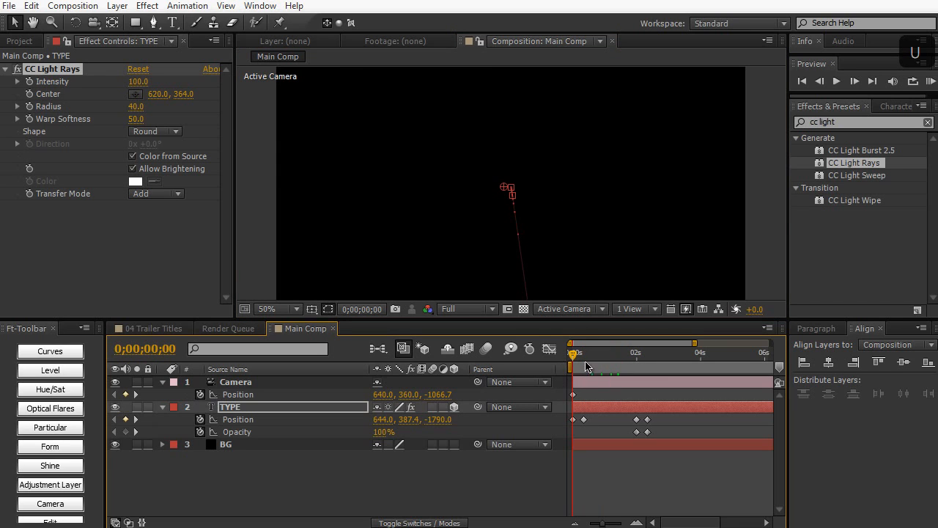
left_click_drag(590, 355, 584, 364)
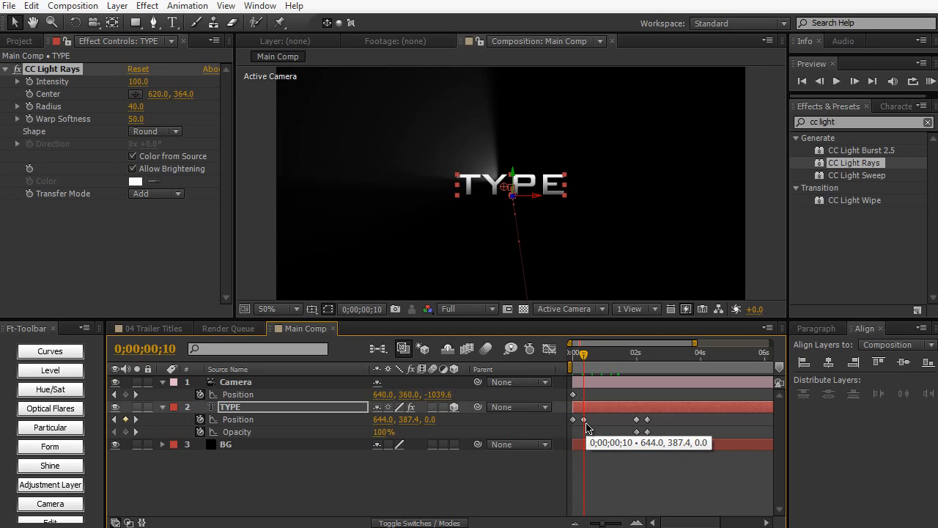
left_click_drag(596, 434, 581, 421)
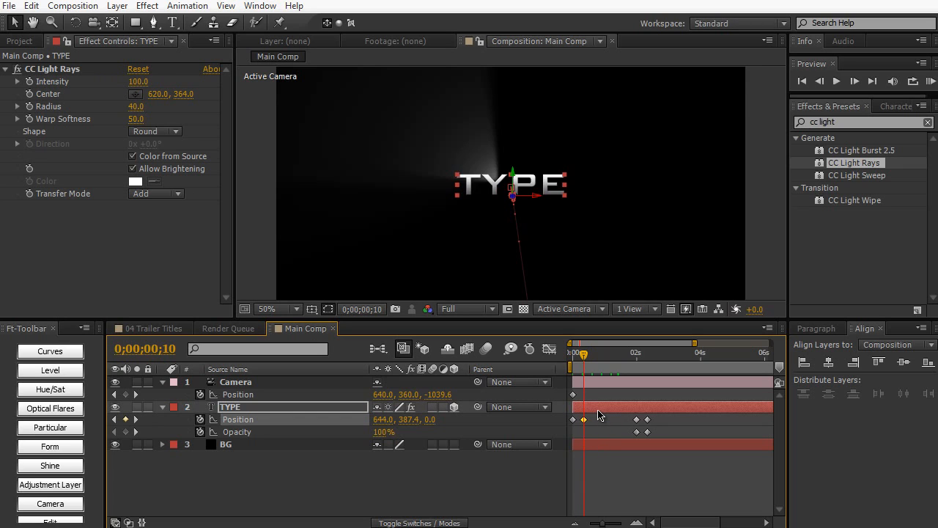
left_click(30, 94)
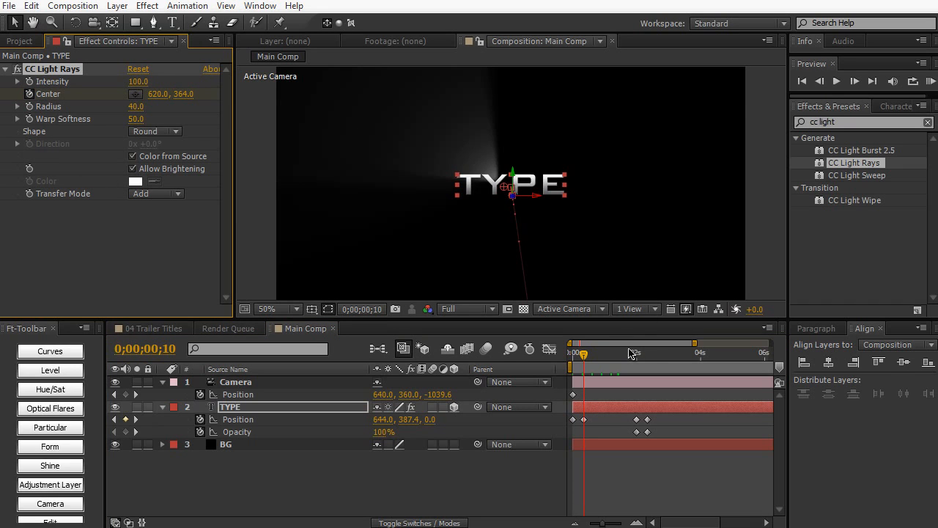
- Set the CC Light Rays Center X value to 667 at 0;00;02;00 and scrub through the light ray movement
left_click_drag(590, 357, 636, 358)
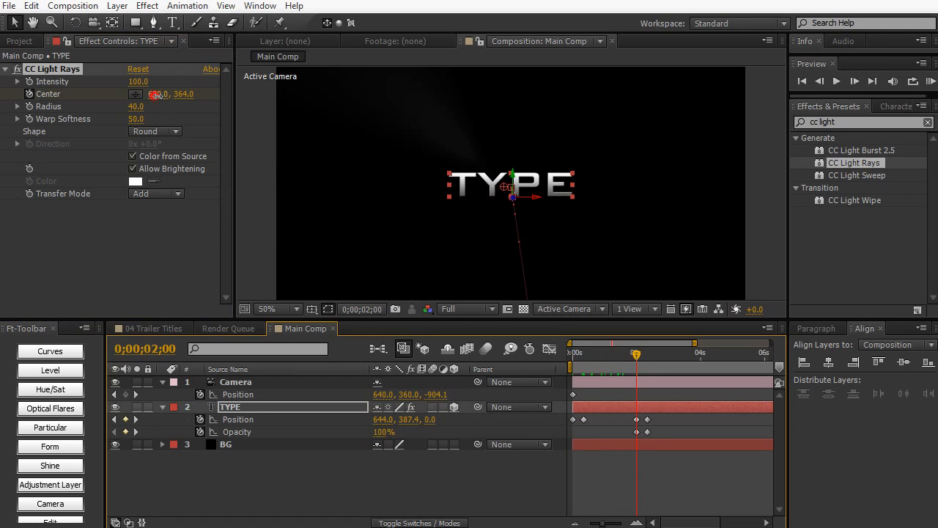
left_click_drag(155, 95, 192, 96)
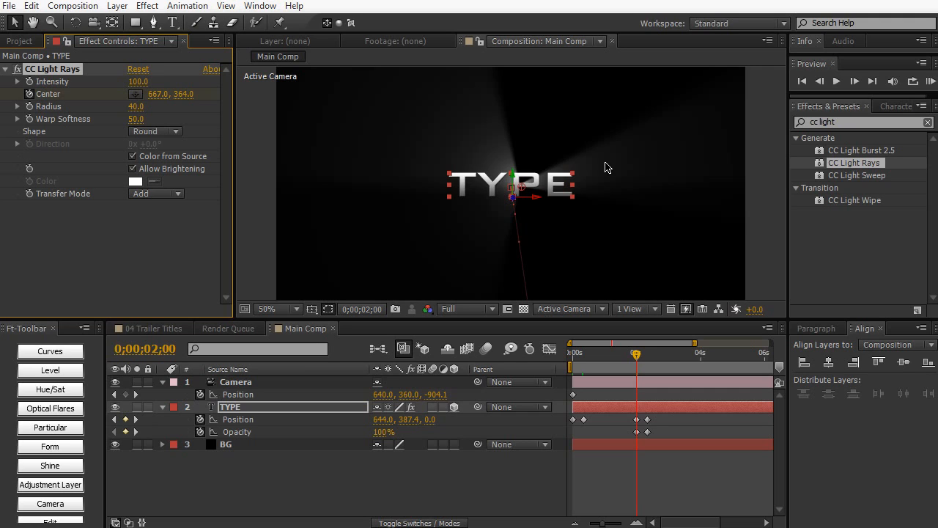
left_click_drag(588, 354, 582, 357)
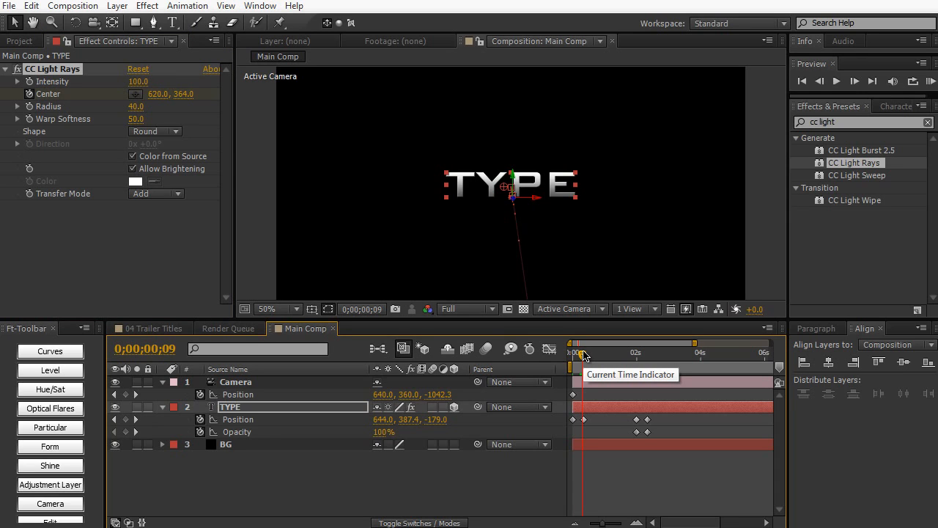
left_click_drag(583, 354, 634, 362)
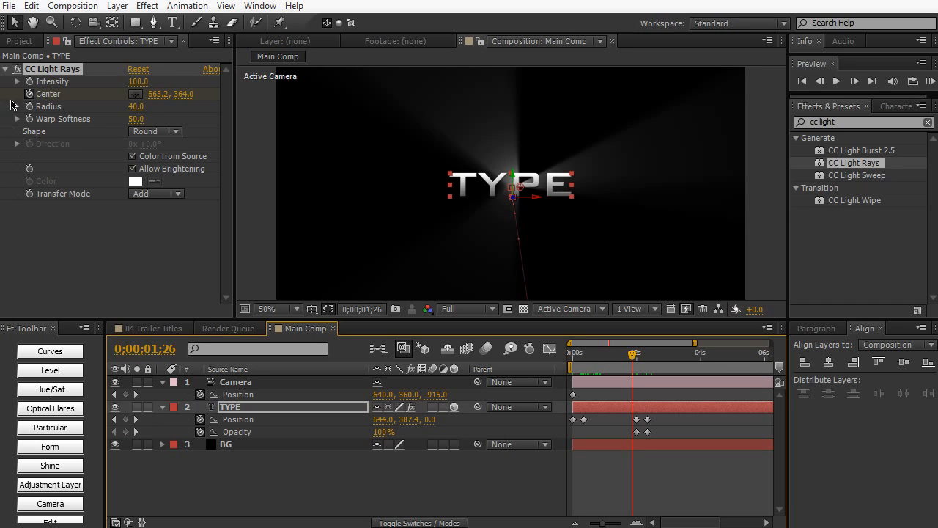
- Reveal all keyframed properties of the TYPE layer in the timeline, including the CC Light Rays Center
left_click(29, 94)
left_click(334, 409)
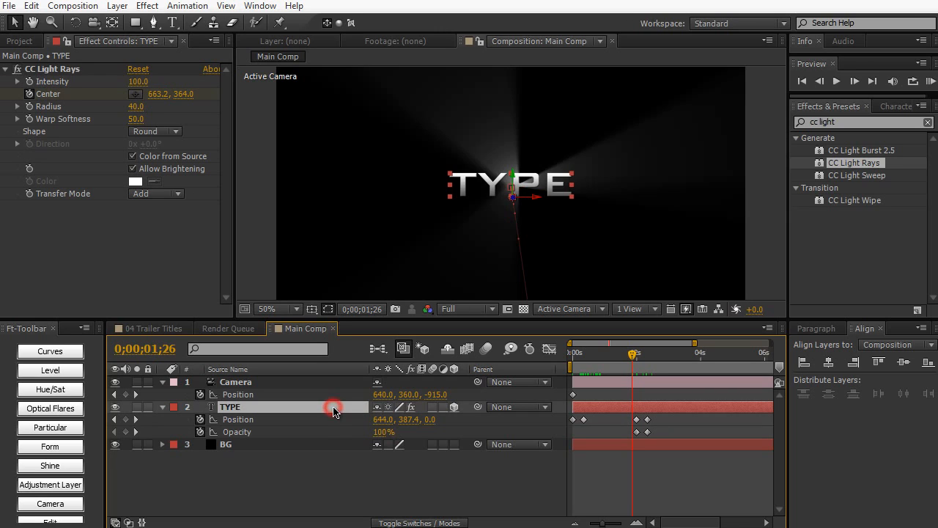
left_click(163, 407)
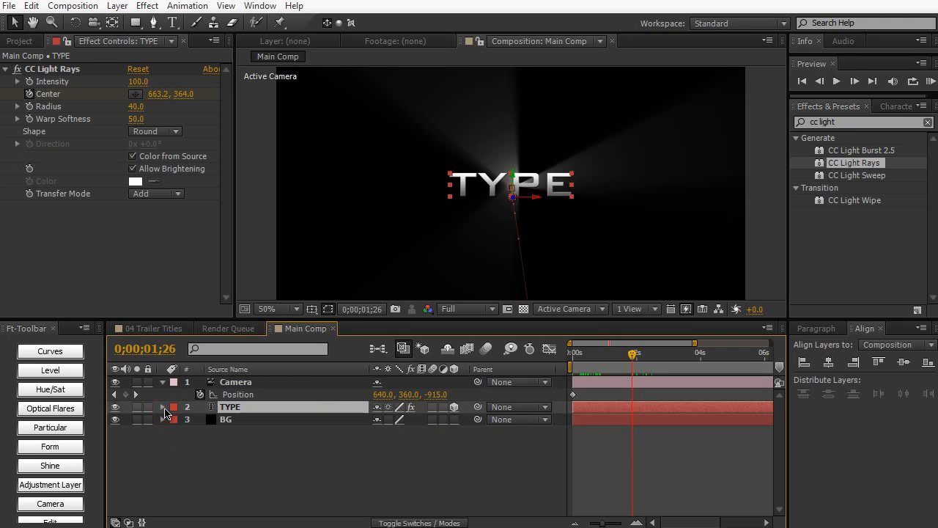
key("u")
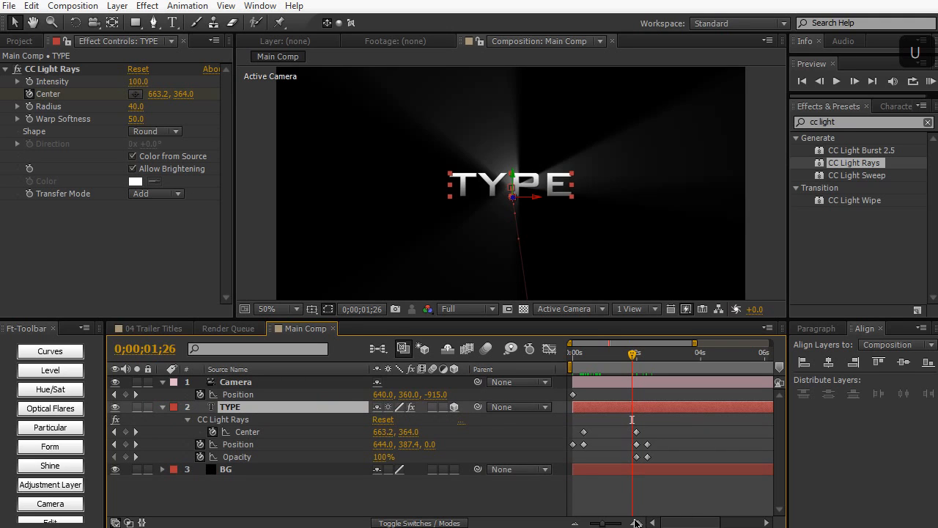
- Trim the end of the TYPE layer to about 2.8 seconds and duplicate the trimmed layer
left_click_drag(606, 523, 589, 523)
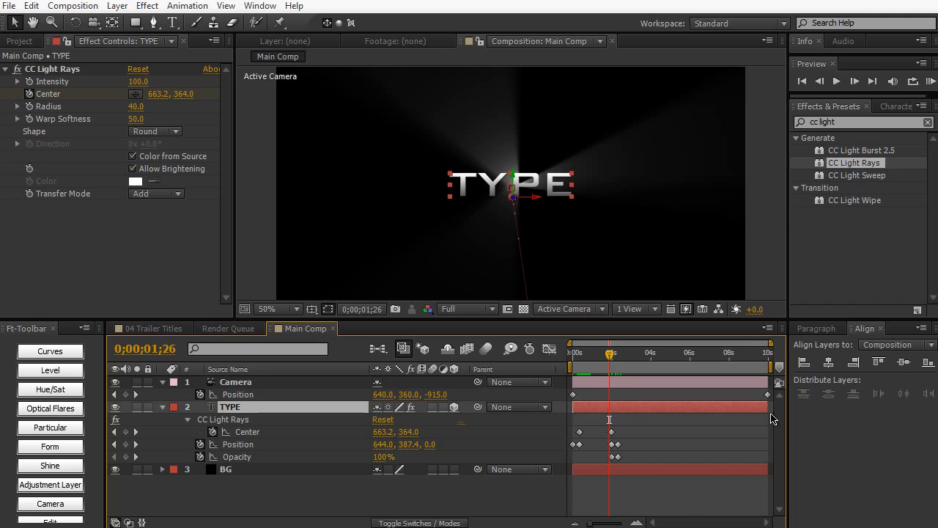
left_click_drag(771, 410, 640, 431)
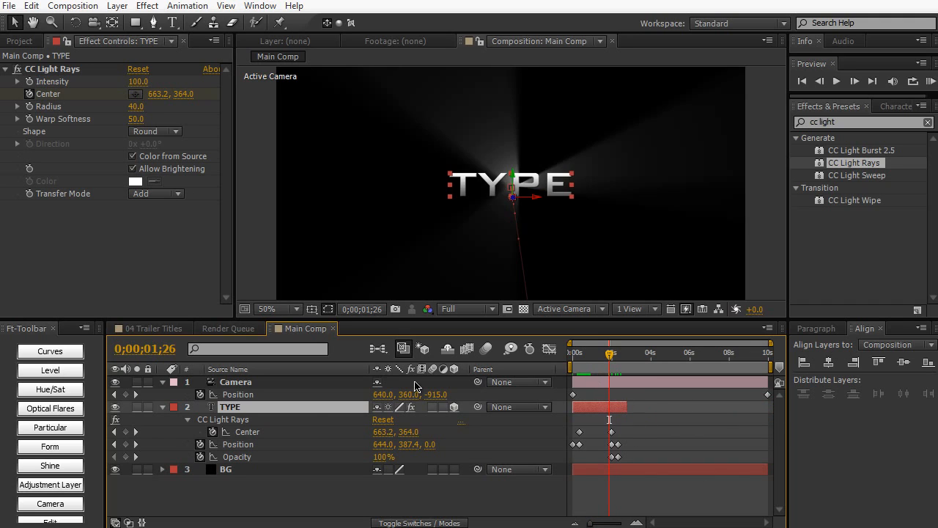
left_click(298, 407)
key("ctrl+d")
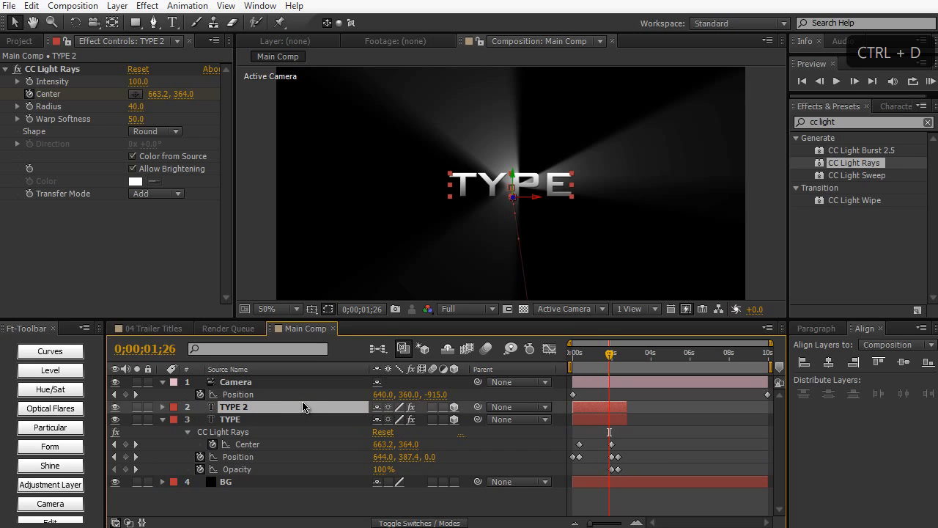
left_click(31, 6)
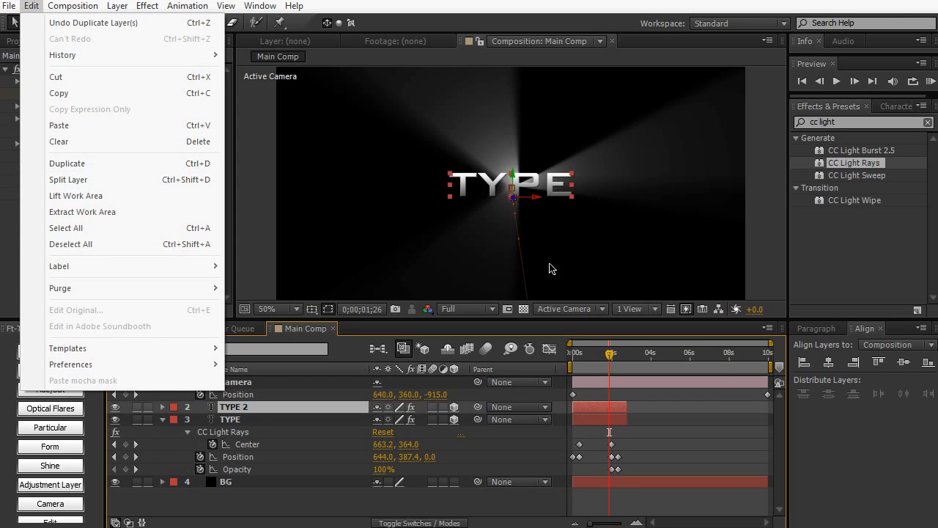
left_click(608, 407)
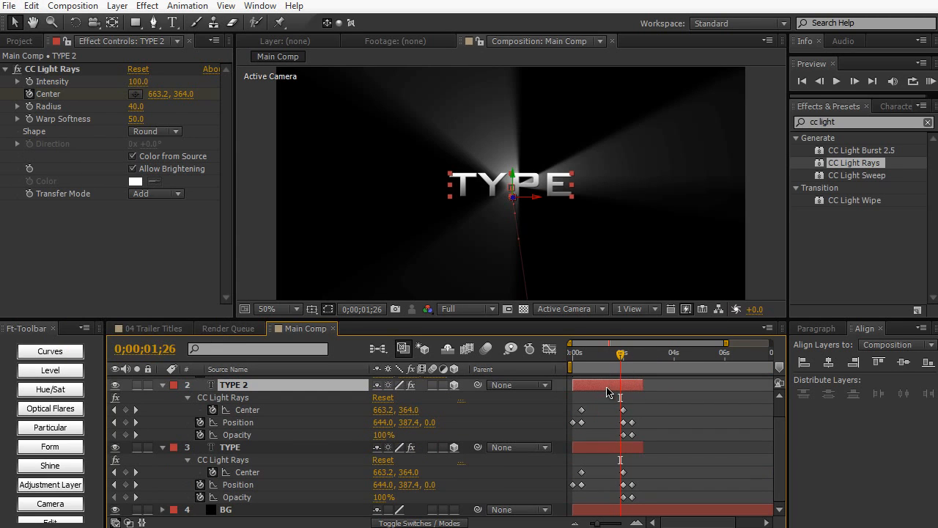
- Shift the duplicated TYPE 2 layer to start at 0;00;02;00, aligned with the TYPE layer's keyframes where its exit begins
left_click_drag(600, 391, 650, 397)
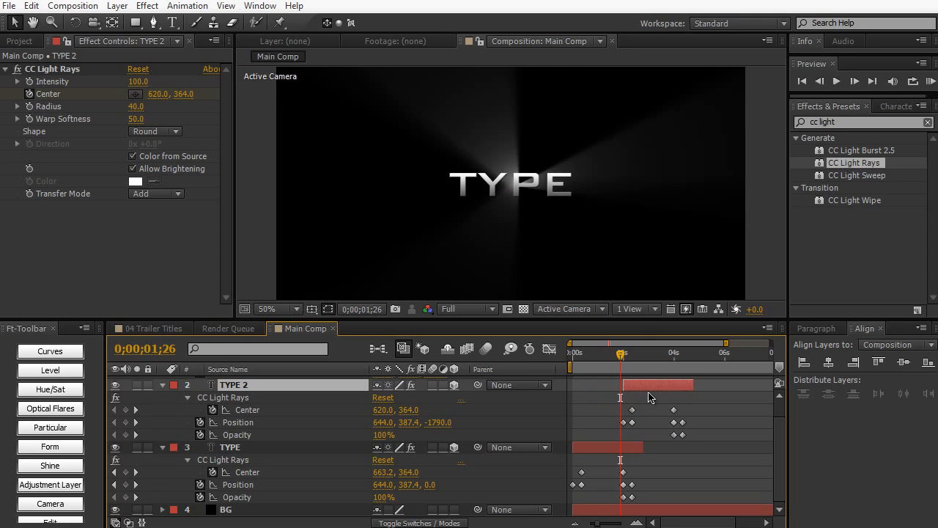
left_click_drag(606, 524, 608, 524)
left_click_drag(654, 355, 661, 353)
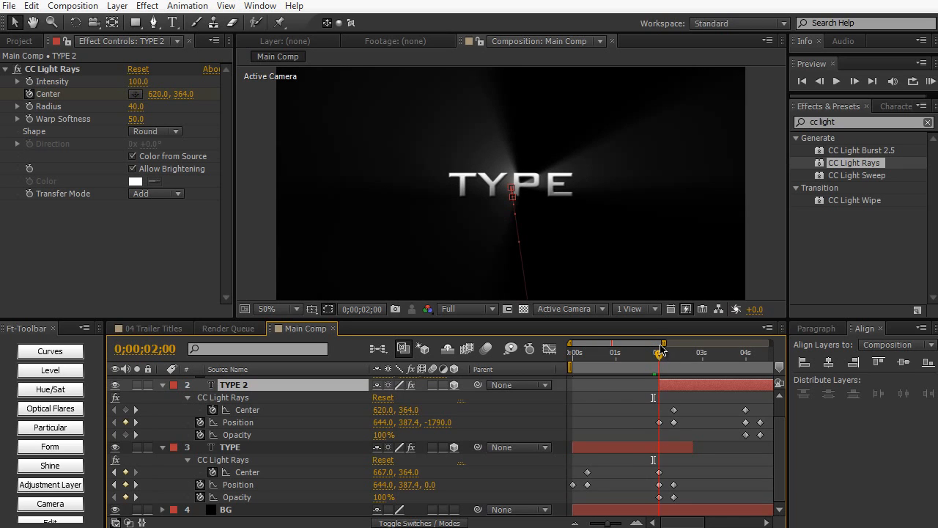
left_click(236, 449)
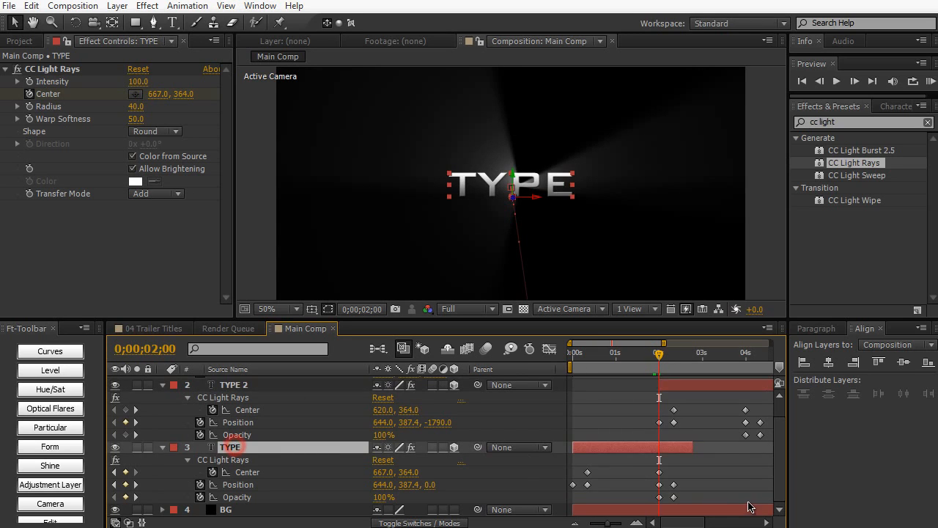
left_click_drag(664, 466, 656, 502)
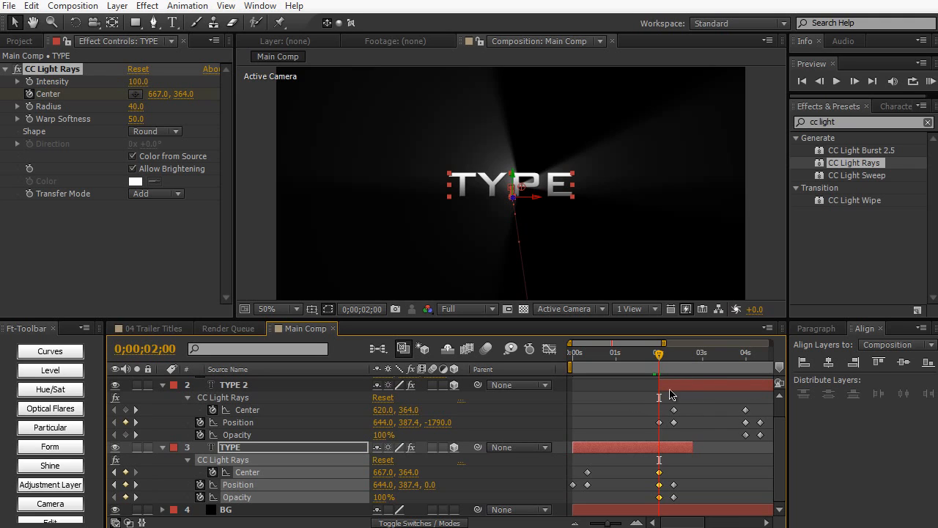
- At 0;00;02;10, replace the TYPE 2 layer's text with WHATEVER
left_click_drag(660, 357, 674, 354)
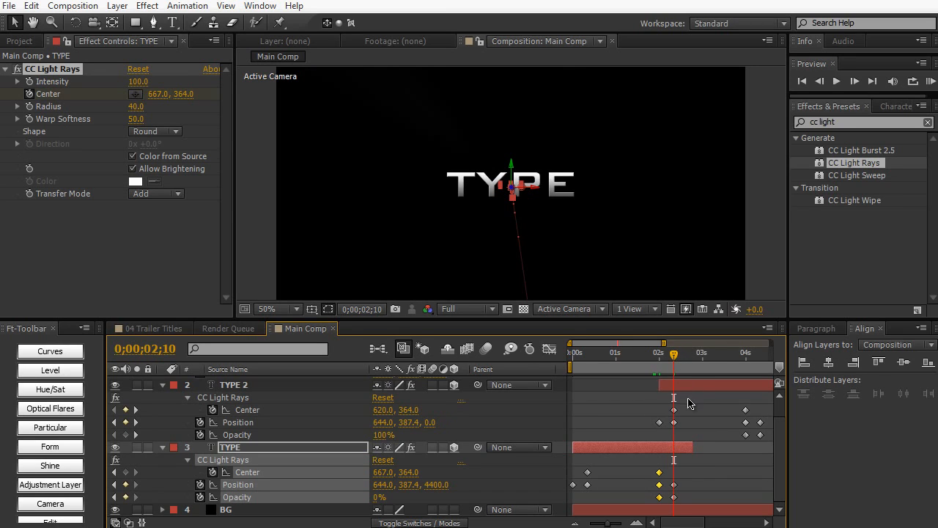
left_click(268, 386)
double_click(540, 184)
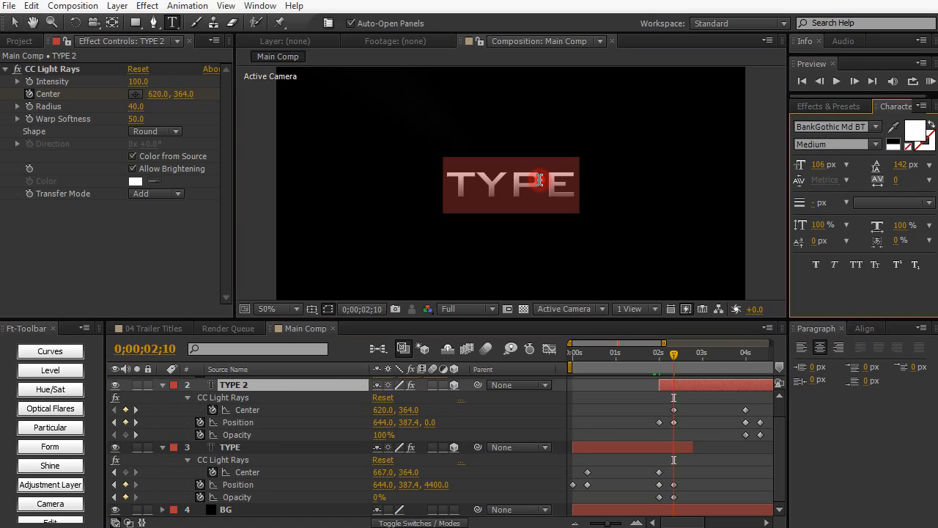
type("WHATEVER")
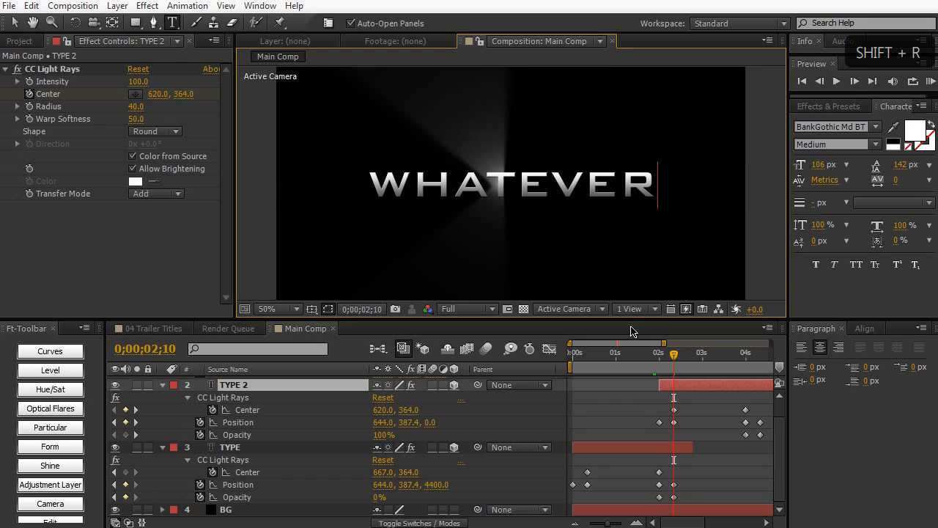
- Preview the title animation from the start of the composition through both text layers
left_click_drag(650, 353, 560, 366)
key("KP_0")
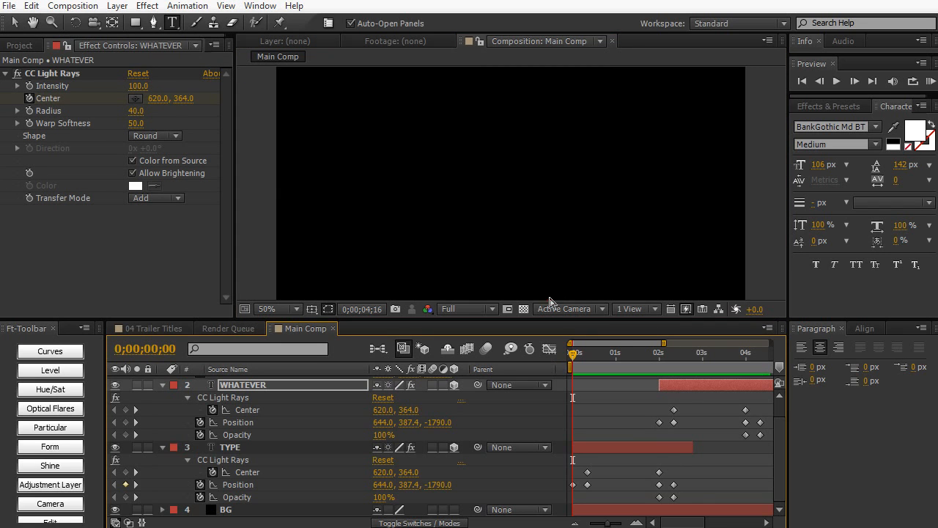
left_click(550, 298)
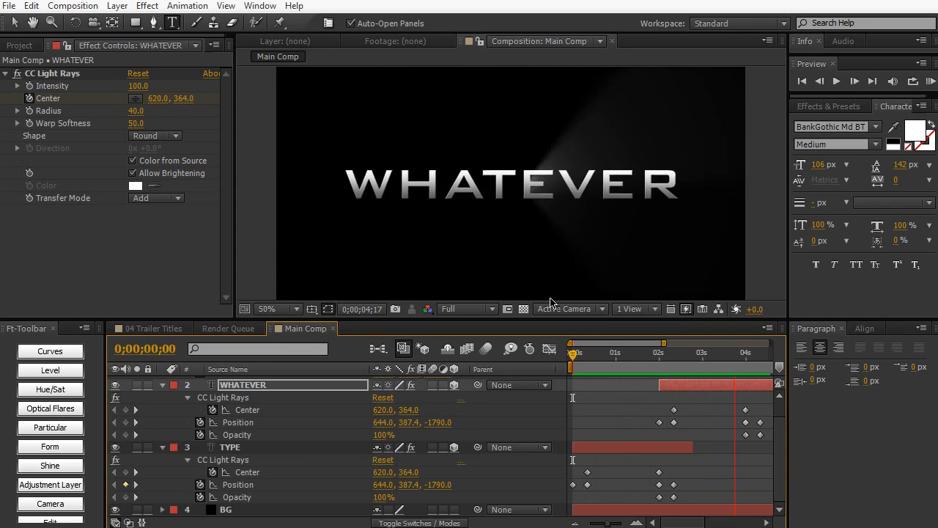
left_click(550, 301)
- Apply Easy Ease to the TYPE layer's Center, Position and Opacity keyframes at 0;00;00;10 and 0;00;02;00
left_click_drag(581, 364, 655, 361)
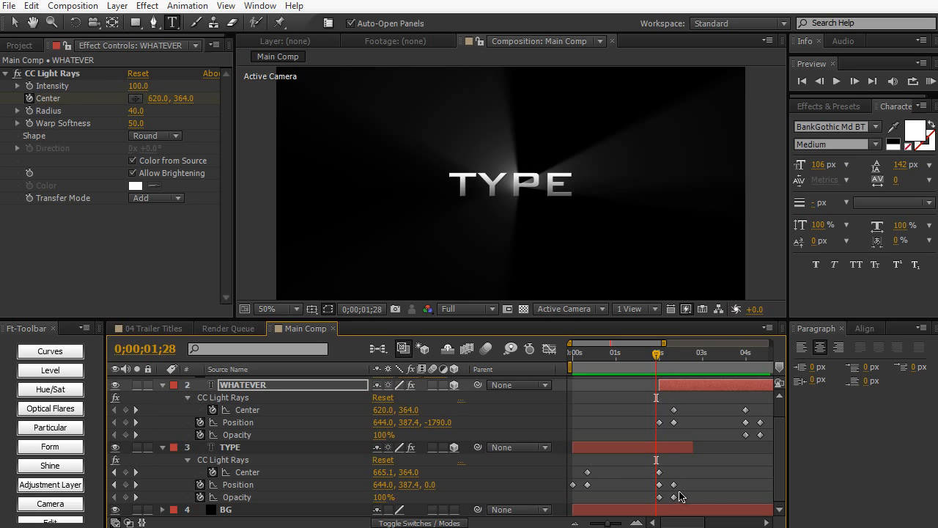
left_click_drag(665, 463, 587, 509)
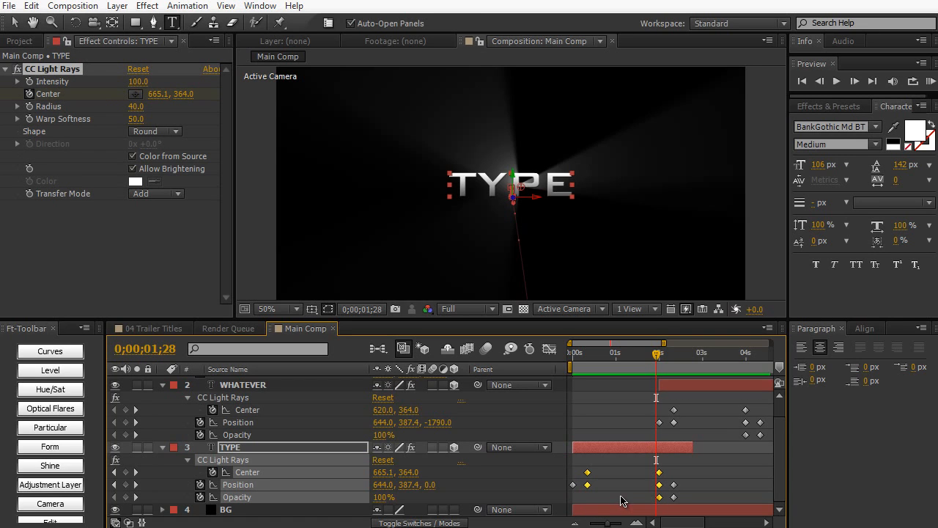
left_click(203, 7)
mouse_move(270, 167)
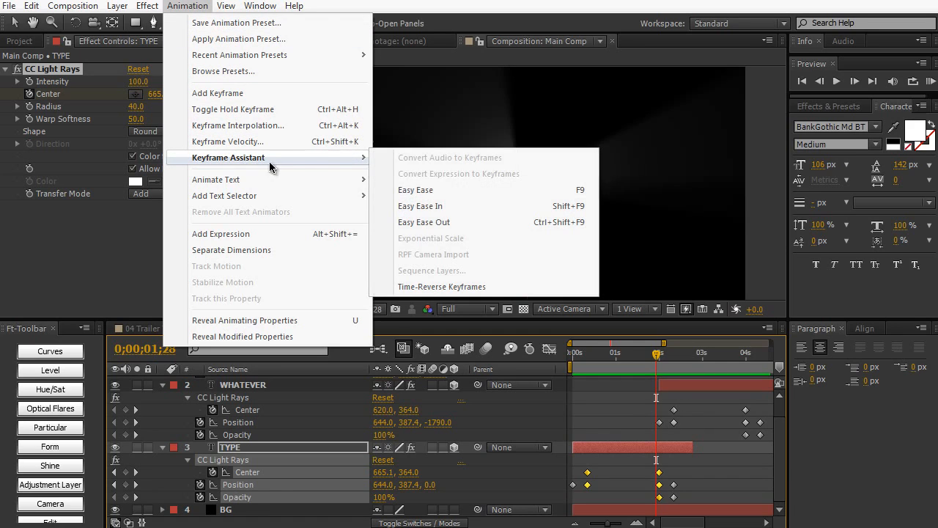
left_click(420, 190)
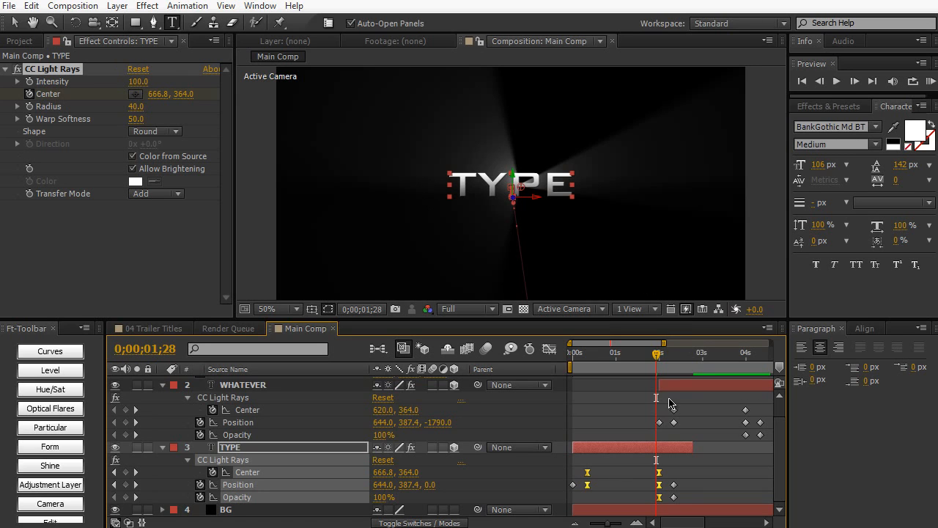
- Apply Easy Ease to both Center keyframes, the two middle Position keyframes and the first Opacity keyframe of the WHATEVER layer
left_click_drag(669, 403, 759, 462)
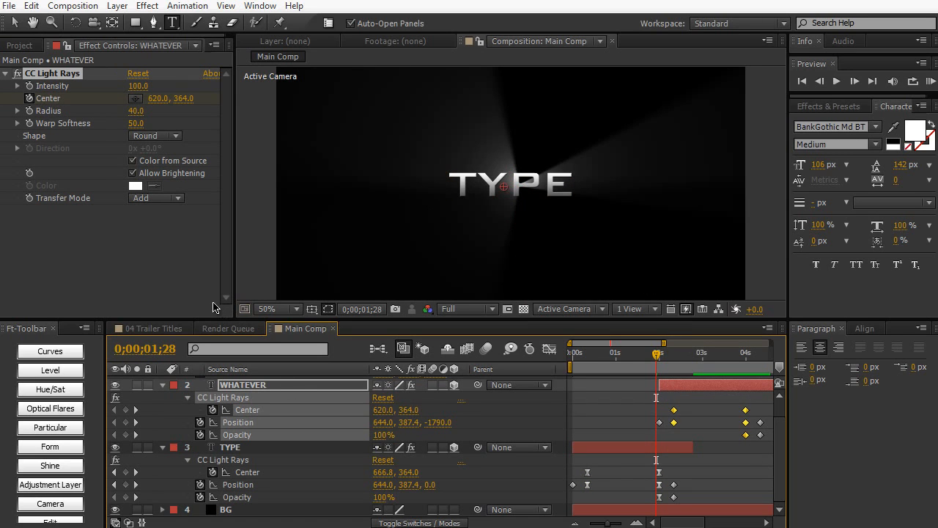
left_click(187, 6)
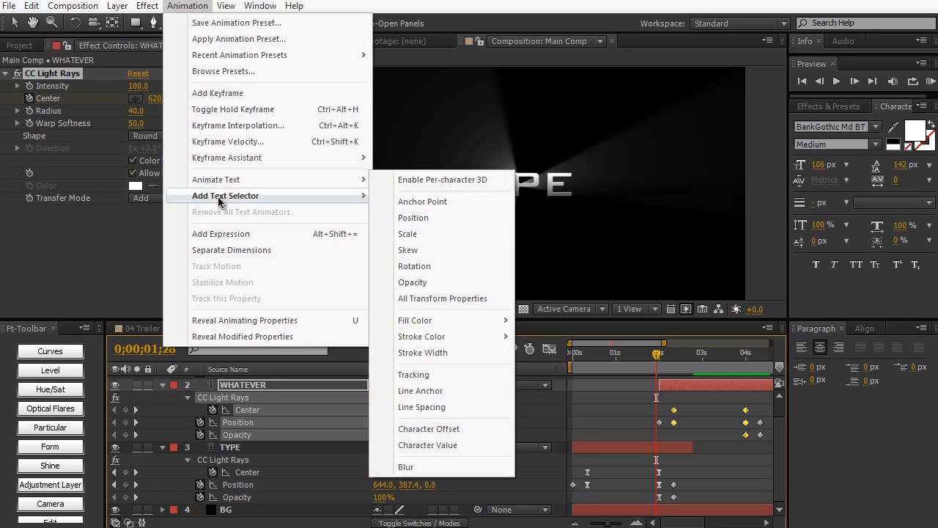
mouse_move(273, 157)
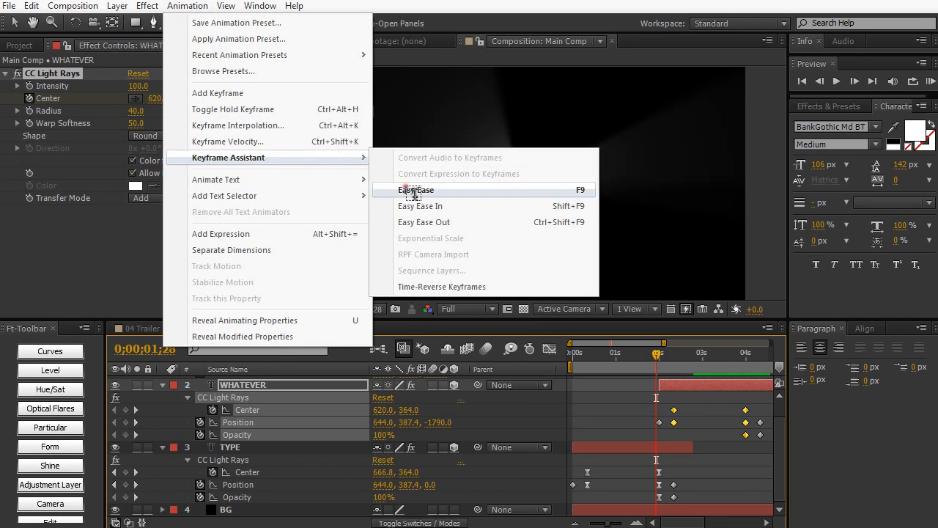
left_click(407, 190)
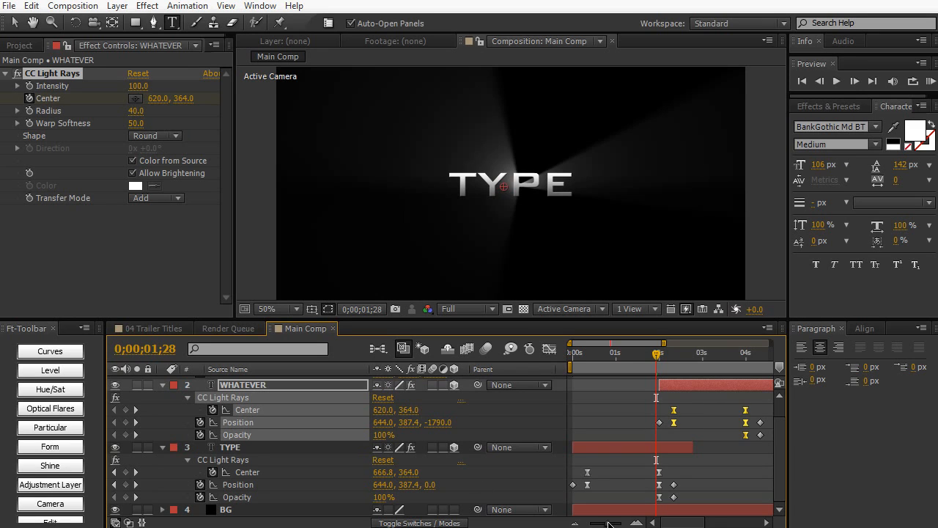
- Duplicate the WHATEVER layer and reveal the keyframed properties of the copy
left_click_drag(608, 523, 595, 523)
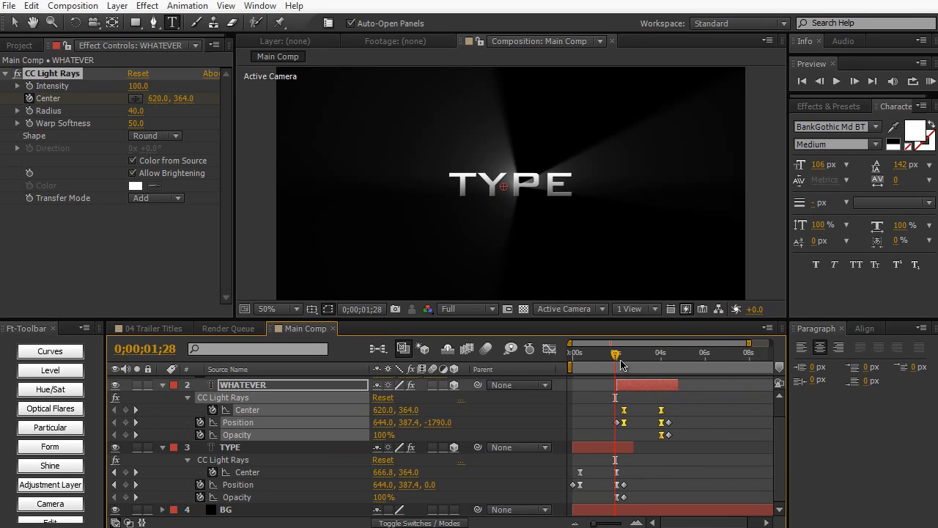
left_click_drag(616, 354, 670, 354)
left_click(322, 388)
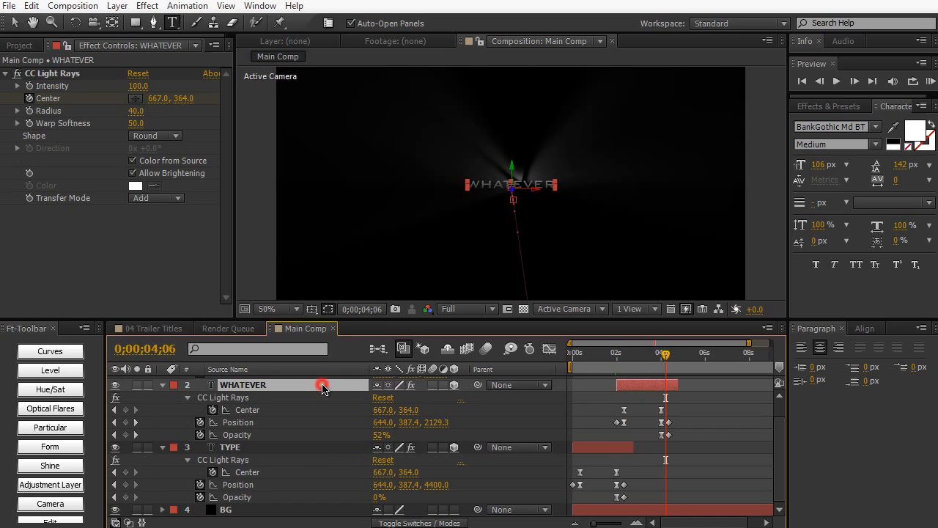
key("ctrl+d")
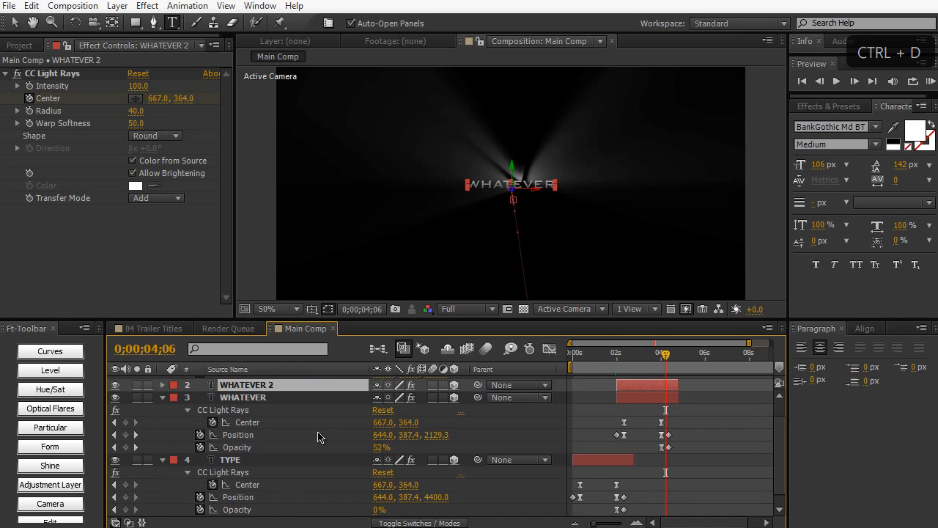
key("u")
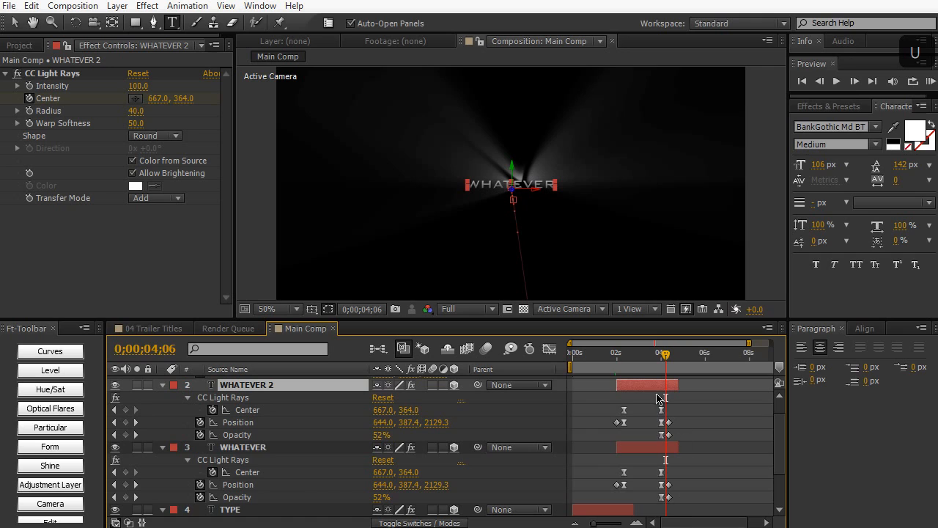
- Shift the WHATEVER 2 layer in time to start at 0;00;04;01, where the WHATEVER text begins its exit
left_click_drag(654, 385, 663, 357)
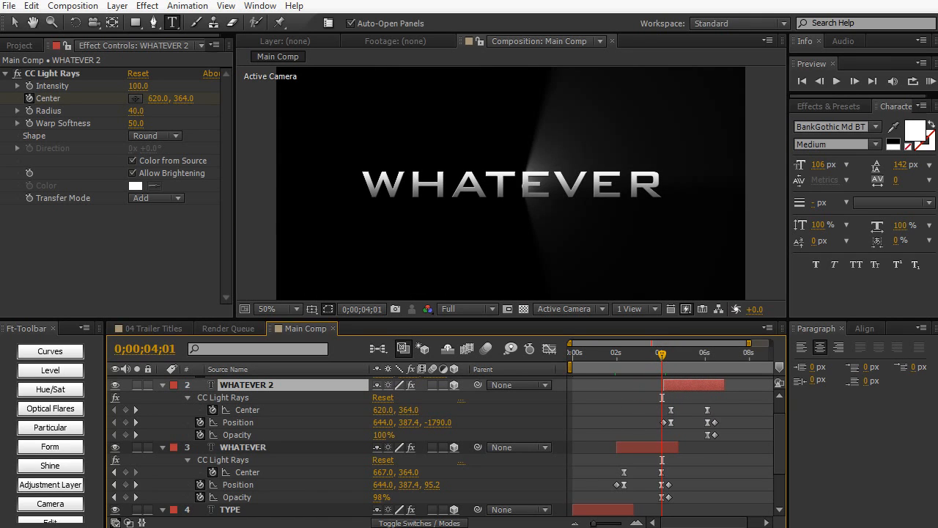
left_click_drag(597, 524, 608, 524)
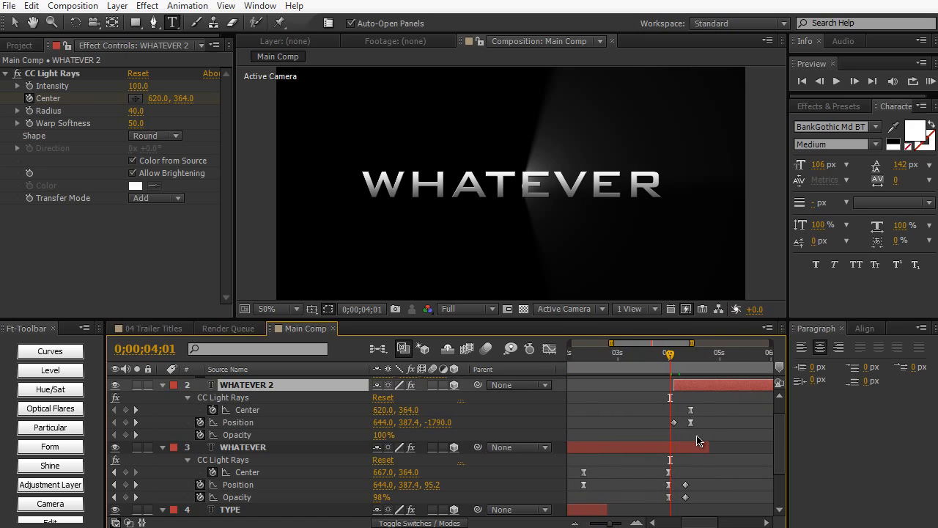
left_click_drag(708, 388, 708, 389)
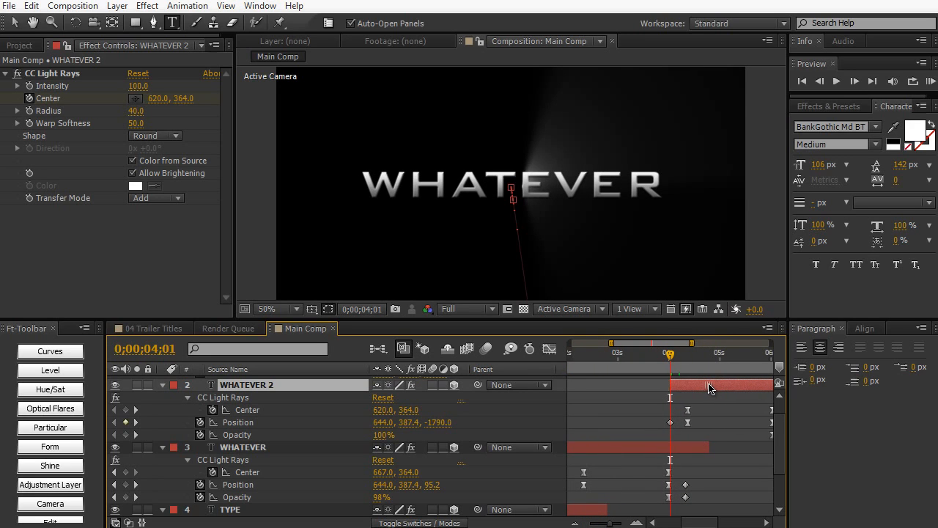
- At 0;00;04;28, replace the WHATEVER 2 layer's text with YOU WANT
left_click_drag(687, 356, 716, 358)
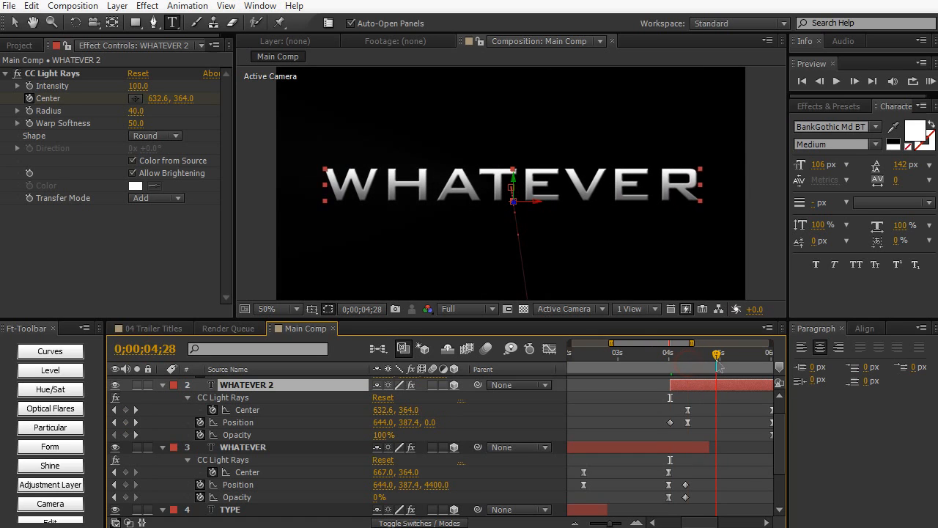
left_click(604, 175)
key("ctrl+a")
type("YOU WAN")
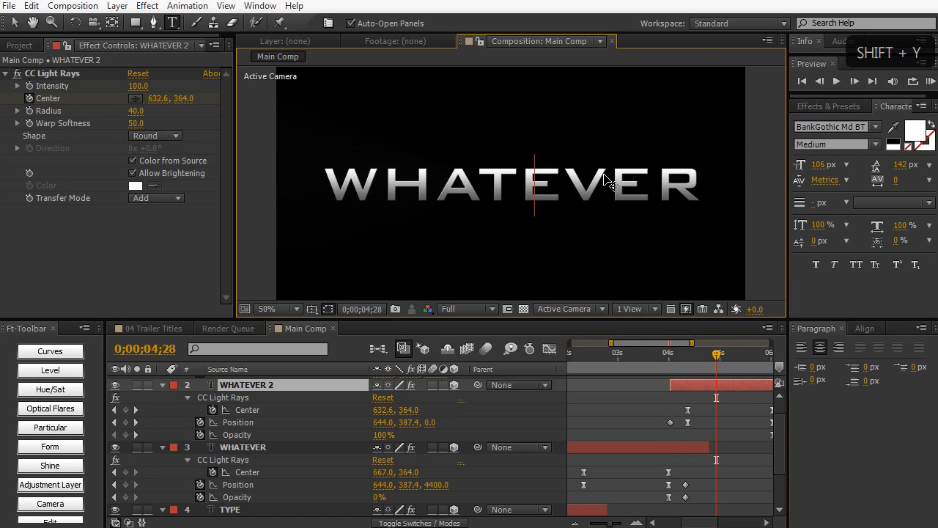
type("T")
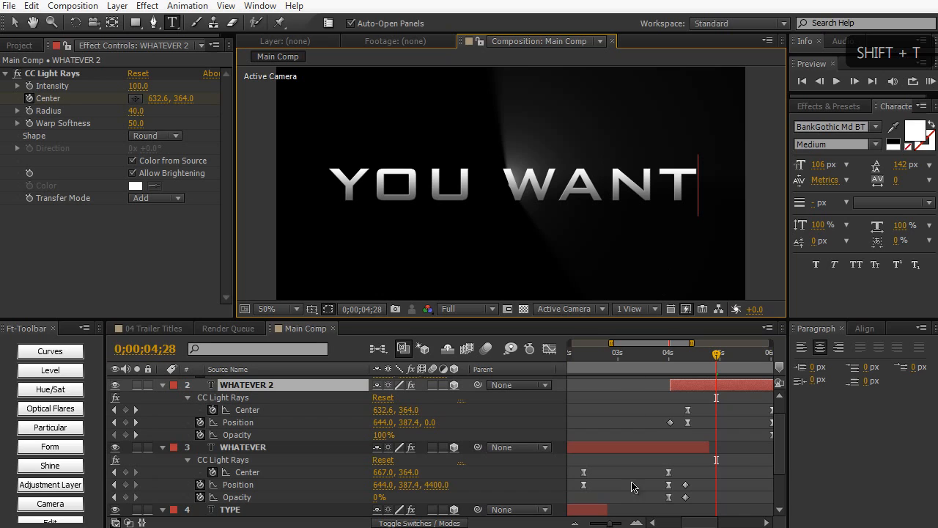
- Move the Camera's Position keyframe at 0;00;09;29 farther back in Z and return to the start of the composition
left_click_drag(609, 522, 600, 523)
left_click_drag(671, 355, 688, 355)
left_click_drag(784, 367, 875, 378)
scroll(656, 441, "up", 1)
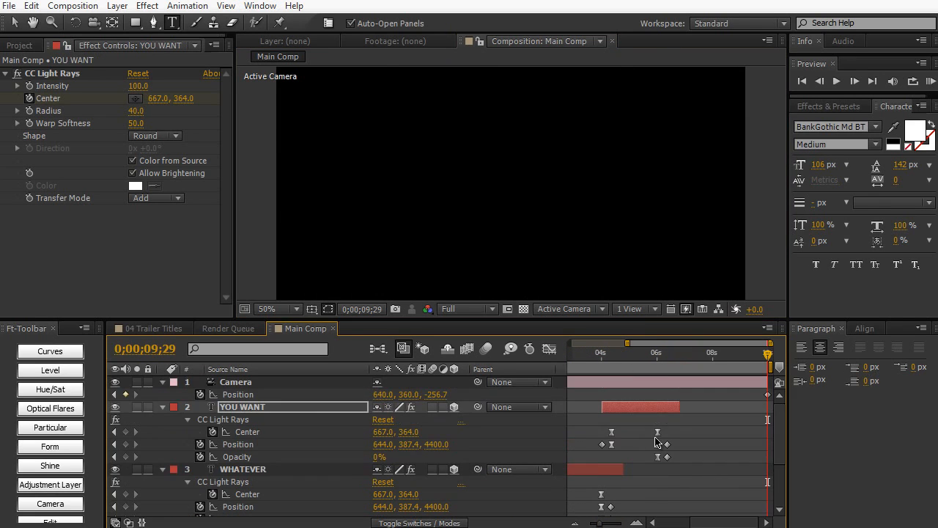
left_click_drag(436, 395, 435, 394)
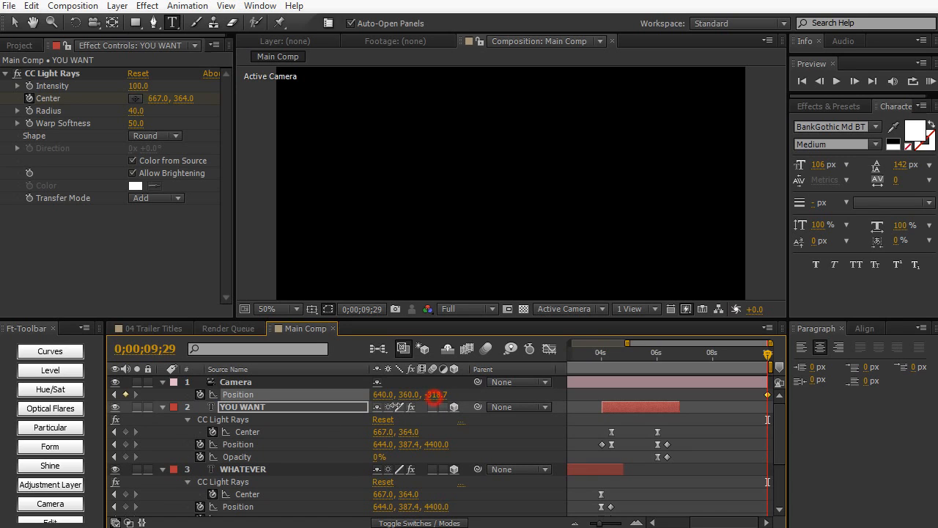
left_click_drag(371, 407, 370, 407)
key("Home")
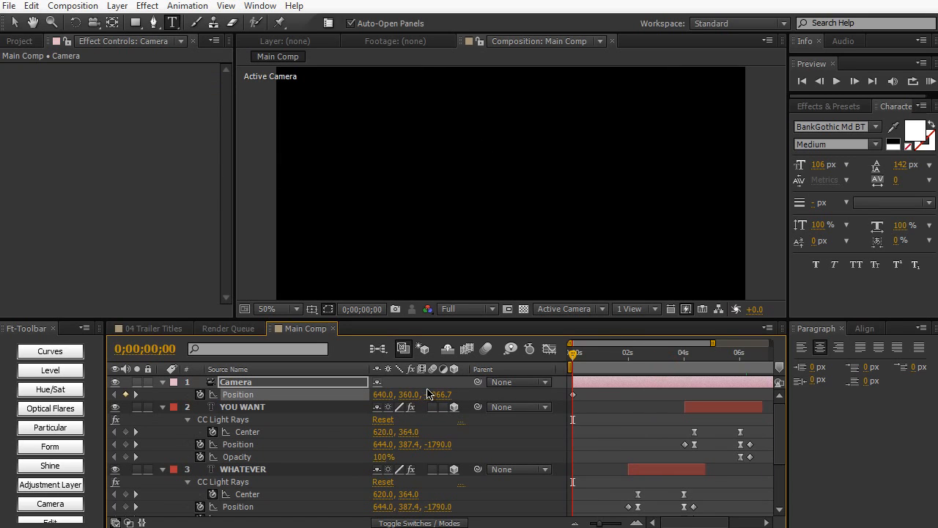
- Set the Camera's starting Position keyframe to a Z value of -1238.7 and preview the animation
left_click_drag(435, 399, 320, 394)
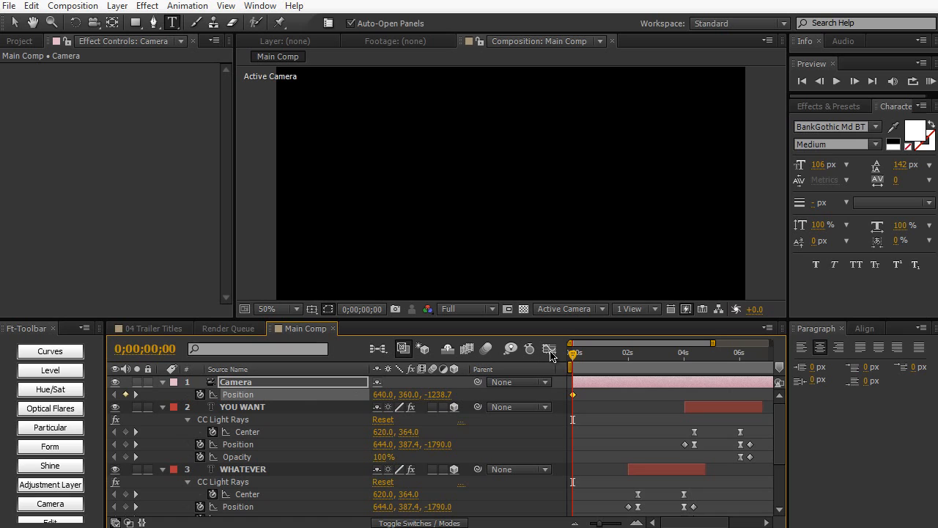
key("KP_0")
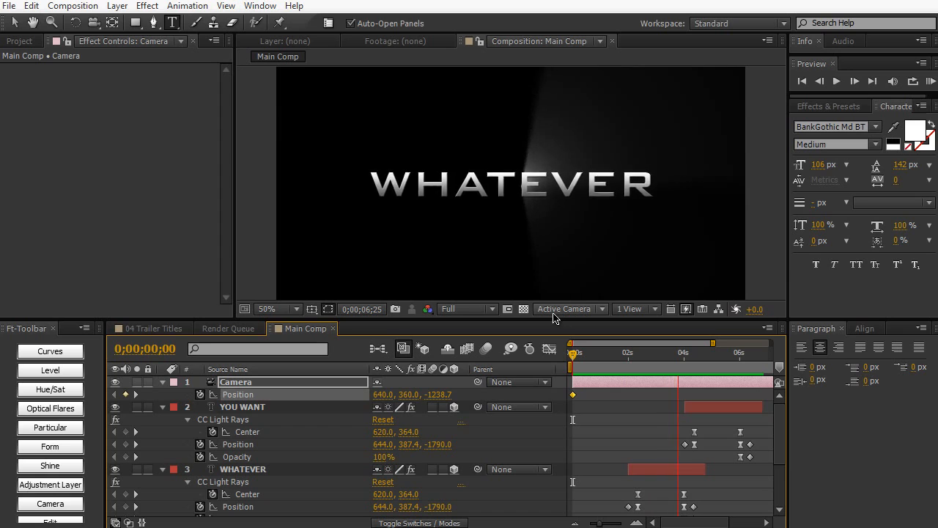
left_click(554, 275)
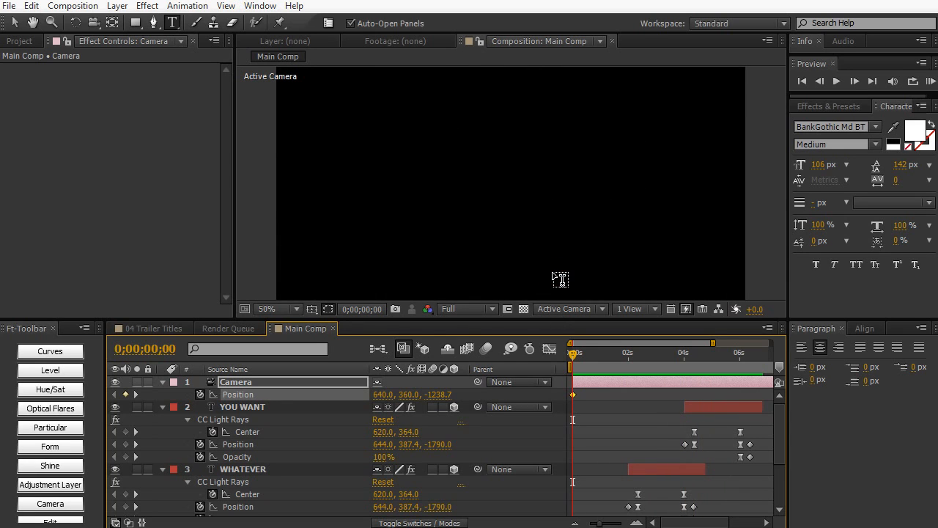
- At 0;00;02;05, enable motion blur for the composition and collapse the properties of all layers
left_click_drag(577, 356, 632, 351)
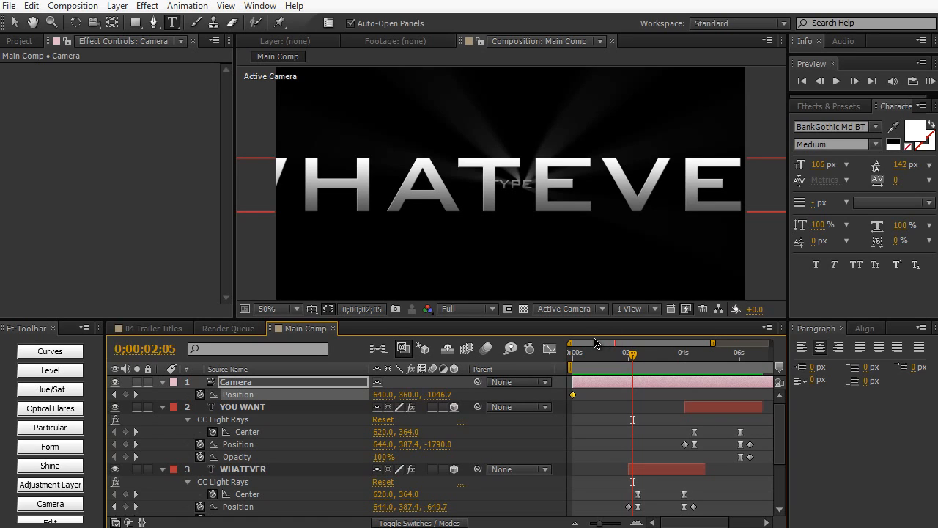
left_click(487, 351)
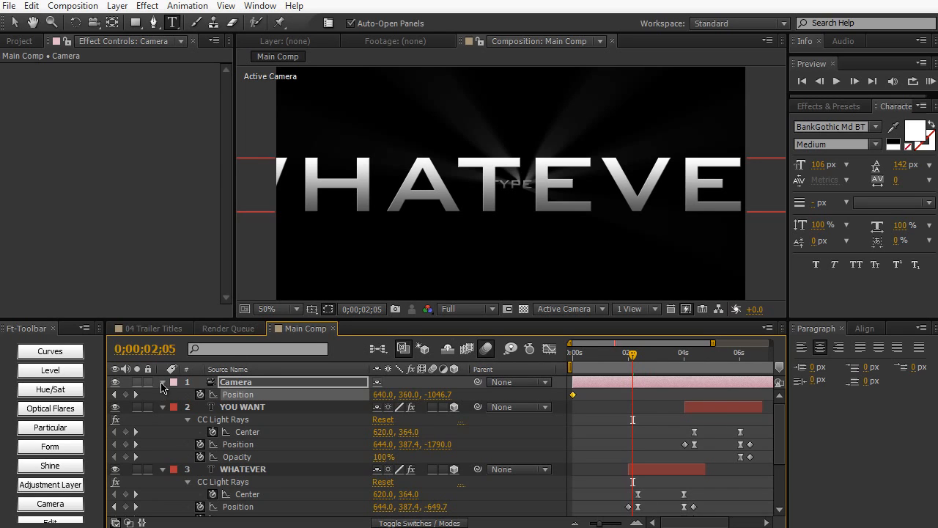
left_click(162, 382)
left_click(162, 394)
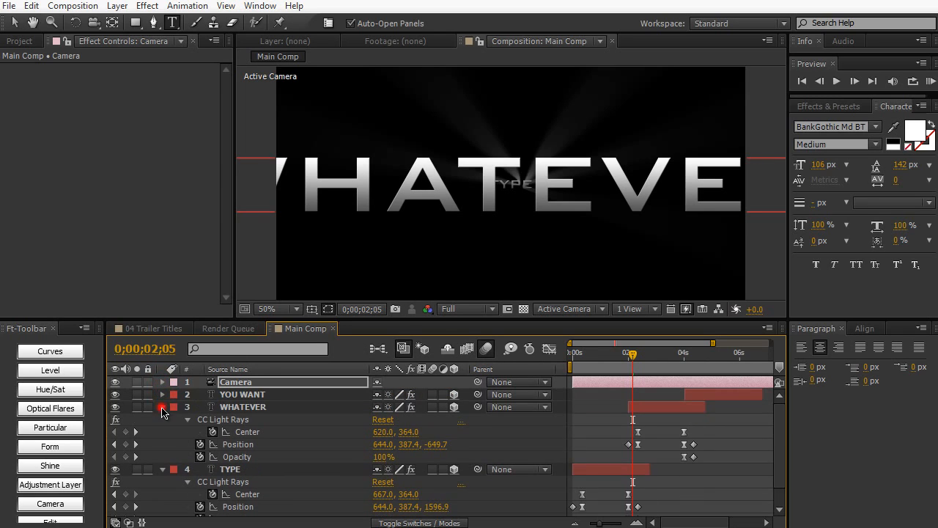
left_click(162, 407)
double_click(162, 419)
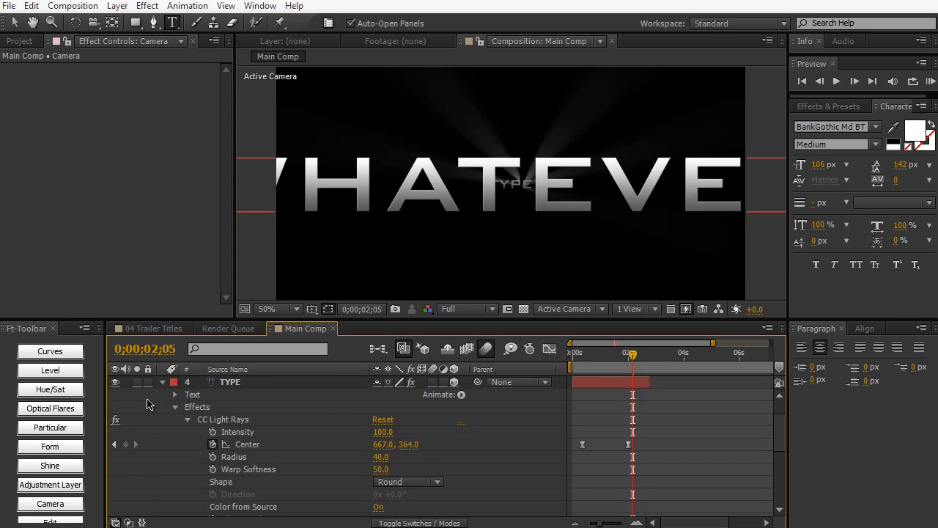
left_click(162, 381)
- Enable motion blur on the YOU WANT, WHATEVER and TYPE layers and check the WHATEVER entrance up to 0;00;03;06
left_click(325, 396)
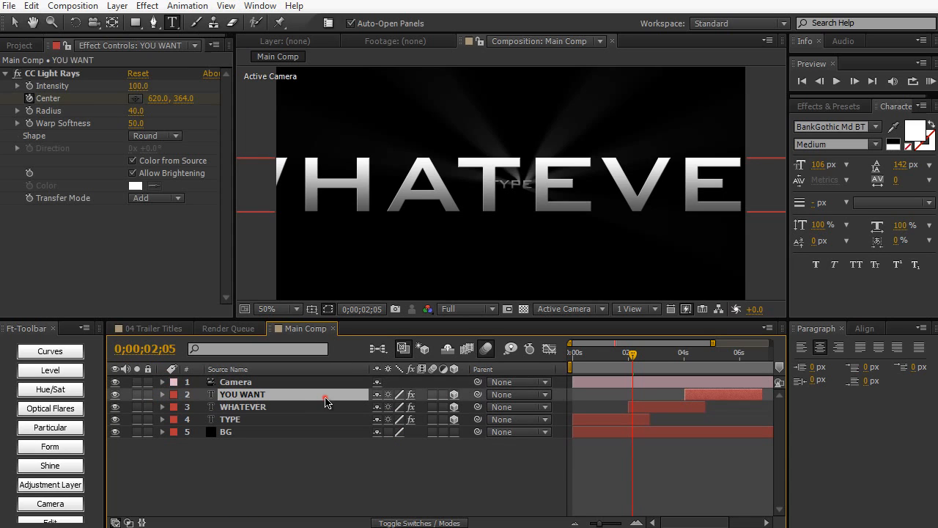
left_click(317, 418, "shift")
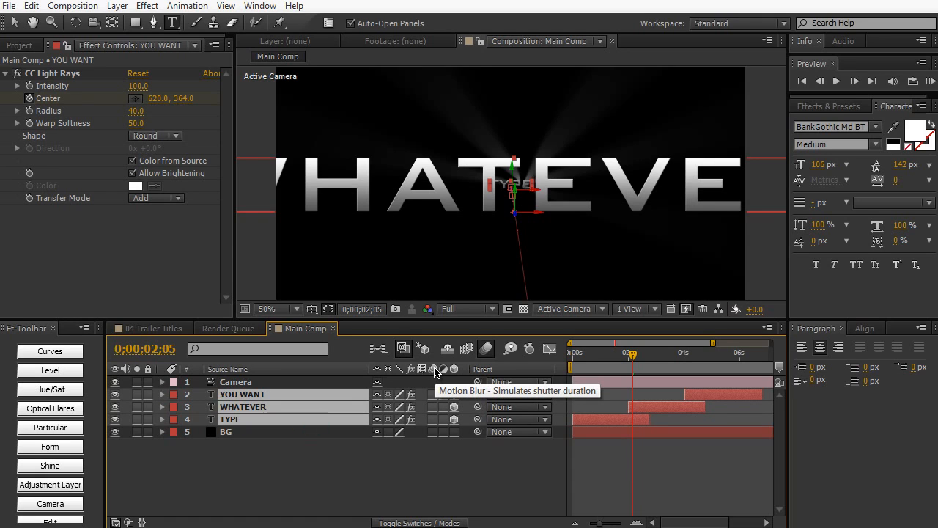
left_click(432, 394)
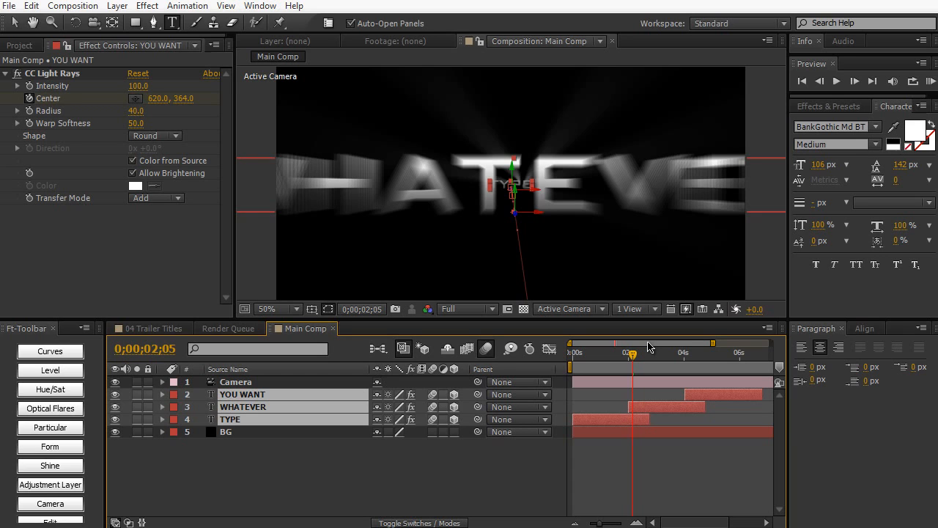
mouse_move(629, 354)
left_mouse_down()
mouse_move(608, 364)
mouse_move(641, 357)
left_mouse_up()
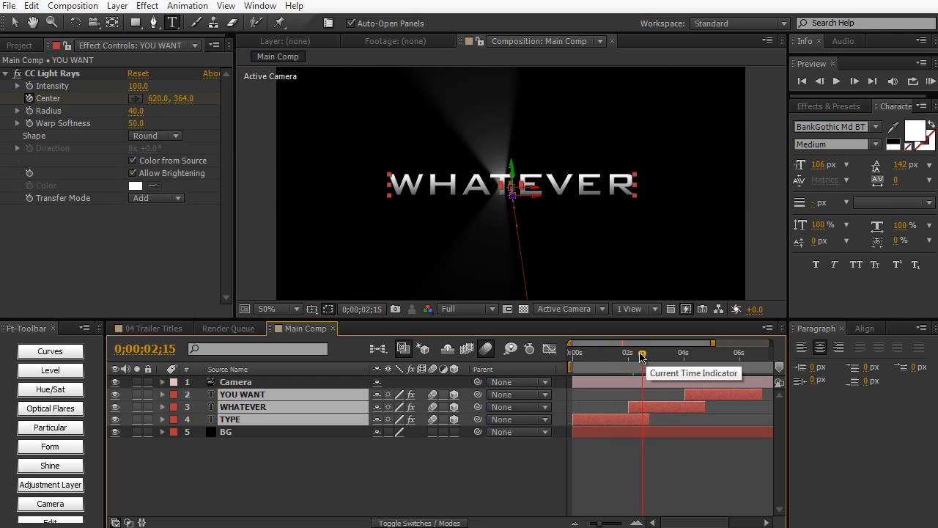
left_click(634, 357)
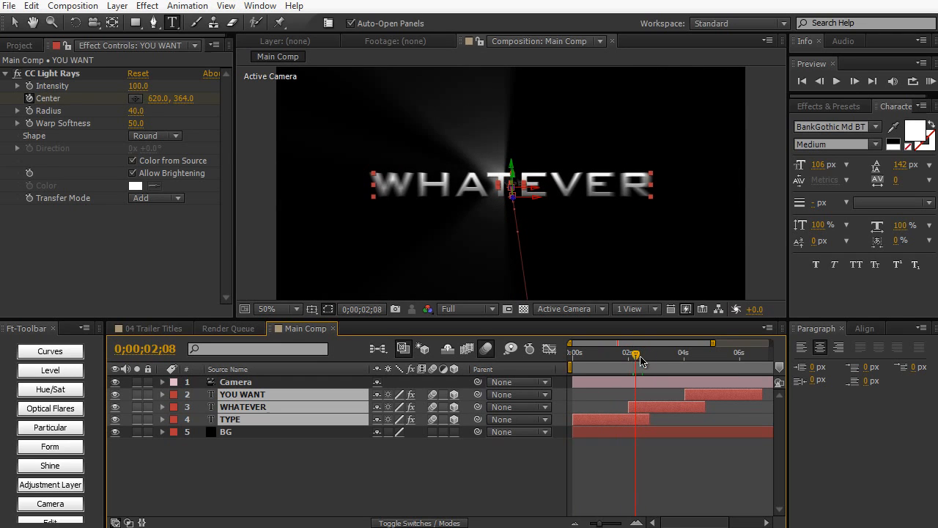
left_click_drag(641, 355, 664, 355)
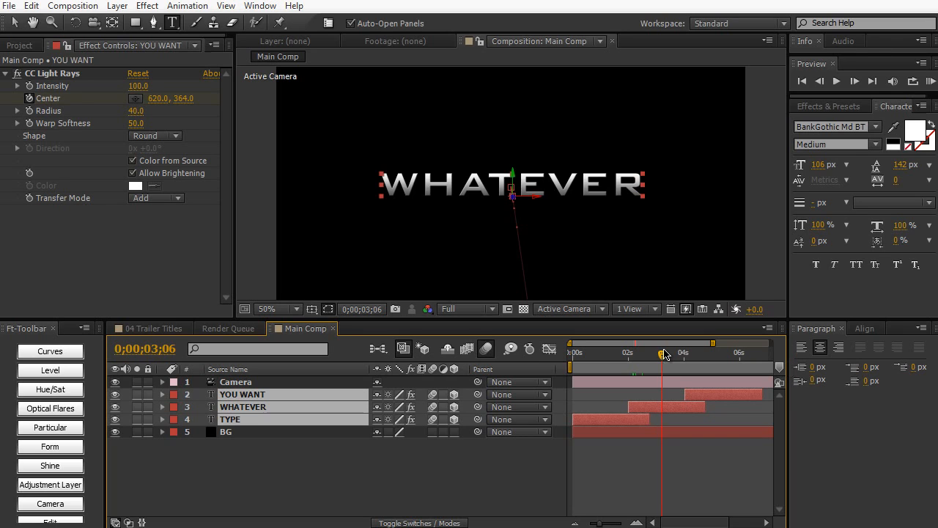
- Look at the finished 04 Trailer Titles composition, return to Main Comp and fit its frame to the viewer
left_click(165, 329)
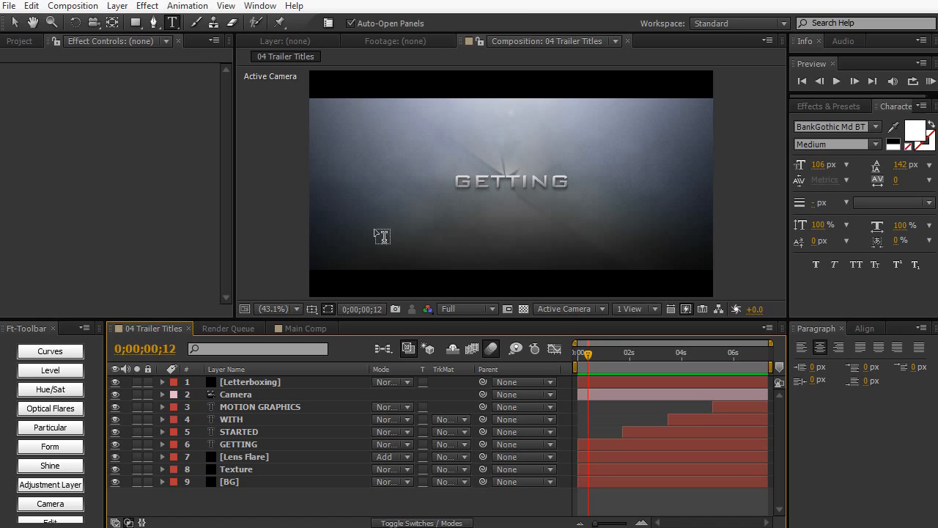
left_click(306, 329)
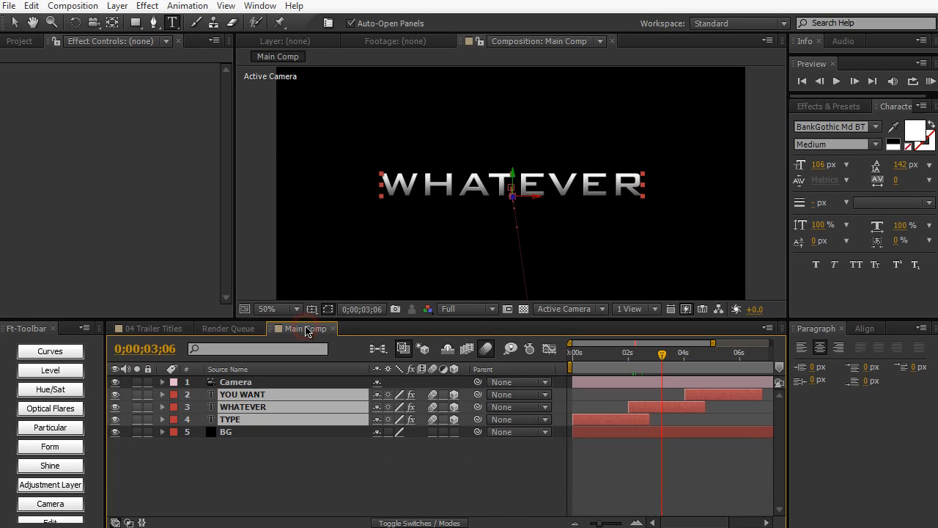
left_click(296, 308)
left_click(299, 322)
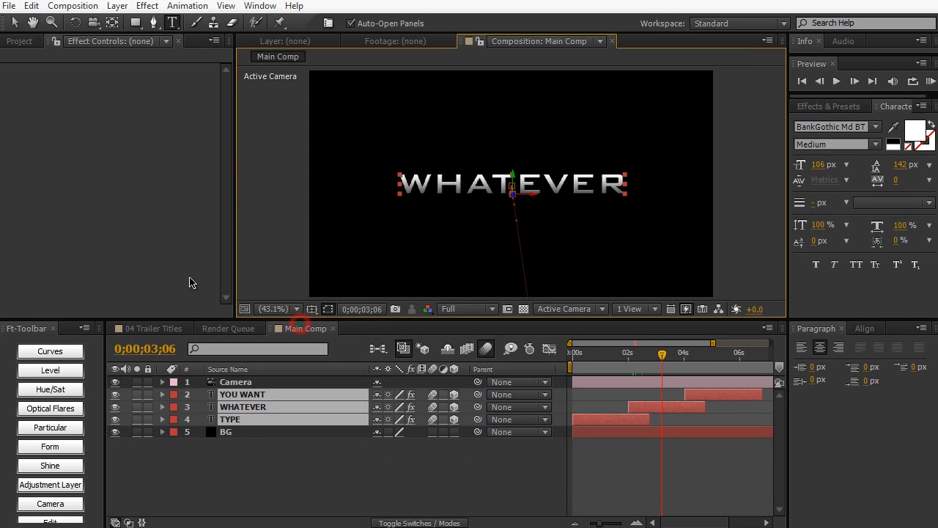
- Create a black 1280 x 720 px solid named Fractal Texture
key("ctrl+y")
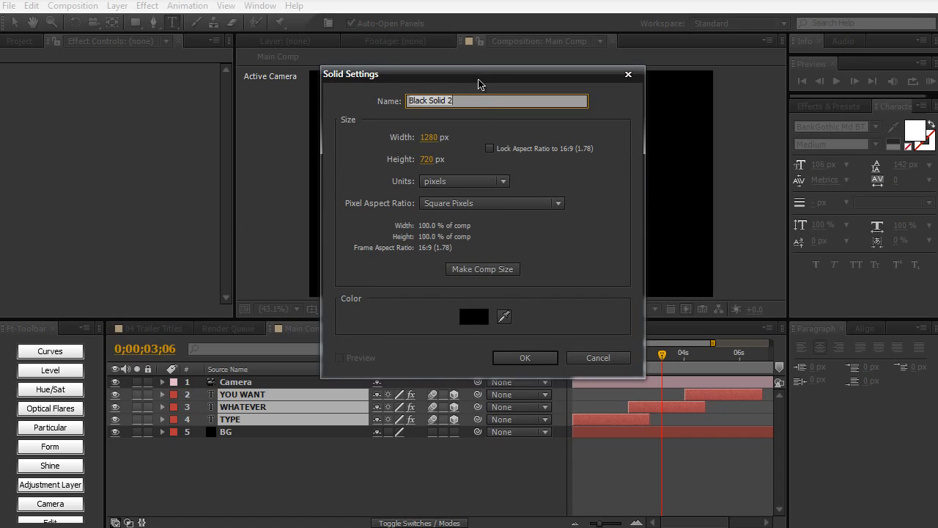
left_click_drag(480, 76, 480, 105)
type("Fr")
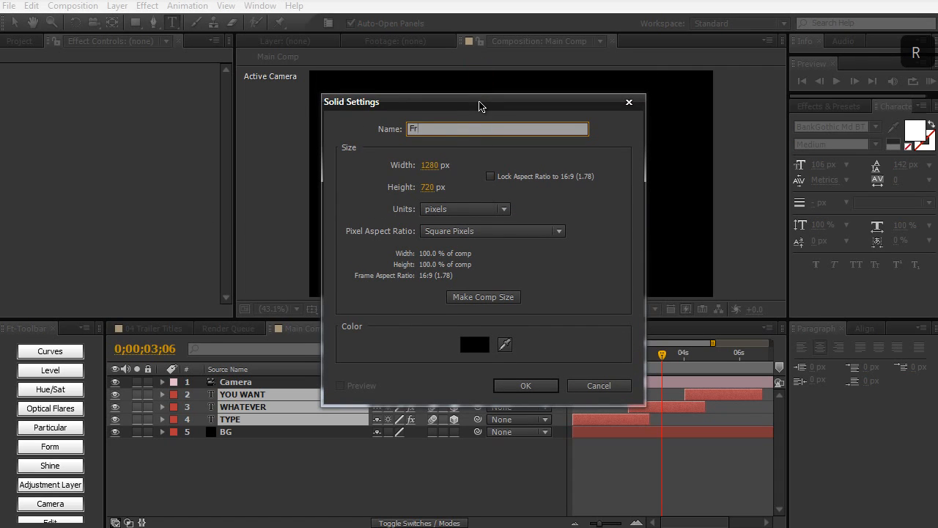
type("actal Texture")
key("Return")
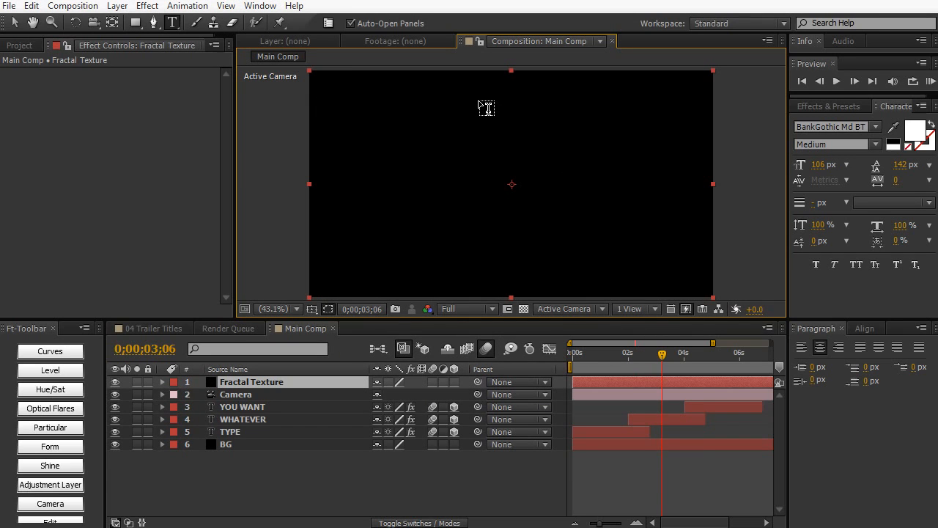
- Find the Fractal Noise effect and apply it to the Fractal Texture layer
left_click(815, 107)
left_click(847, 122)
type("fractal")
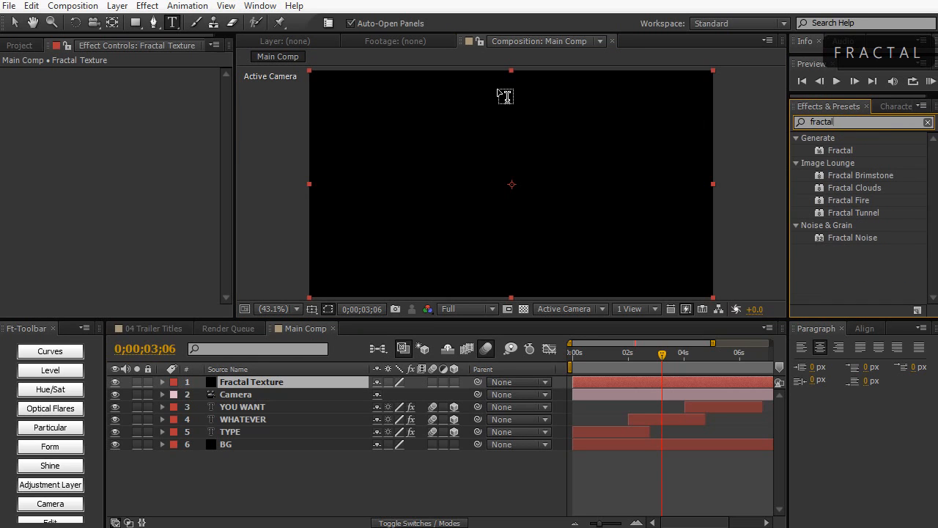
left_click_drag(850, 237, 451, 258)
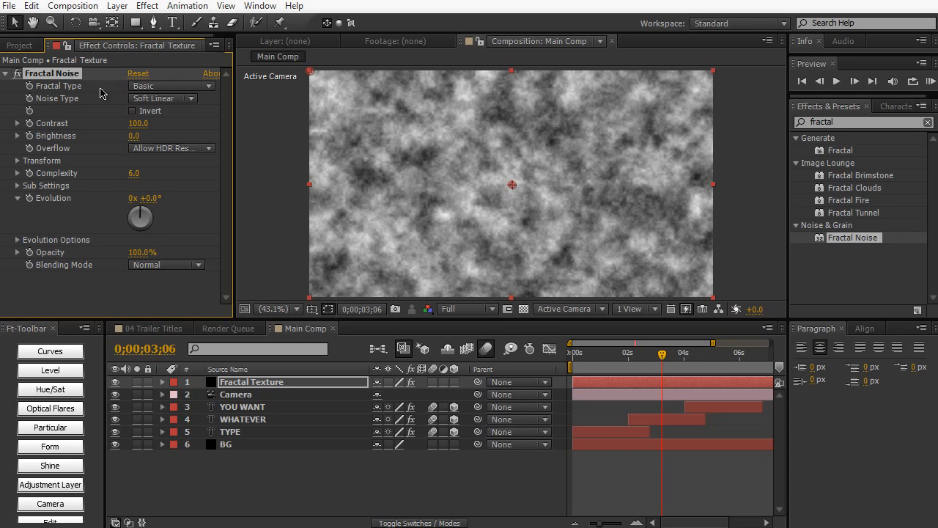
- Set the Fractal Noise type to Dynamic, Contrast to 20 and Brightness to -47
left_click(196, 89)
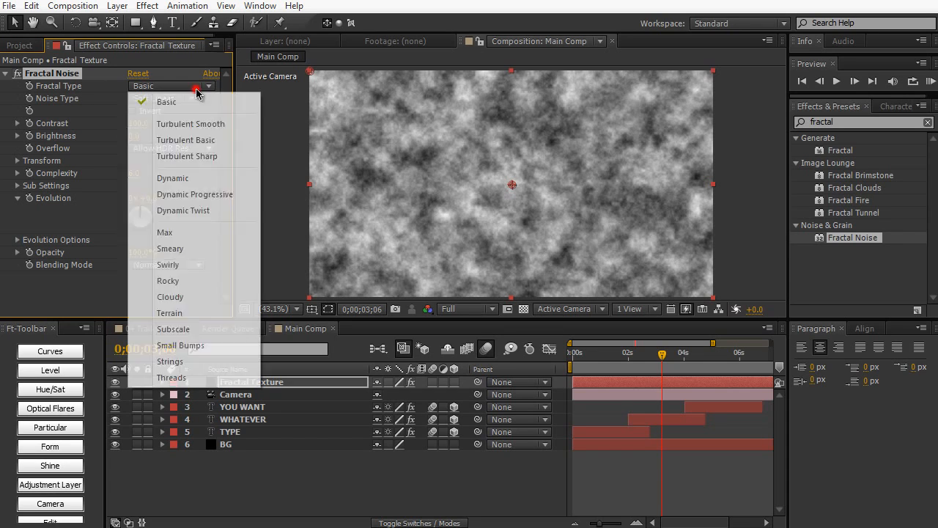
left_click(173, 178)
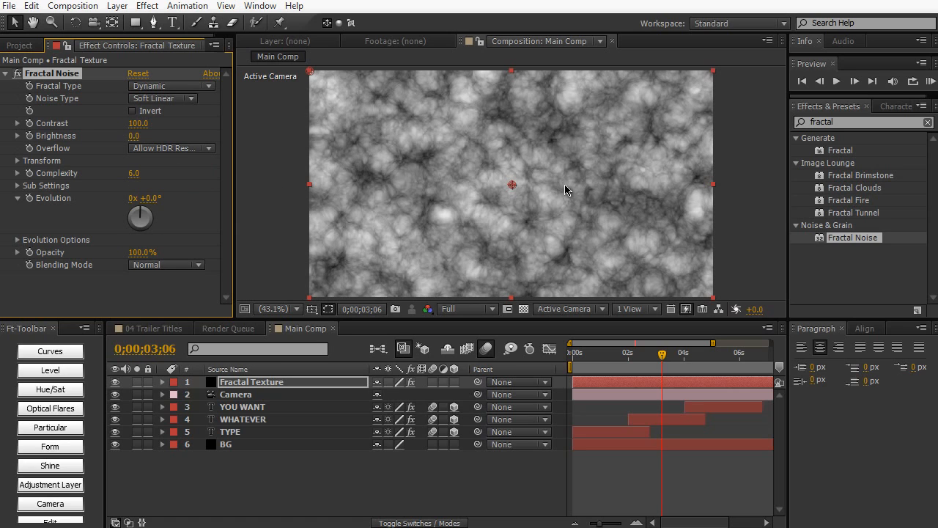
left_click(139, 123)
type("20")
key("KP_Enter")
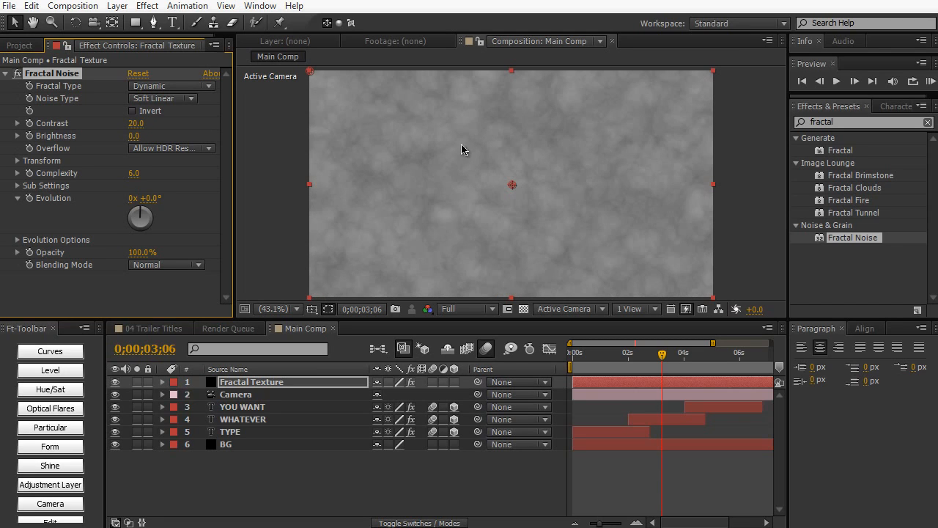
left_click_drag(135, 136, 105, 139)
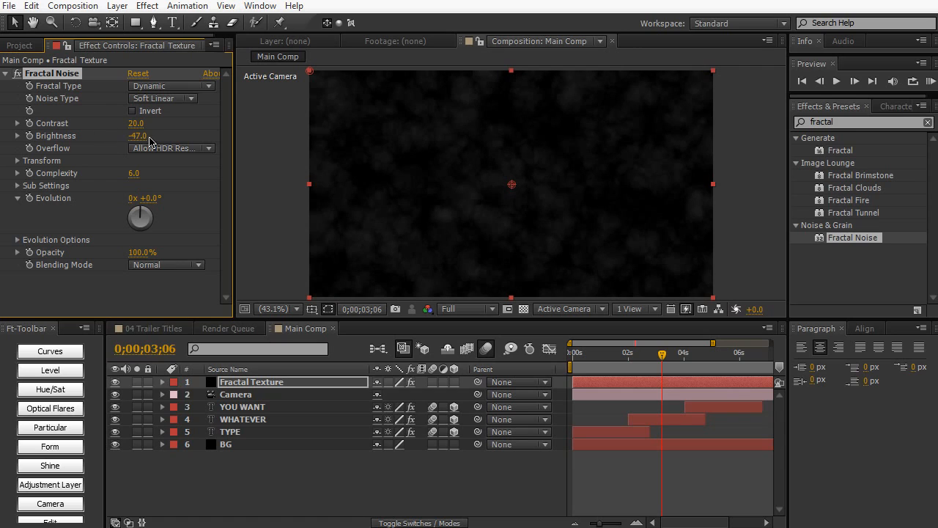
- Set the Fractal Noise Complexity to 8 and its Scale to 152, and check the texture at 0;00;02;11
left_click(135, 172)
type("8")
key("KP_Enter")
left_click(17, 160)
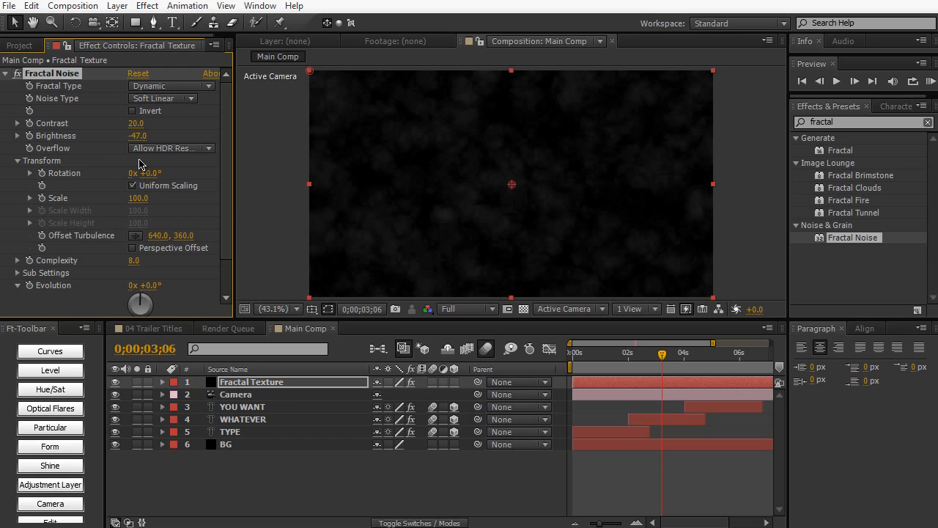
mouse_move(136, 198)
left_mouse_down()
mouse_move(167, 200)
mouse_move(142, 199)
left_mouse_up()
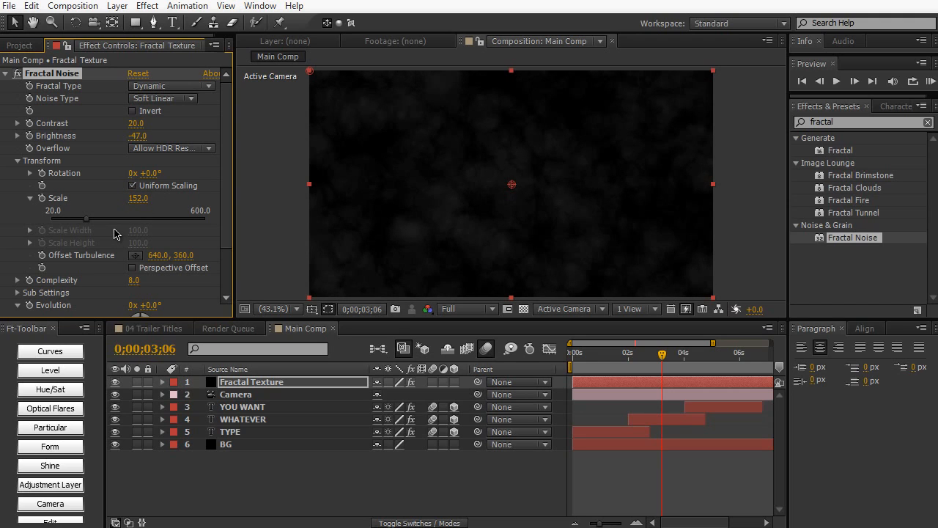
left_click_drag(623, 366, 572, 367)
left_click(639, 364)
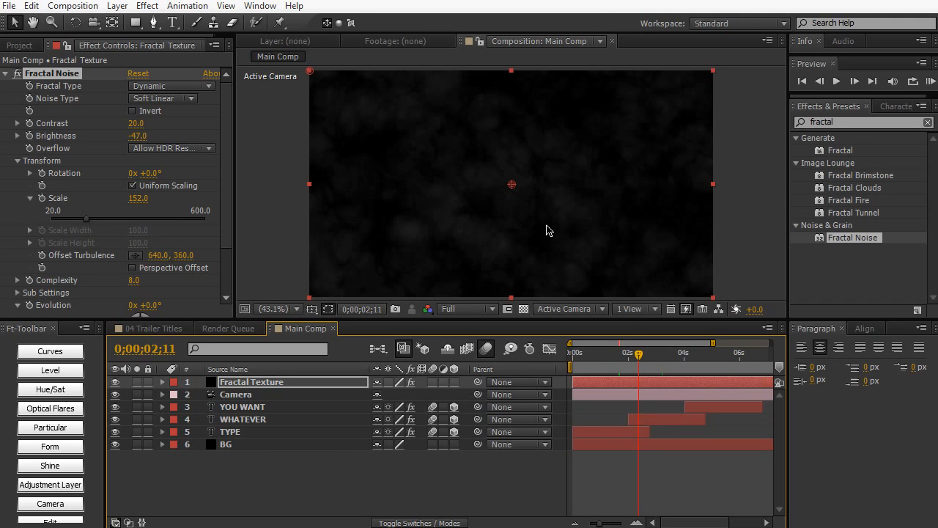
- Animate the Fractal Noise Evolution with the expression time*80 and check the motion up to 0;00;04;29
left_click_drag(225, 233, 226, 259)
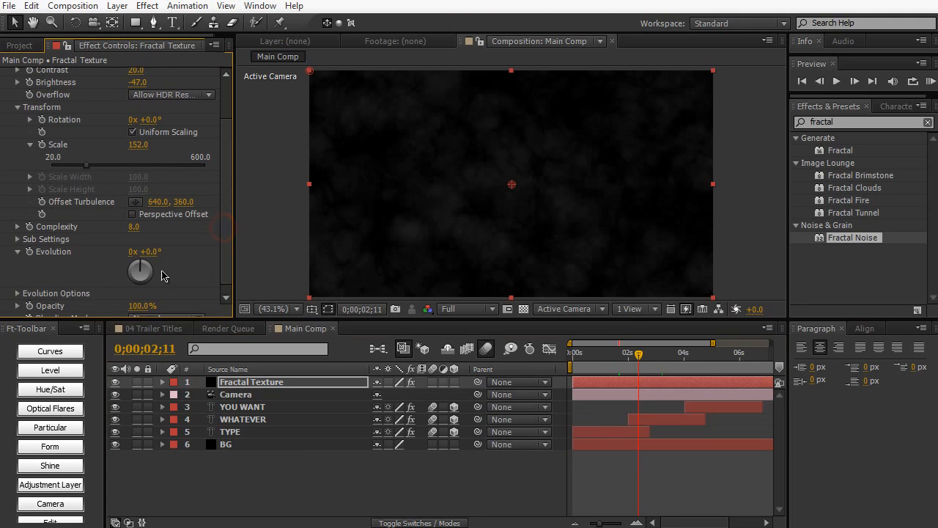
left_click_drag(149, 251, 192, 293)
left_click(29, 254, "alt")
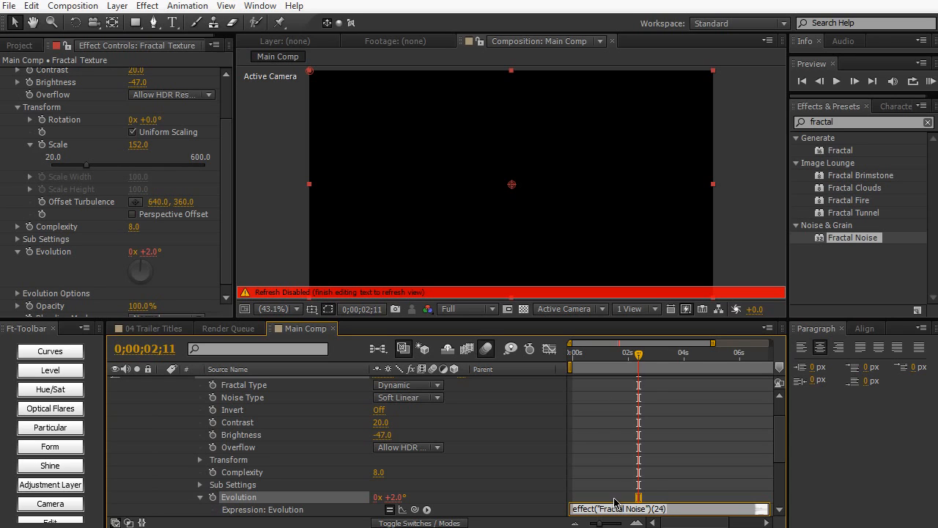
type("time*80")
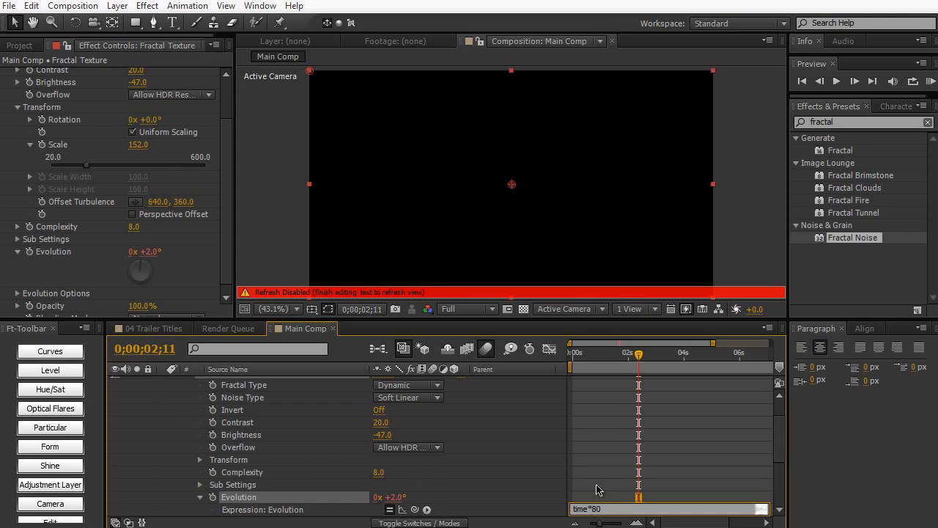
left_click(735, 171)
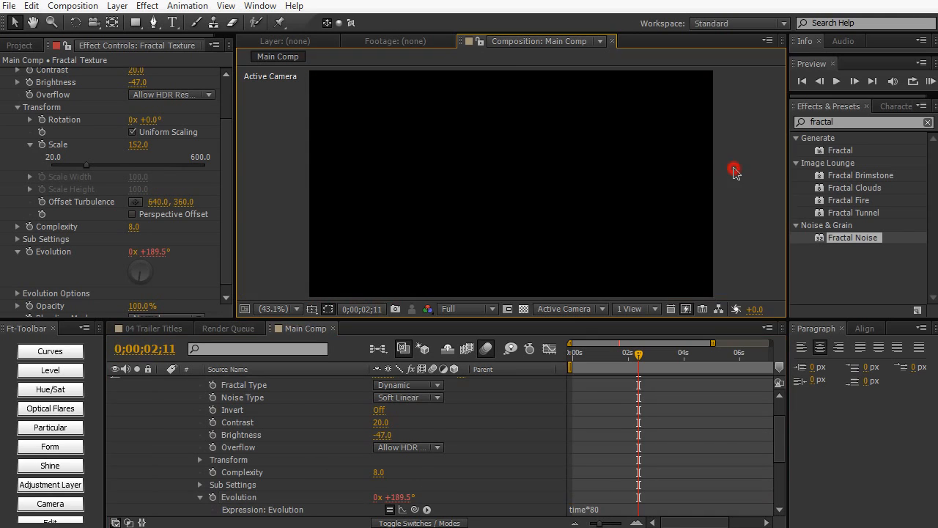
left_click_drag(628, 353, 711, 355)
- Collapse the Fractal Texture layer's properties and move the layer between TYPE and BG in the stack
scroll(159, 384, "up", 2)
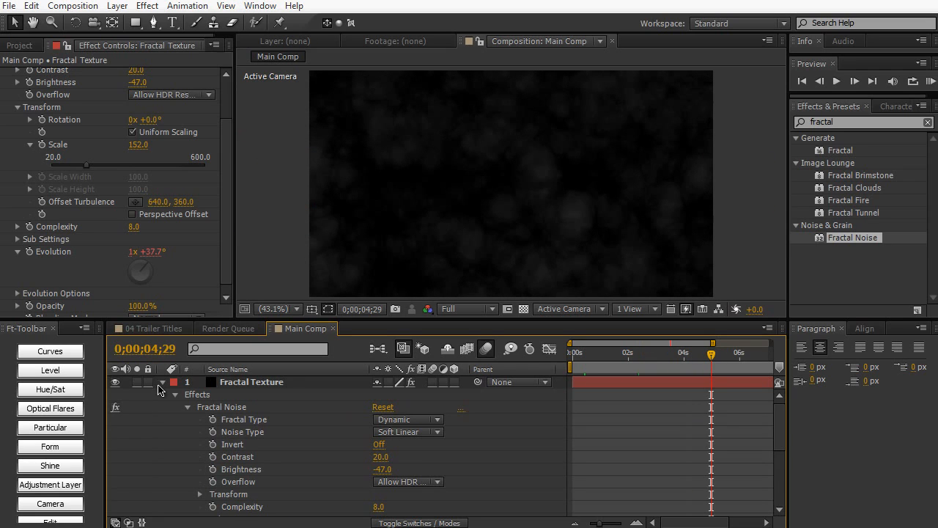
left_click(162, 382)
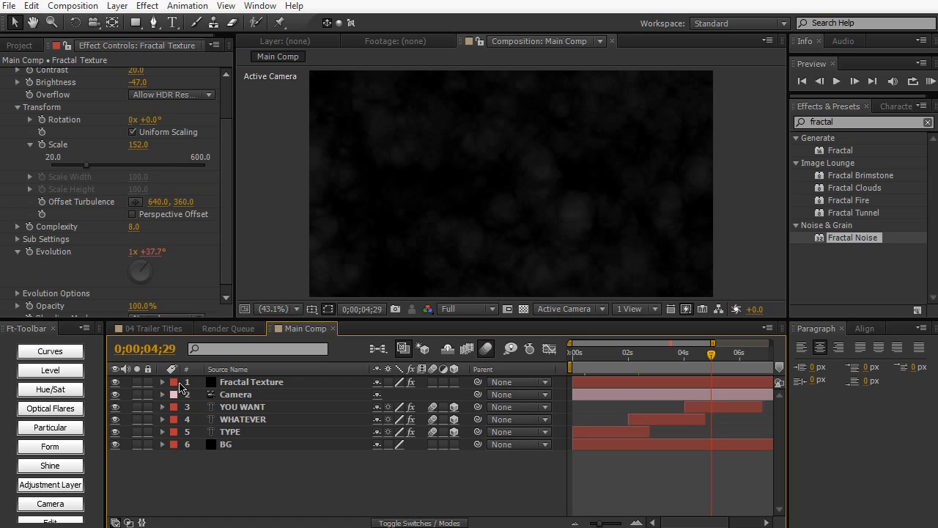
left_click_drag(240, 382, 241, 444)
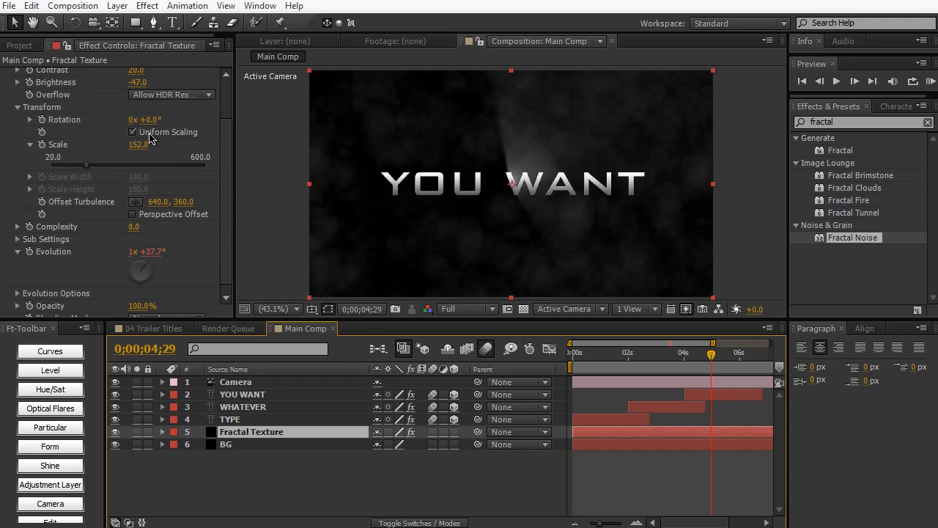
- Draw an elliptical mask around the YOU WANT text on the Fractal Texture layer, keeping only one mask
left_click_drag(134, 22, 184, 62)
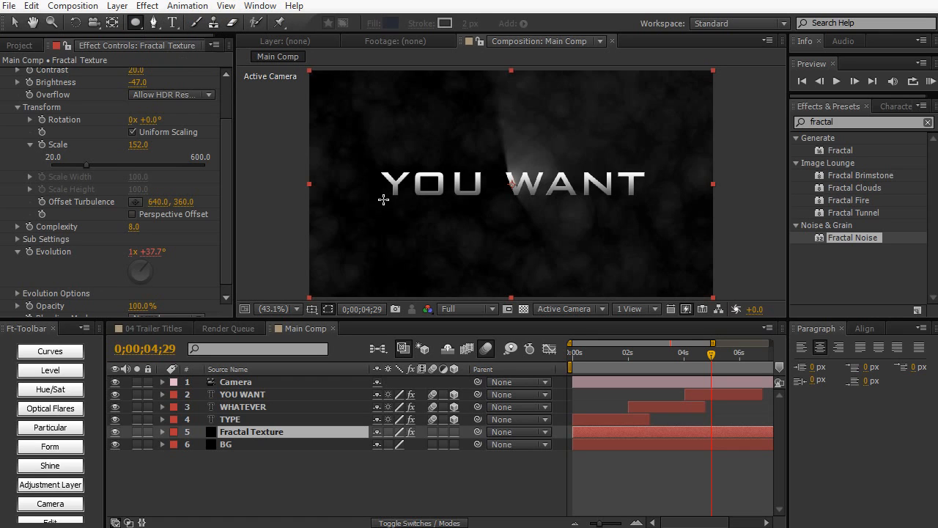
left_click_drag(360, 148, 659, 221)
left_click(659, 222)
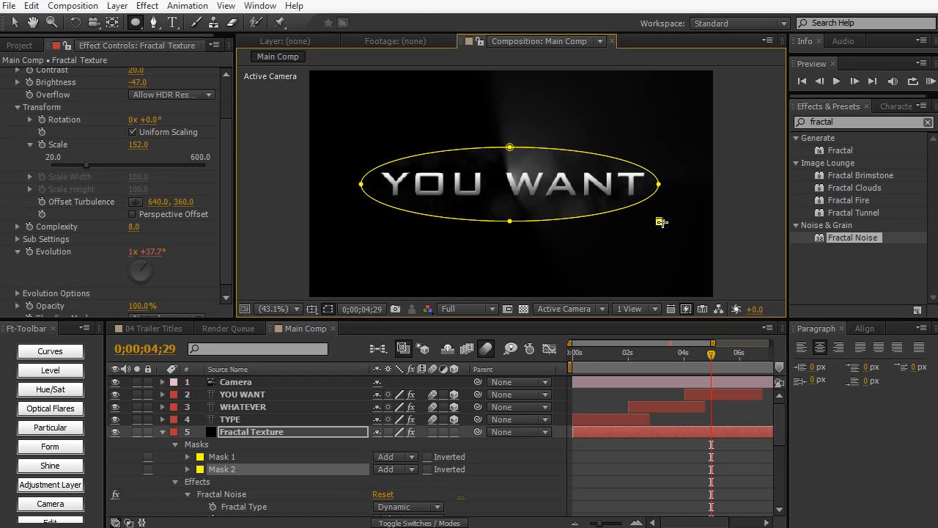
key("ctrl+z")
- Set Mask 1's feather to 108 pixels and its expansion to 133 pixels on Fractal Texture, and deselect the layer
key("f")
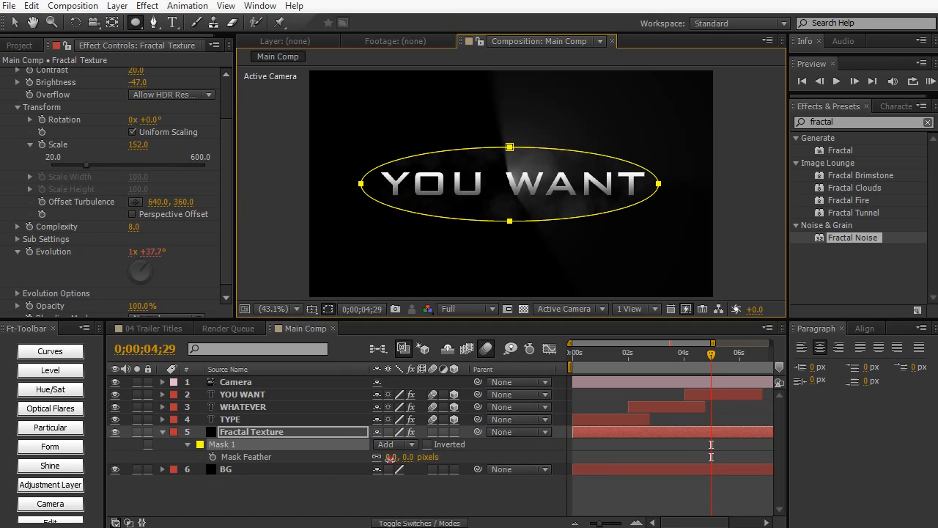
left_click_drag(391, 457, 468, 458)
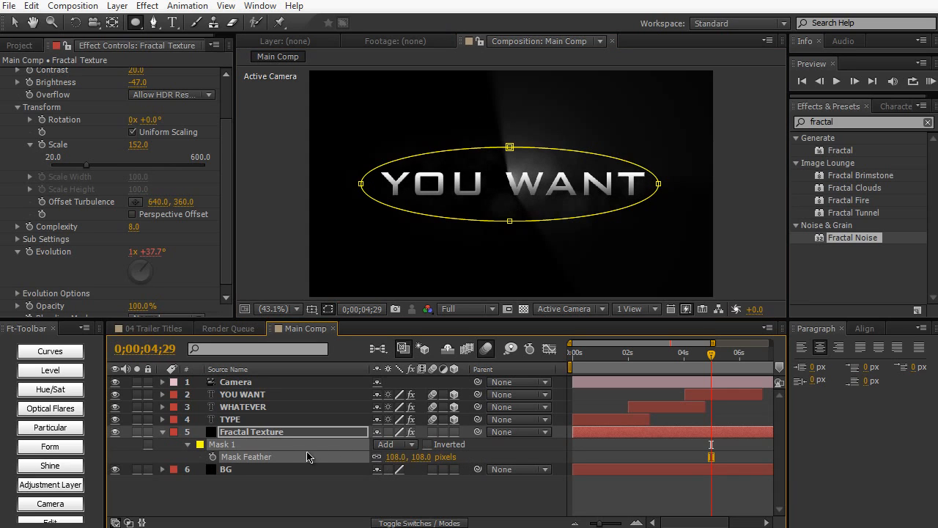
key("m")
key("m")
key("m")
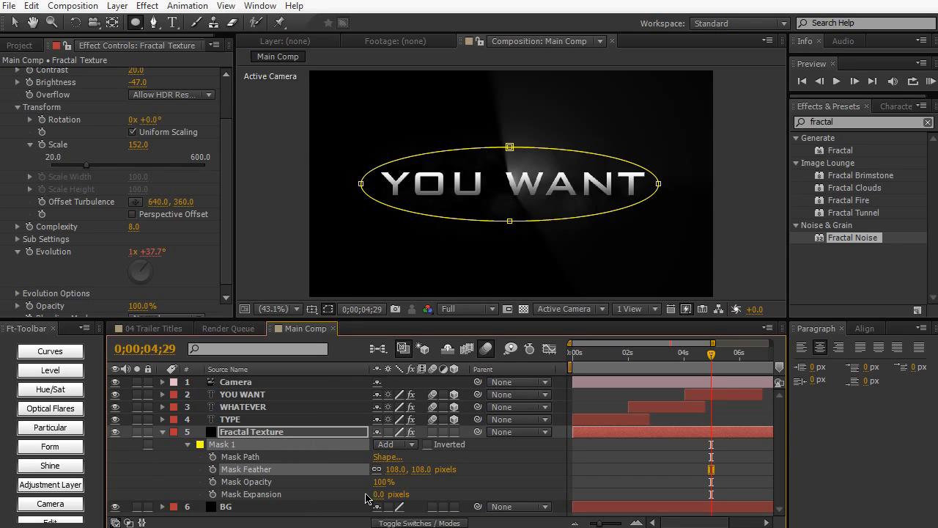
left_click_drag(377, 494, 544, 462)
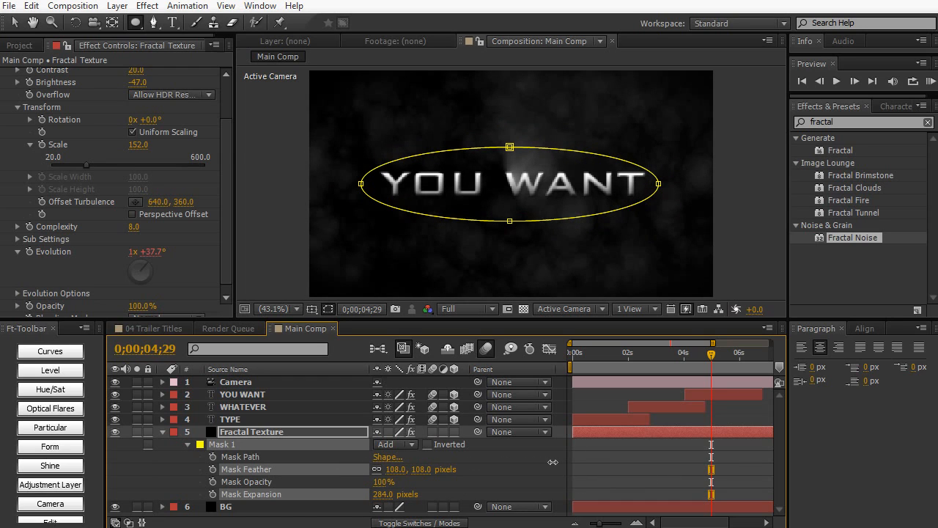
left_click_drag(521, 462, 451, 471)
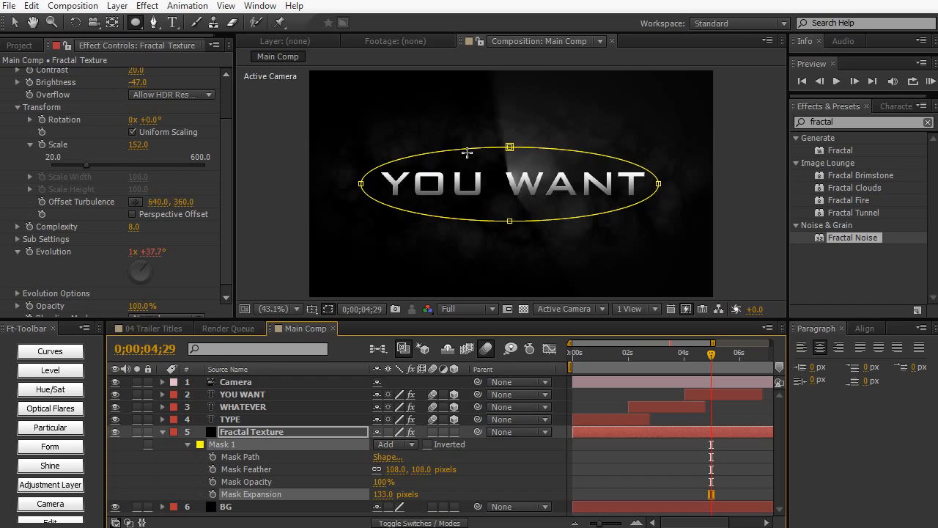
left_click(15, 22)
left_click(266, 142)
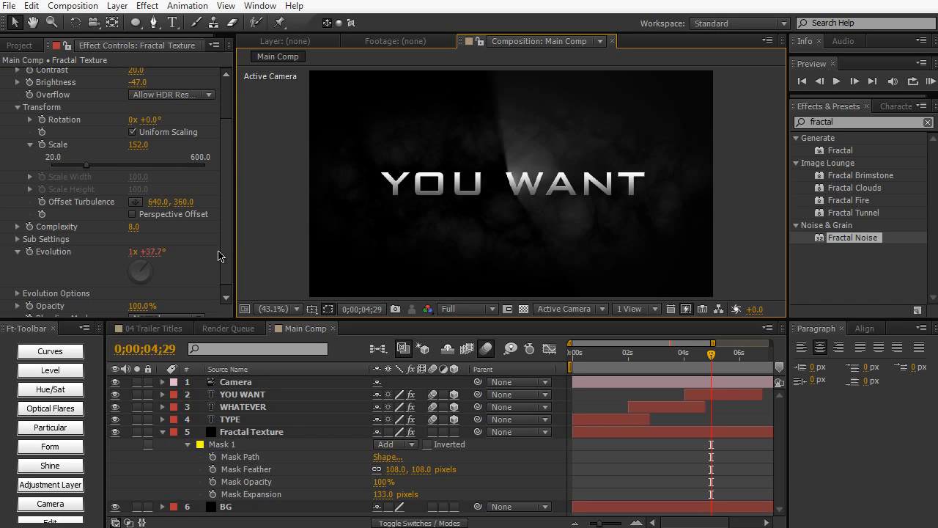
- Set the Fractal Noise Brightness to -50 on the Fractal Texture layer
left_click(220, 253)
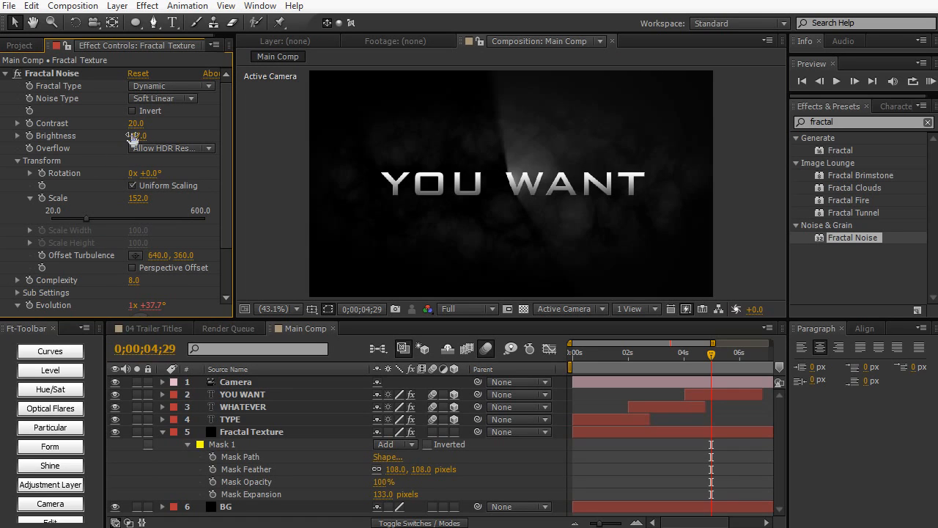
left_click(134, 134)
type("-50")
key("KP_Enter")
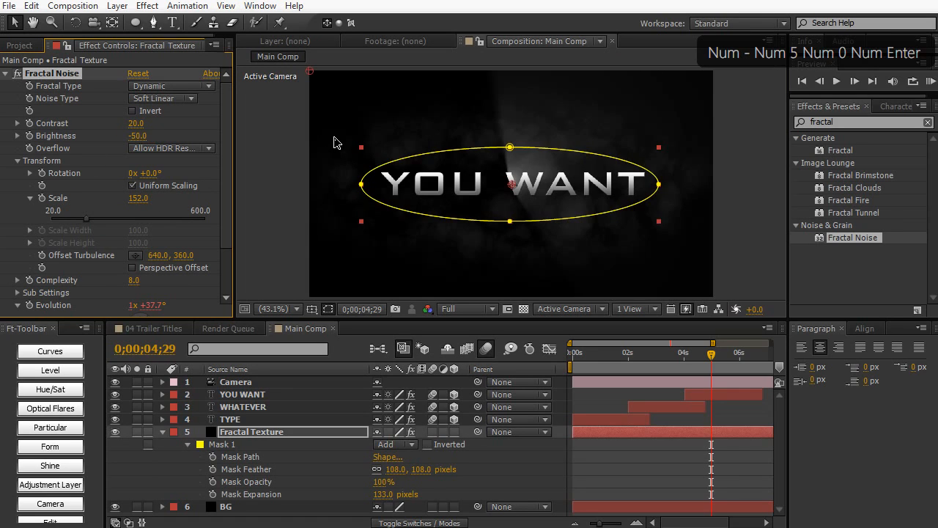
left_click(291, 206)
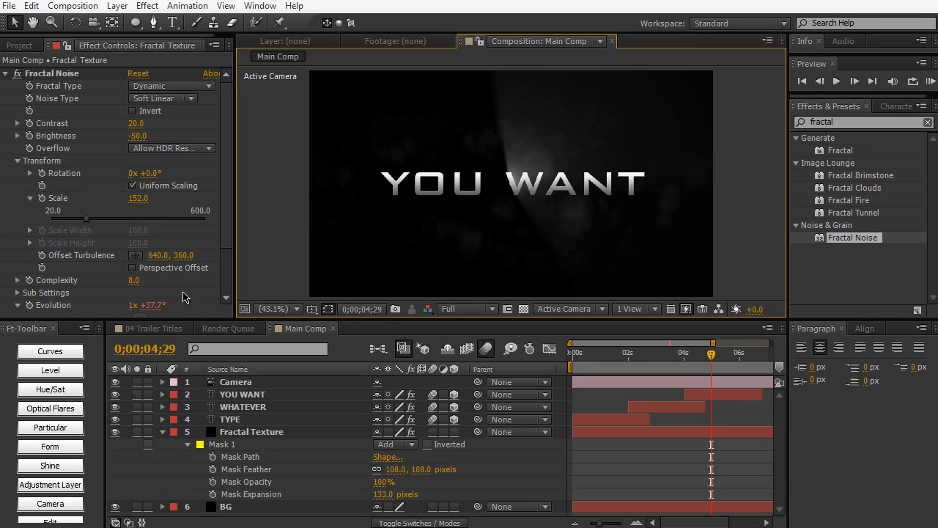
- Look at the 04 Trailer Titles comp for reference, return to Main Comp and collapse the Fractal Texture layer
left_click(170, 329)
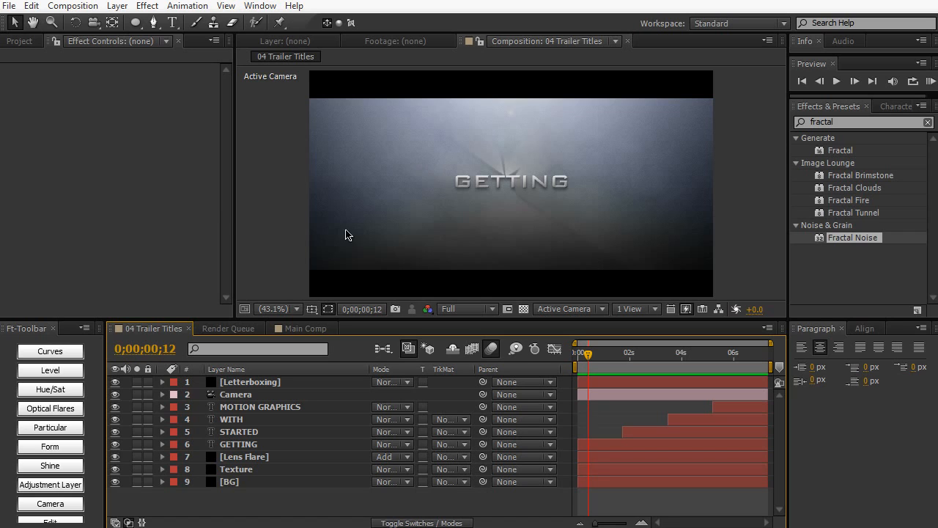
left_click(310, 329)
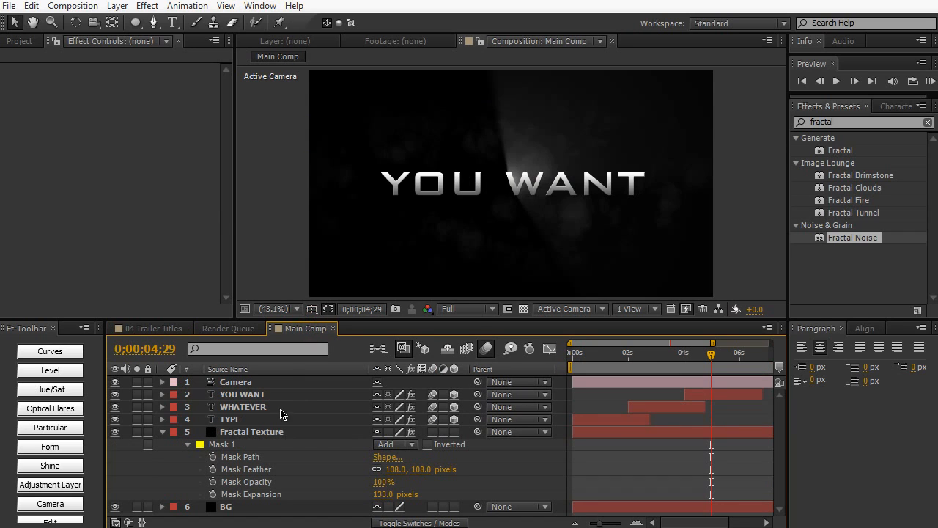
left_click(163, 431)
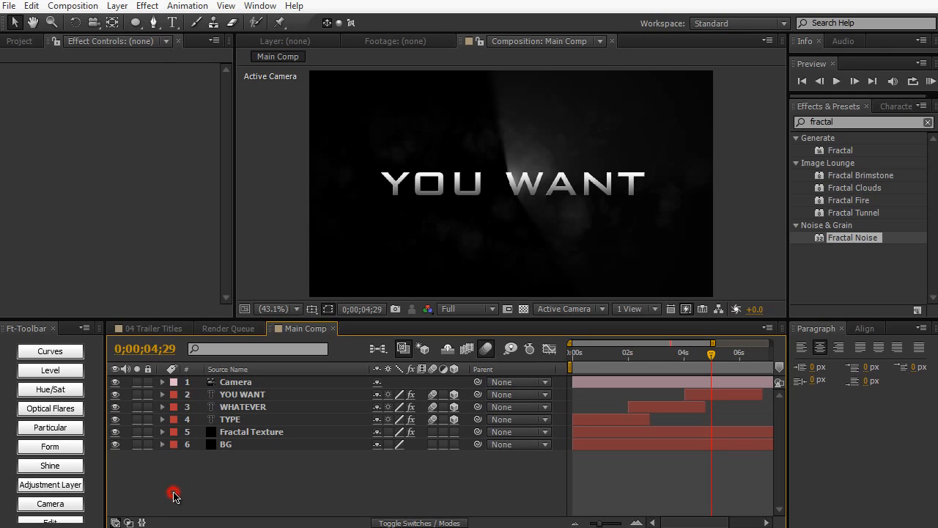
- Create a black 1280 x 720 solid layer named Lens Flare in Main Comp
key("ctrl+y")
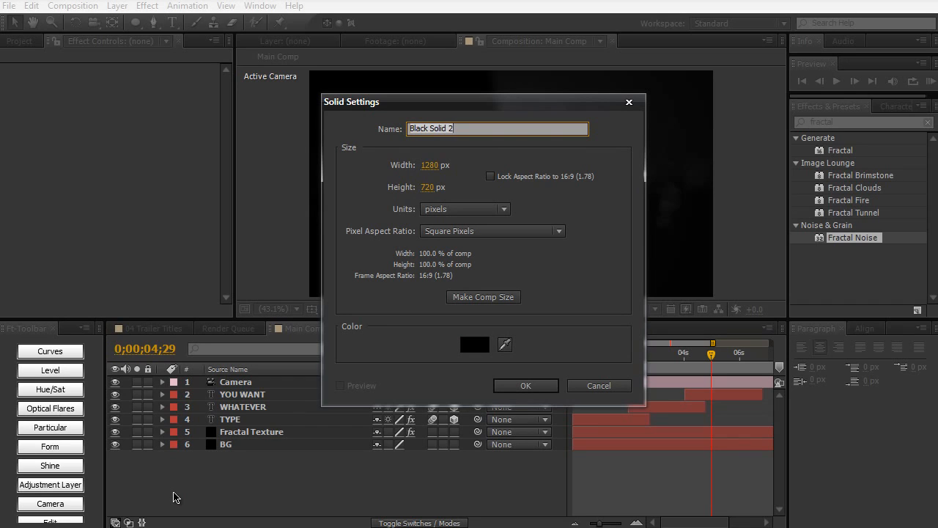
type("Lens Flare")
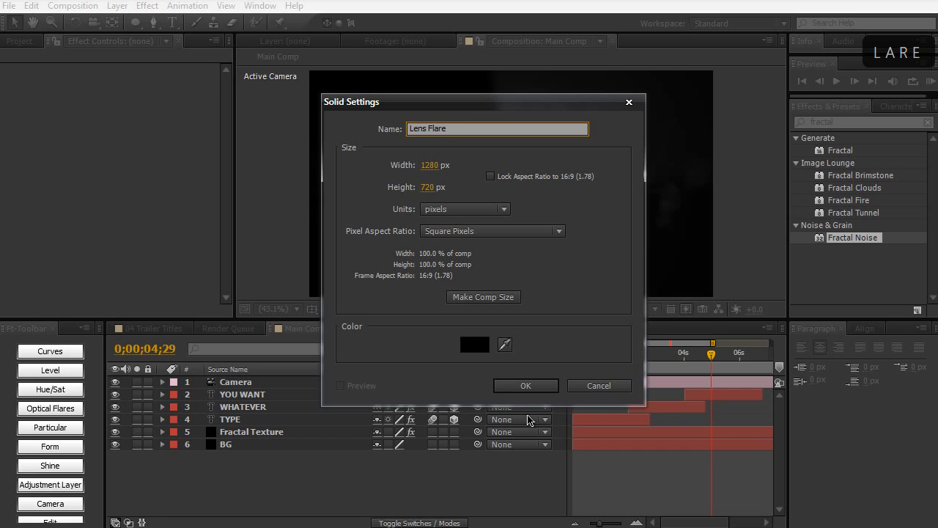
left_click(484, 346)
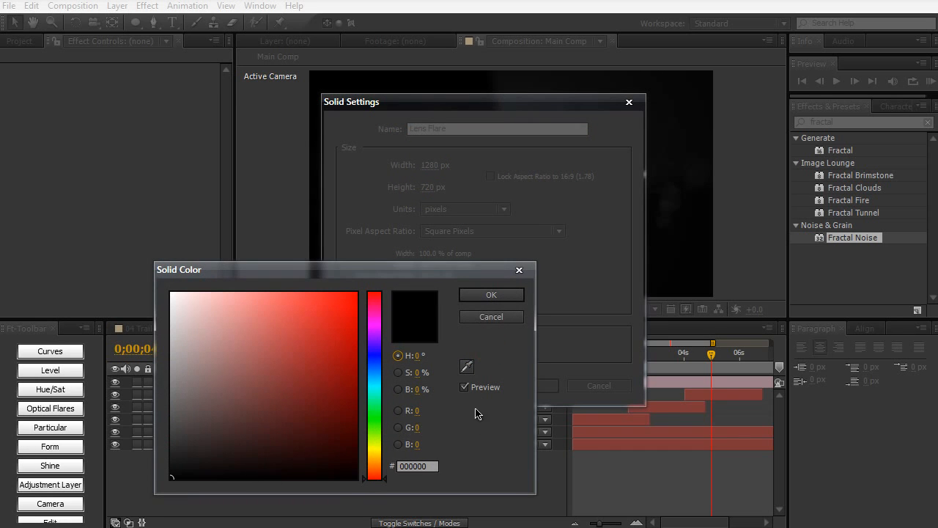
left_click(489, 295)
left_click(540, 384)
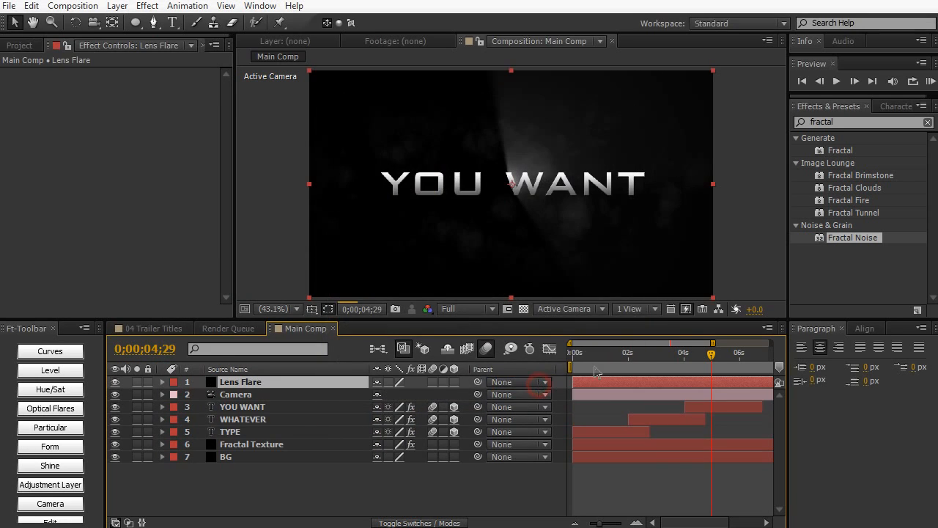
- Apply the Lens Flare effect to the Lens Flare solid and set its Lens Type to 105mm Prime
left_click(855, 123)
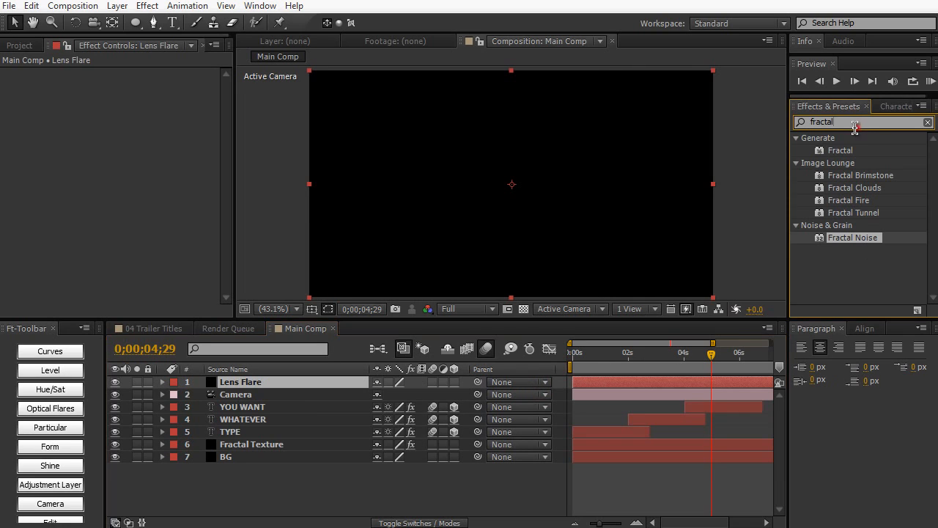
double_click(855, 123)
type("lens flare")
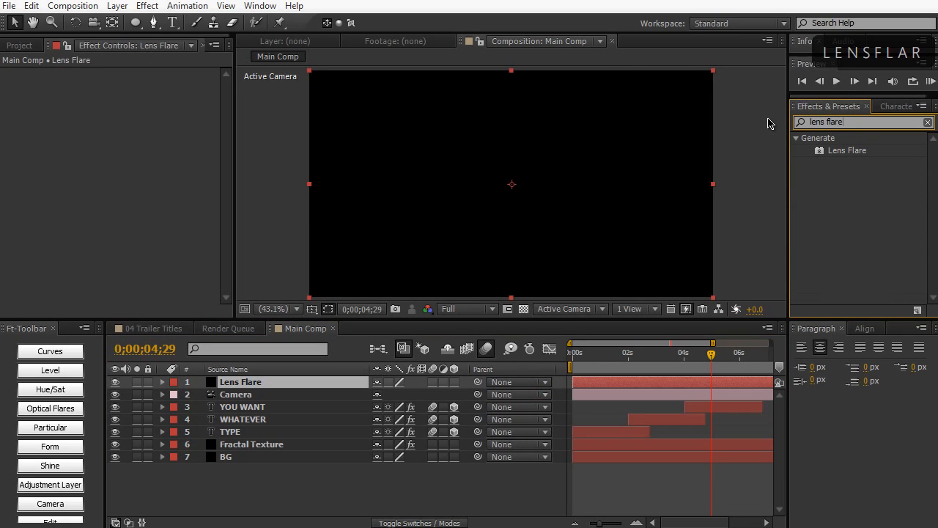
left_click_drag(848, 151, 454, 201)
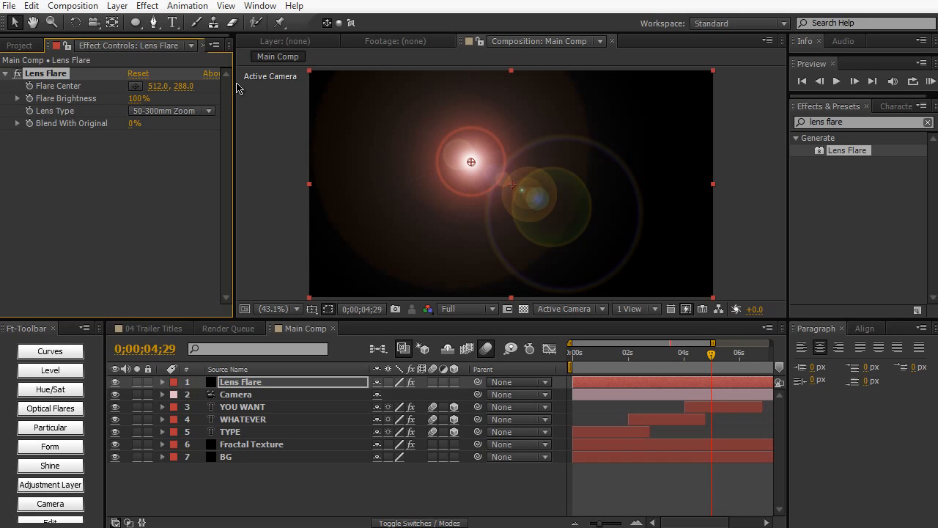
left_click(181, 111)
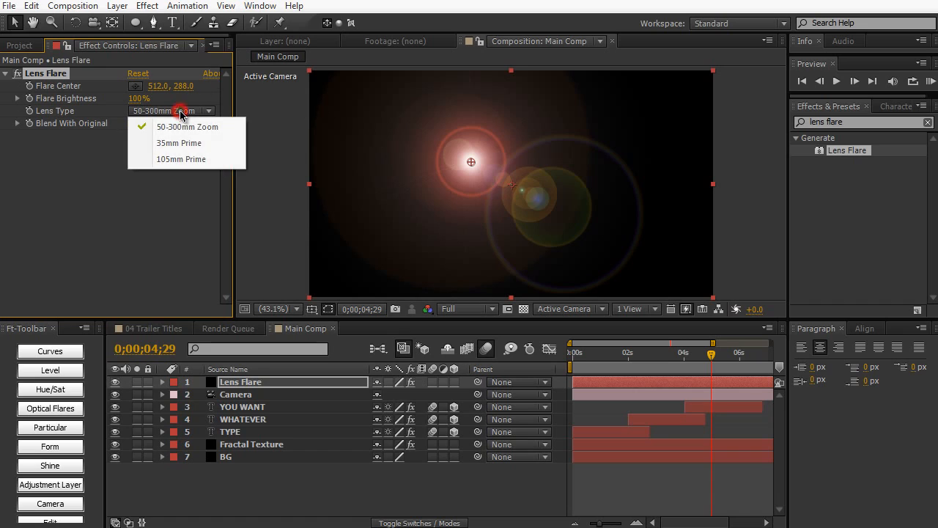
left_click(179, 161)
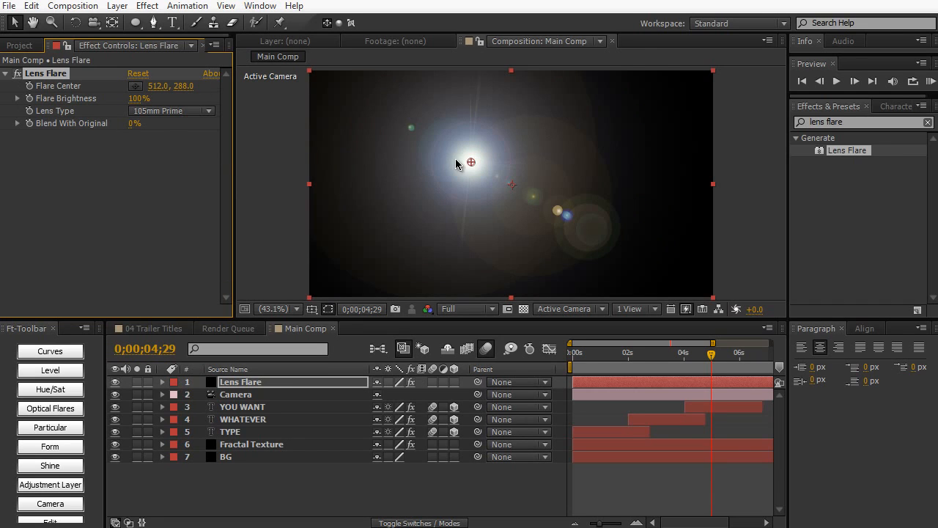
- Move the flare center to about 595.6, 325.2 and set the Lens Flare layer's blending mode to Add
left_click_drag(470, 162, 498, 176)
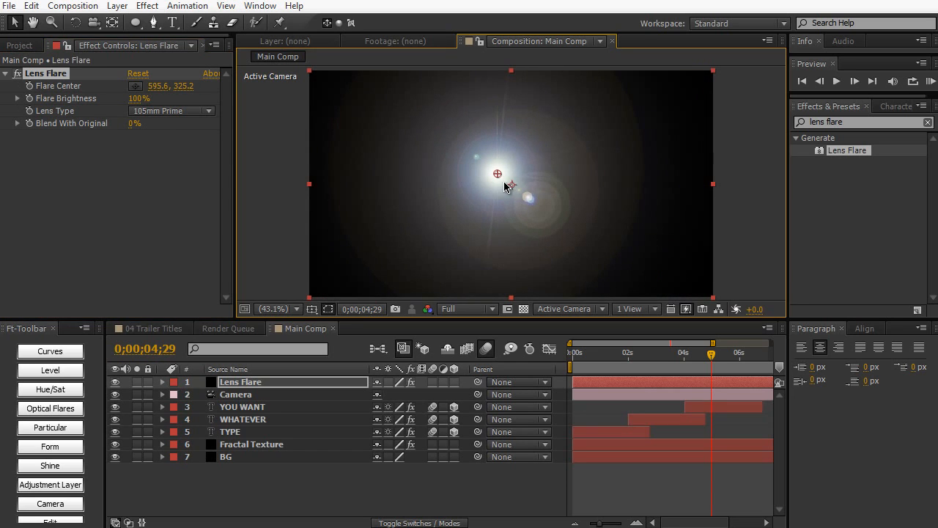
left_click(396, 523)
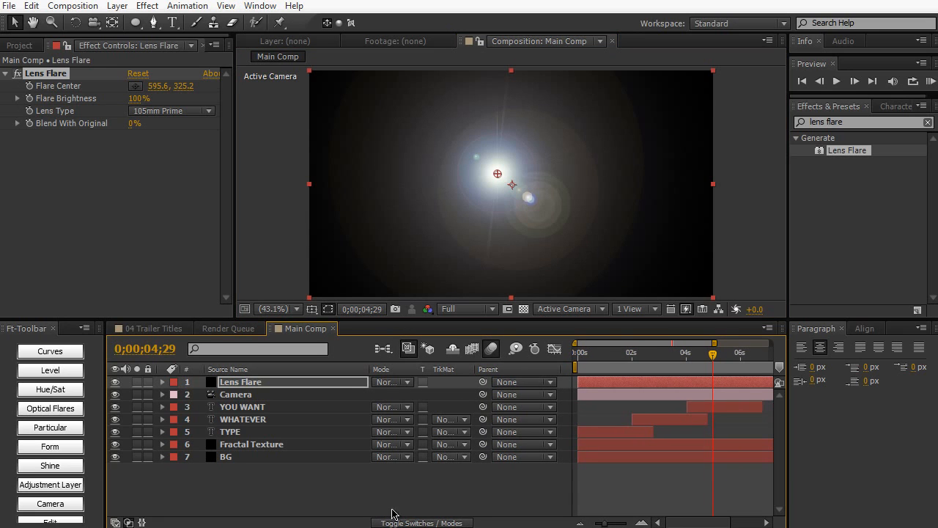
left_click(384, 381)
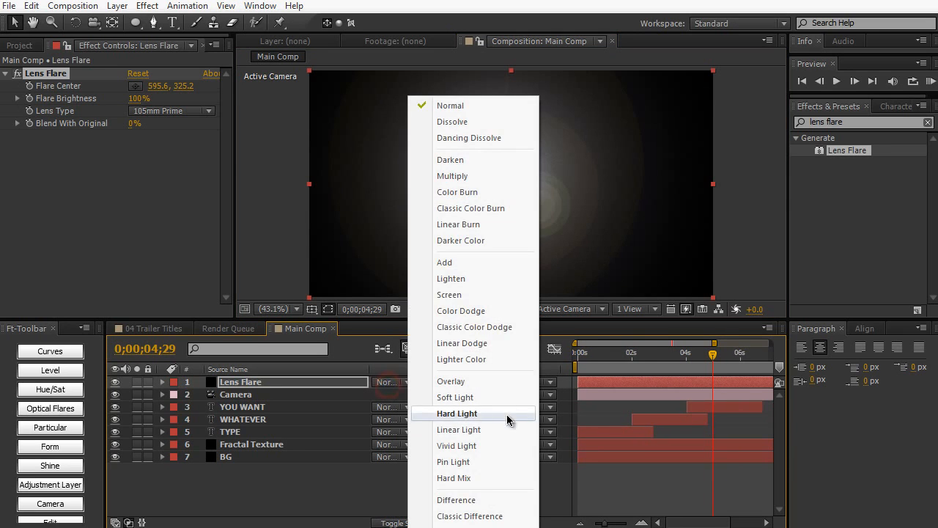
left_click(488, 263)
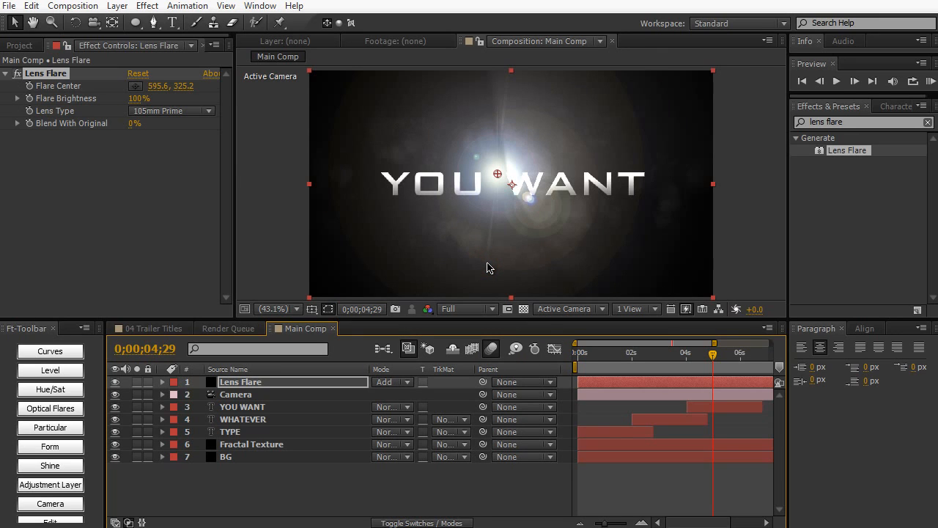
- Set the Flare Brightness to 148% and move the flare center just above the frame, at about 632.8, -106.8
left_click_drag(497, 176, 520, 117)
left_click_drag(523, 172, 510, 80)
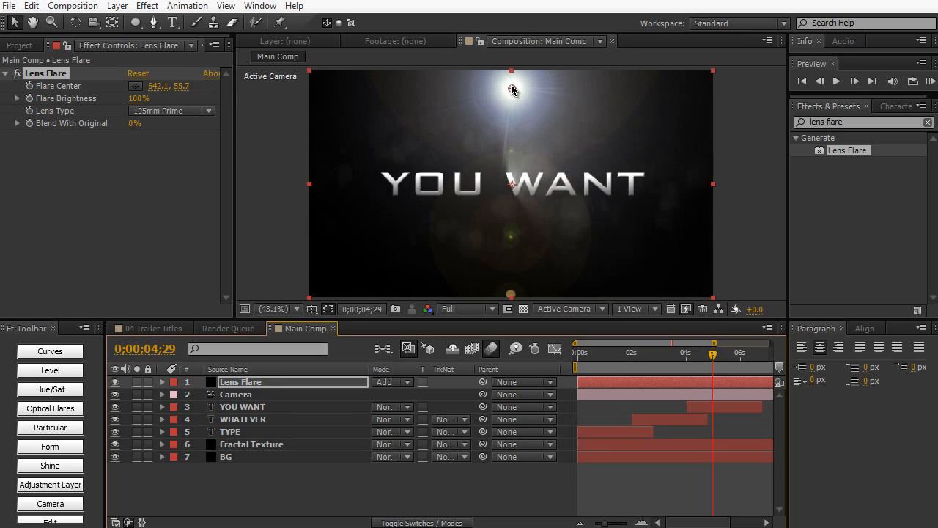
left_click_drag(135, 99, 166, 97)
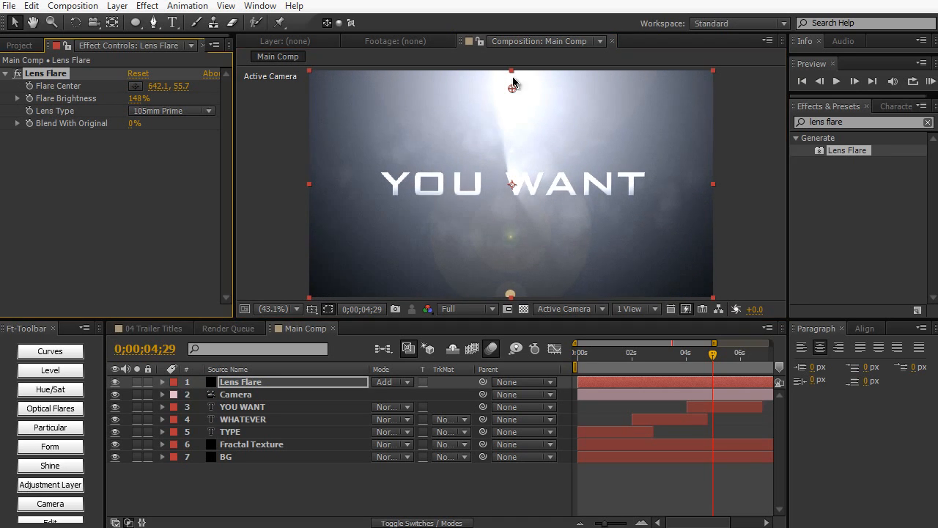
left_click_drag(511, 89, 509, 33)
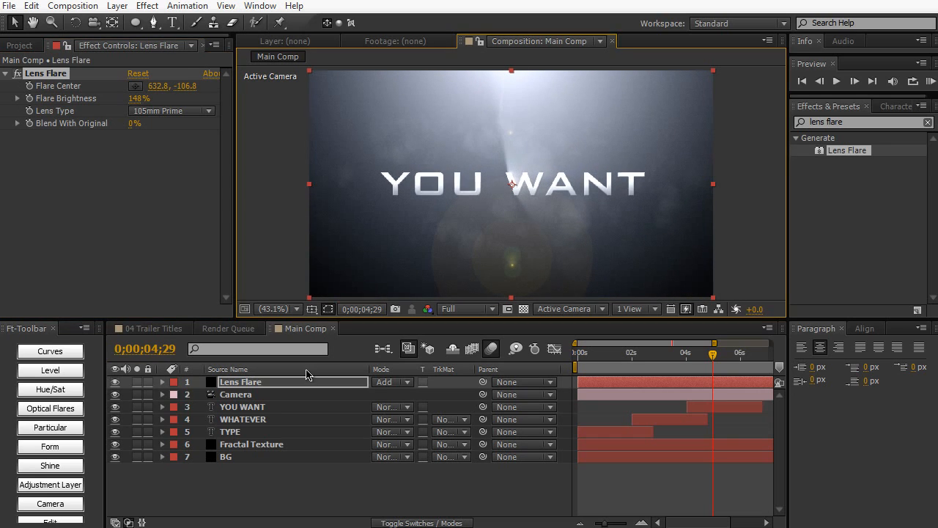
- Move the Lens Flare layer between TYPE and Fractal Texture and set the Flare Center's horizontal value to 640
left_click_drag(306, 381, 312, 436)
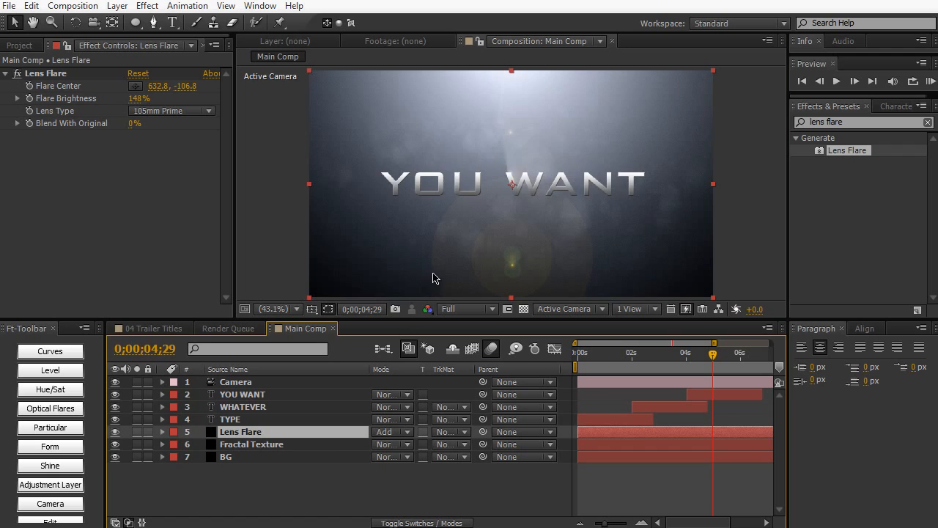
scroll(510, 221, "up", 1)
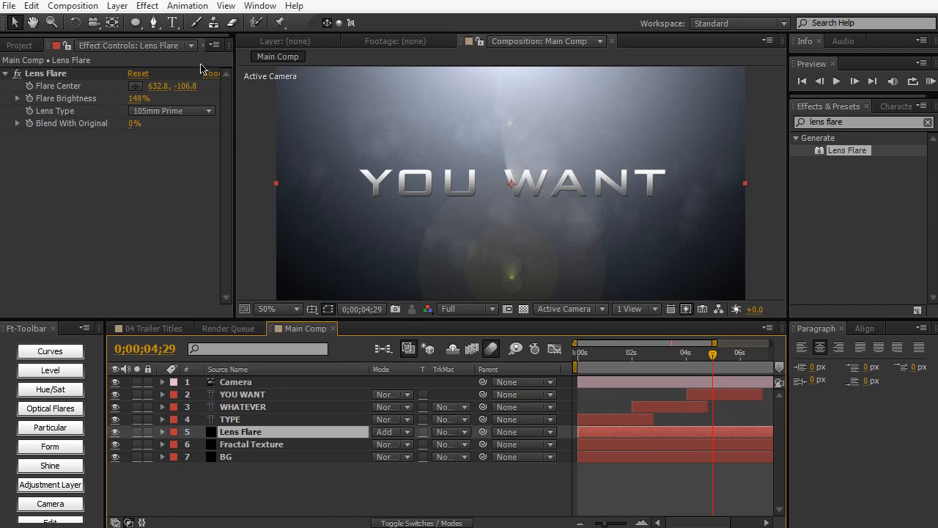
left_click(167, 87)
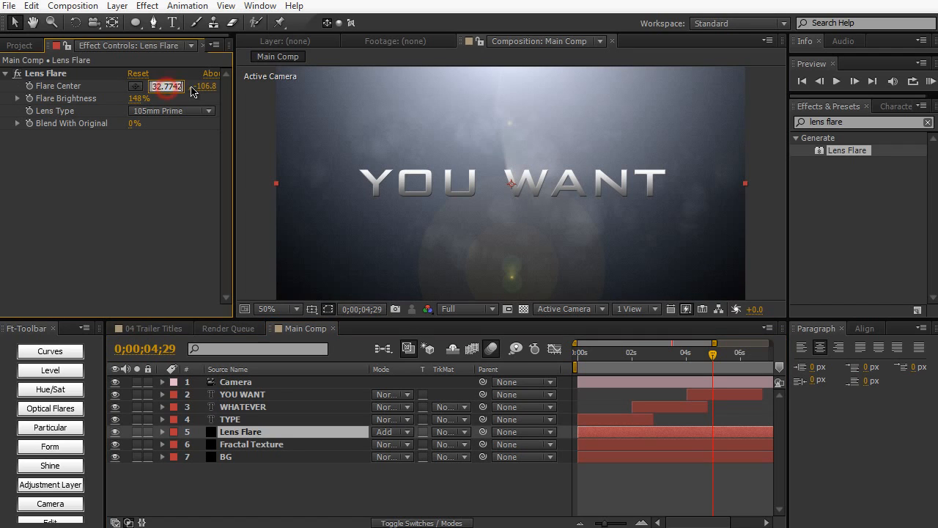
type("640")
key("KP_Enter")
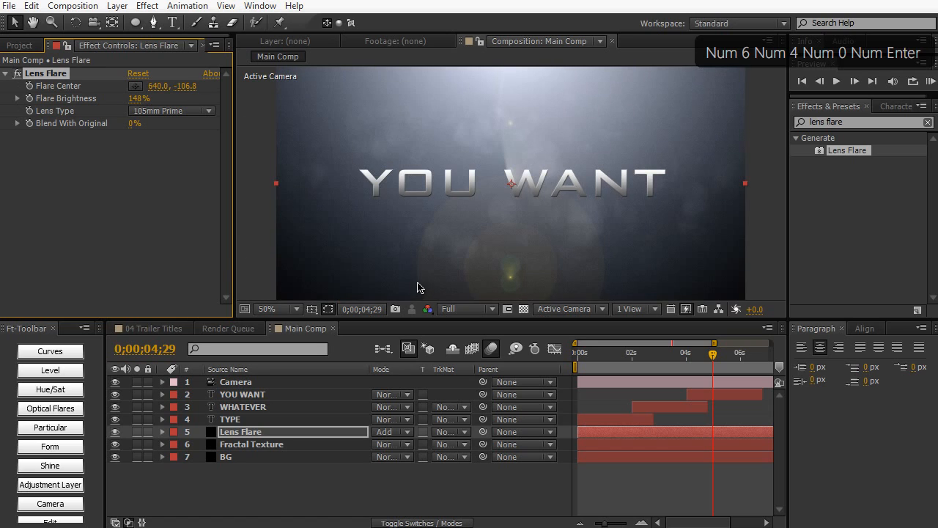
scroll(418, 285, "down", 2)
scroll(432, 247, "up", 2)
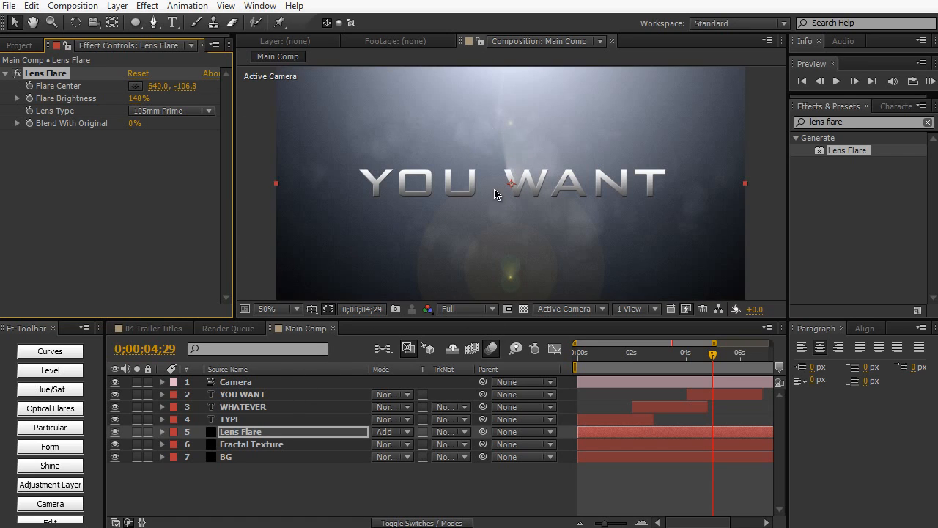
- Draw a wide elliptical mask on the Lens Flare layer, covering the upper half of the frame and extending beyond its edges
scroll(496, 198, "down", 2)
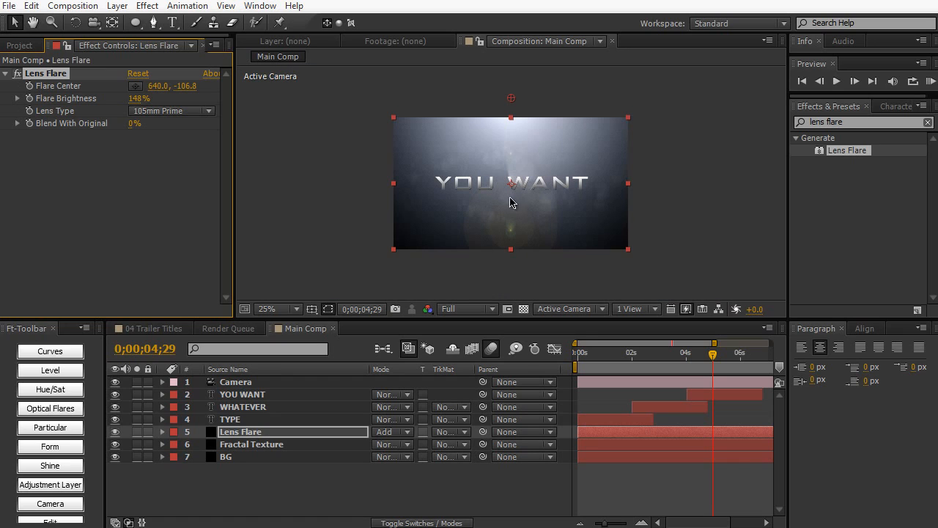
scroll(477, 241, "up", 2)
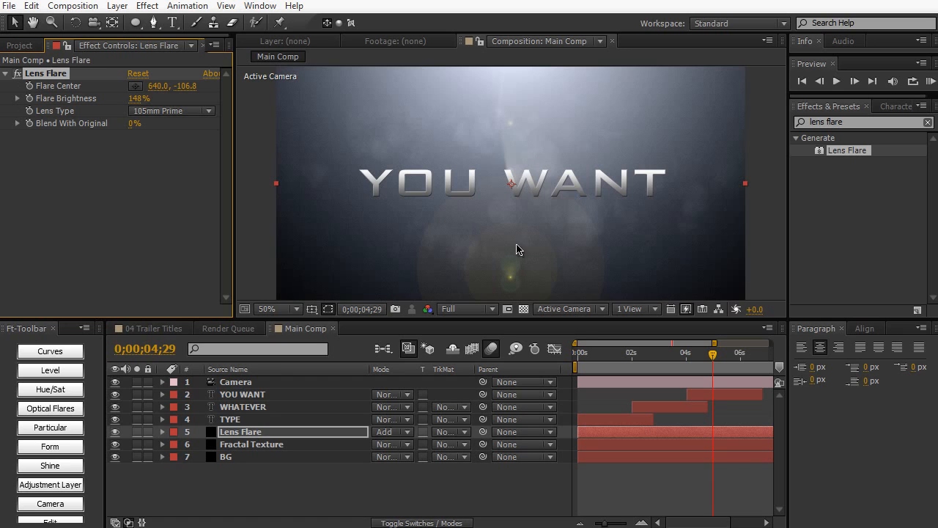
scroll(486, 197, "down", 2)
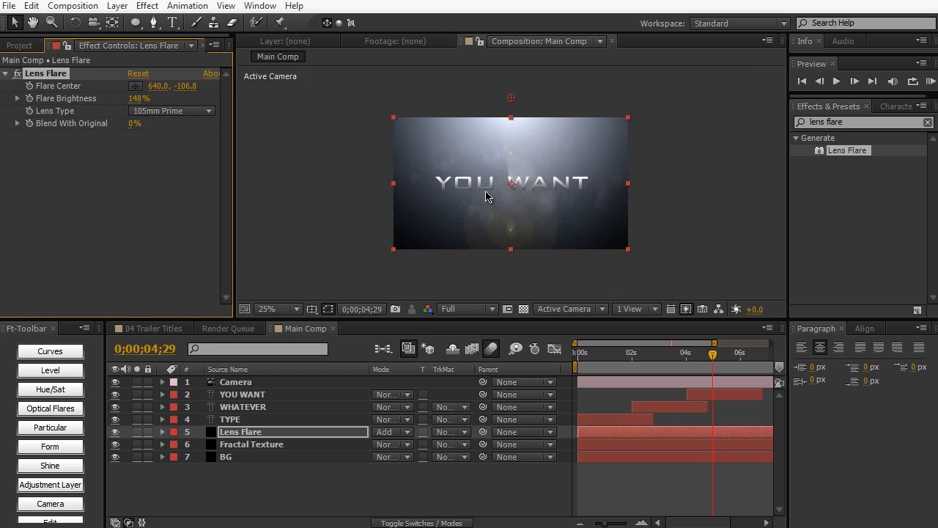
left_click(136, 23)
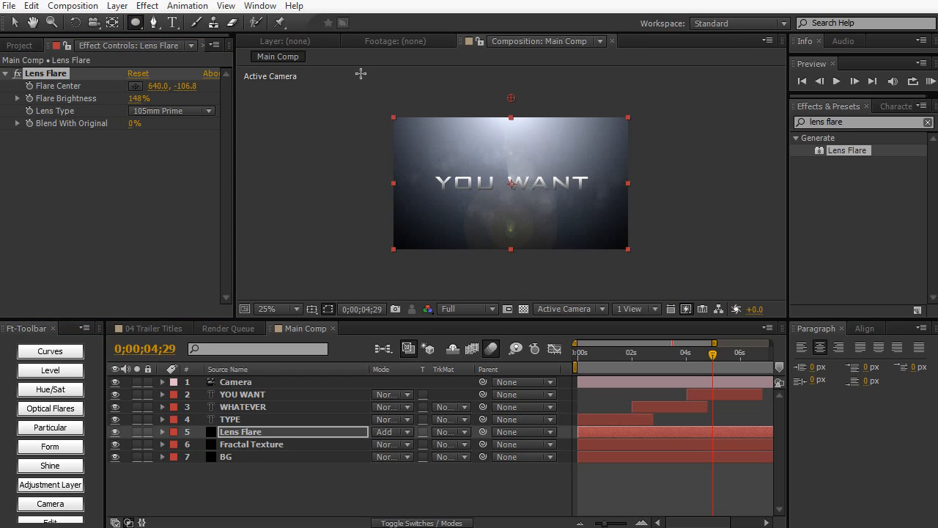
left_click_drag(361, 74, 674, 188)
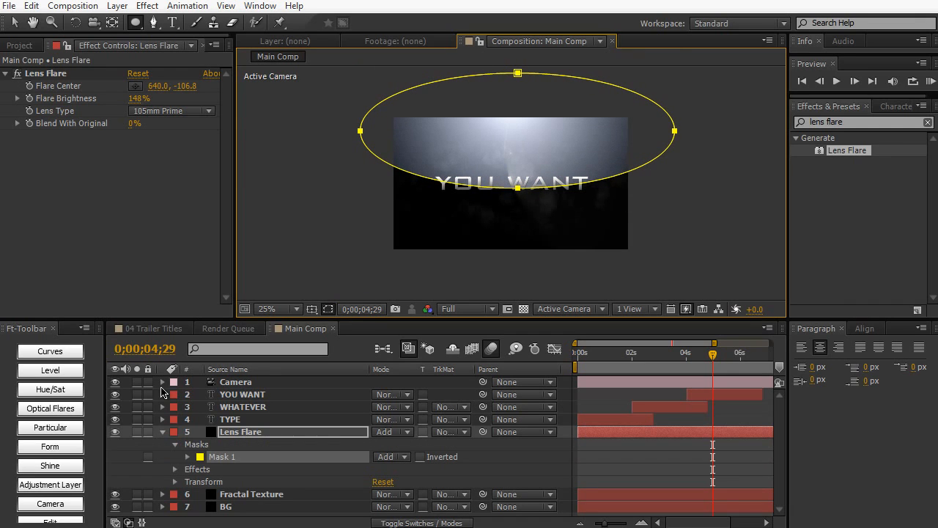
- Set the Lens Flare mask's feather to 457 pixels and reshape its outline so the lower edge sits slightly below the title text
key("f")
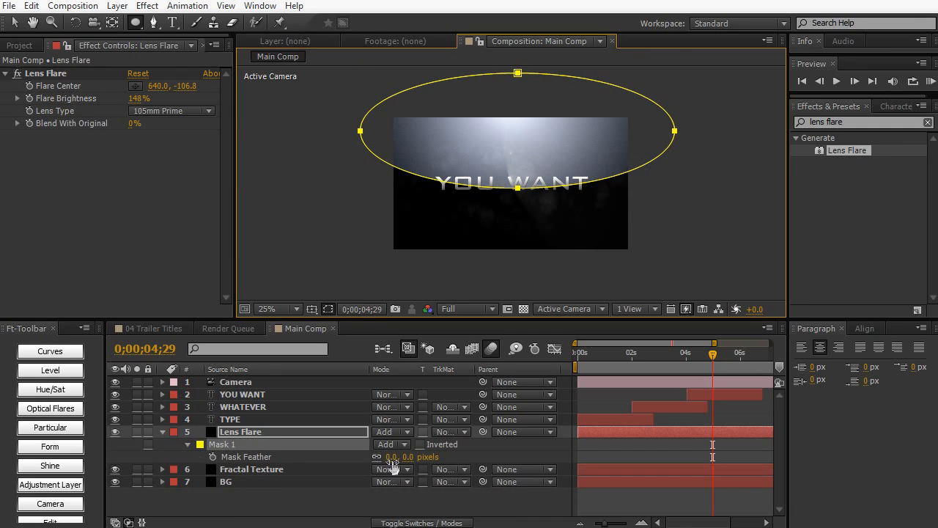
left_click_drag(392, 463, 454, 463)
key("v")
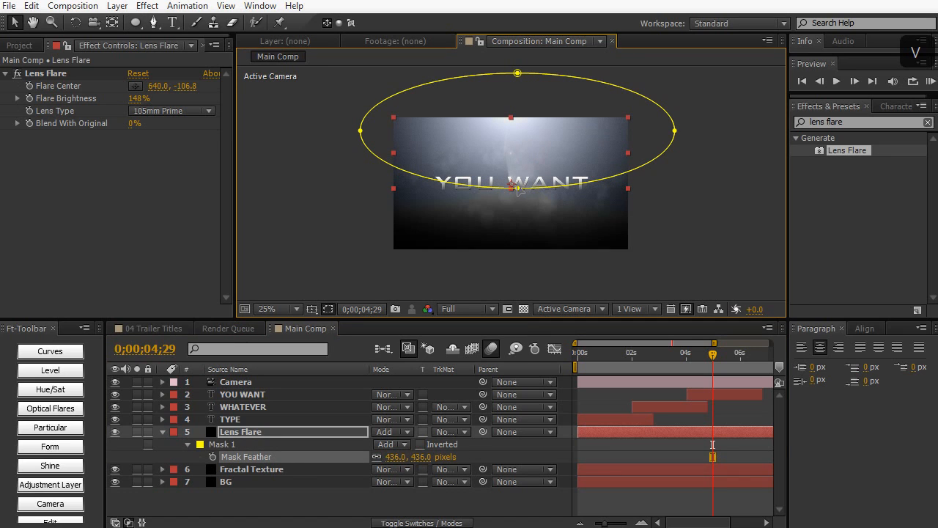
left_click_drag(517, 189, 517, 201)
left_click(448, 149)
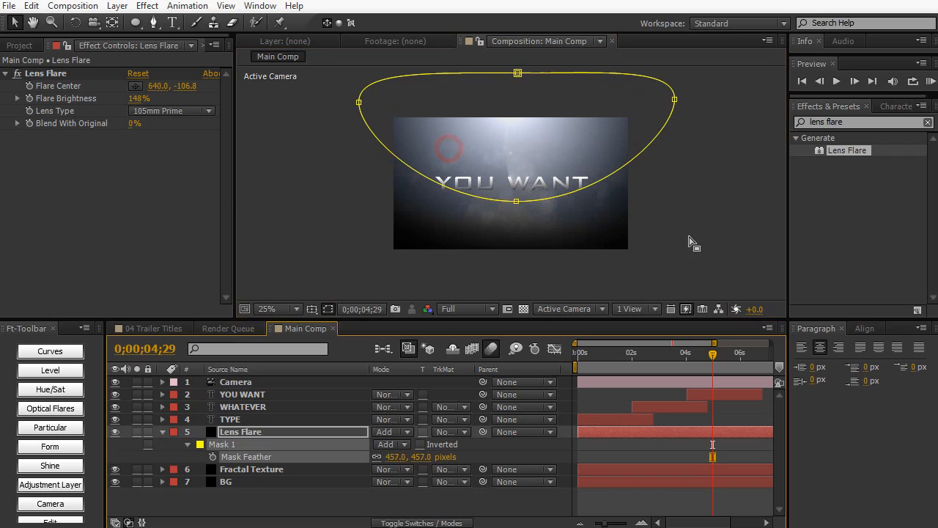
left_click(689, 237)
key("v")
left_click(691, 204)
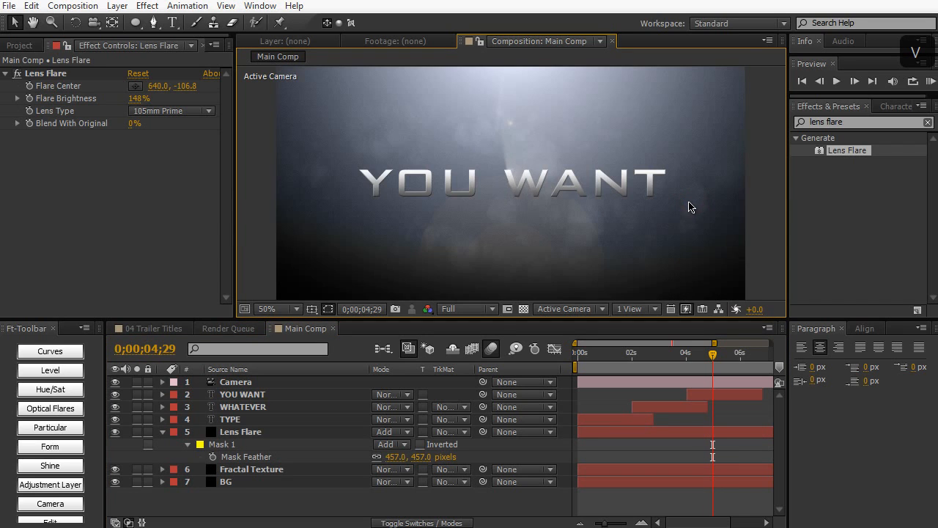
key("period")
mouse_move(686, 352)
left_mouse_down()
mouse_move(648, 366)
mouse_move(681, 368)
left_mouse_up()
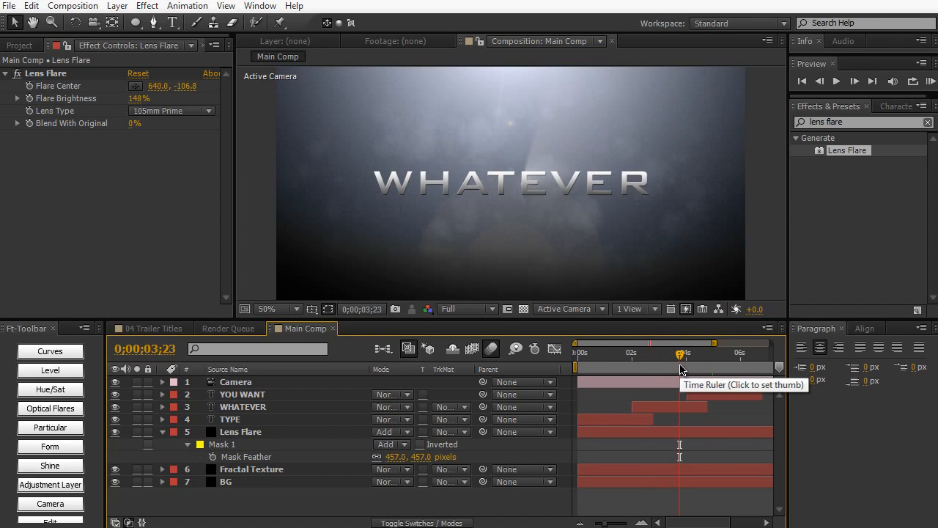
- Add a Drop Shadow layer style to the TYPE layer, expand its settings and move the current time to 0;00;01;06
double_click(309, 422)
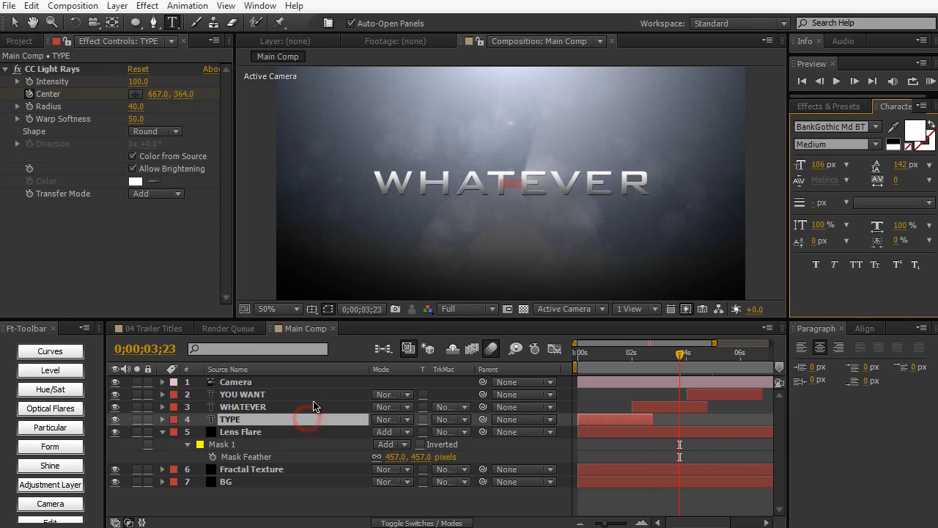
left_click(115, 6)
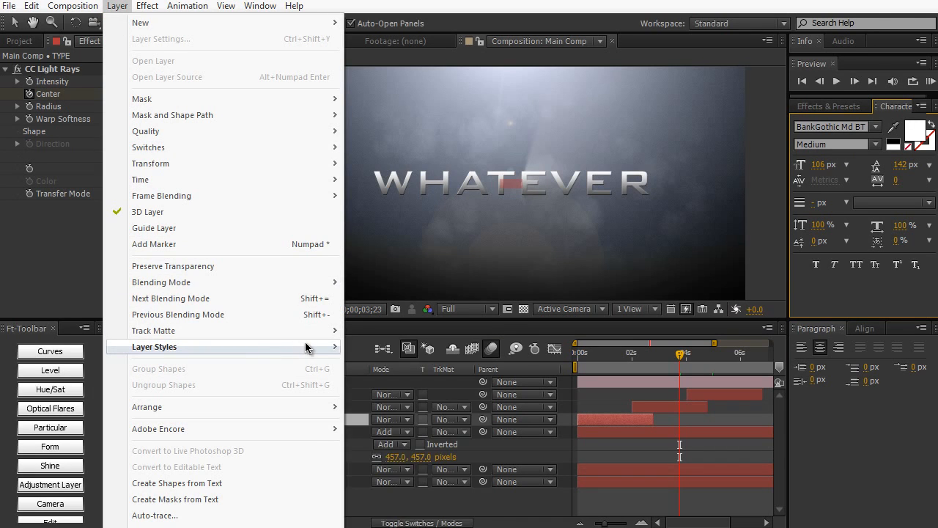
mouse_move(303, 347)
left_click(396, 402)
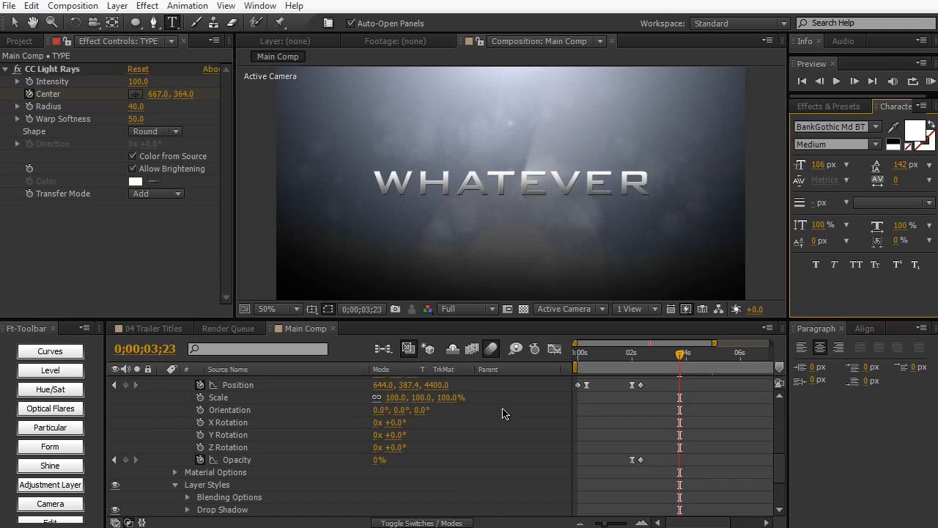
scroll(206, 469, "down", 1)
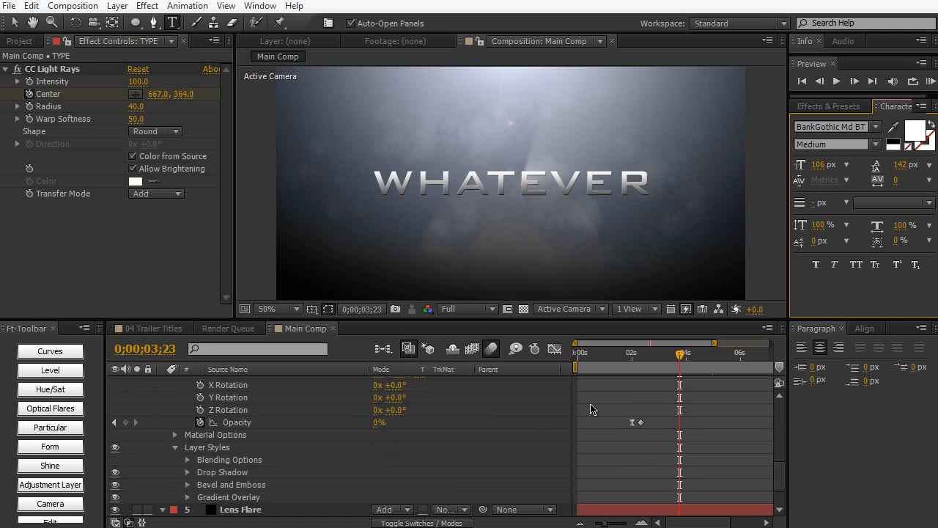
left_click(187, 472)
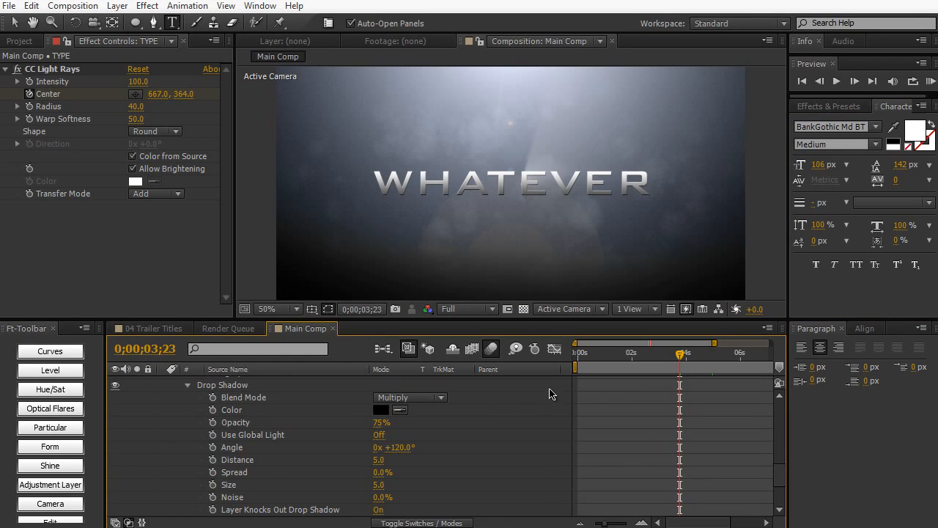
scroll(630, 410, "up", 10)
left_click_drag(663, 366, 611, 374)
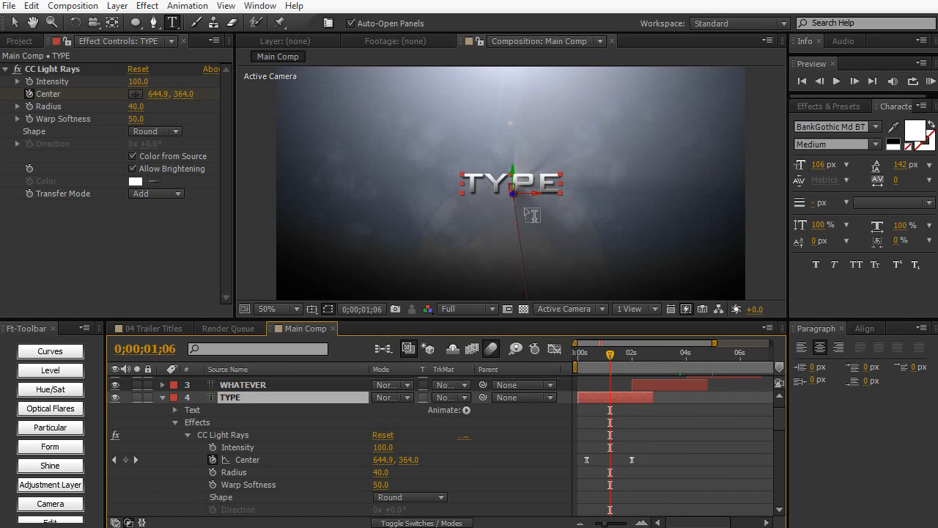
- Set the TYPE layer's Drop Shadow angle to 120°, distance to 3 and size to 22
scroll(378, 462, "down", 5)
scroll(414, 452, "up", 3)
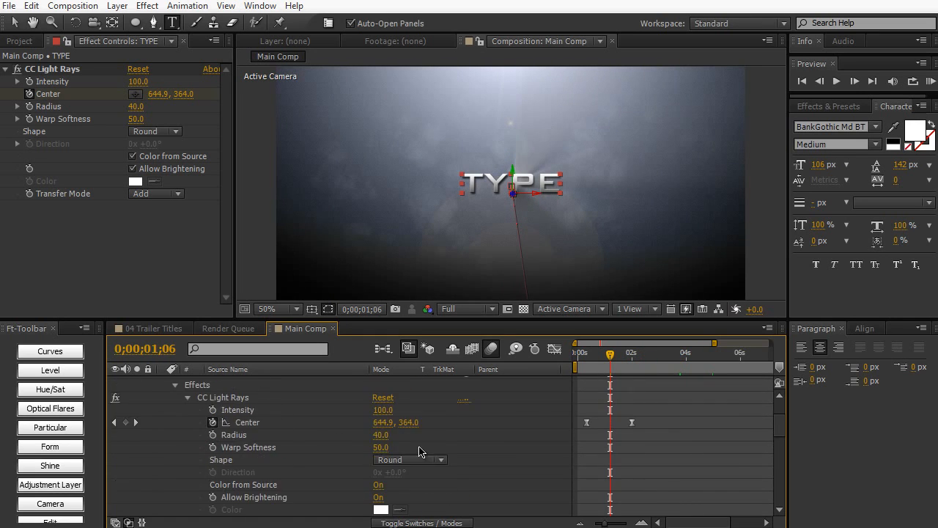
scroll(420, 458, "down", 10)
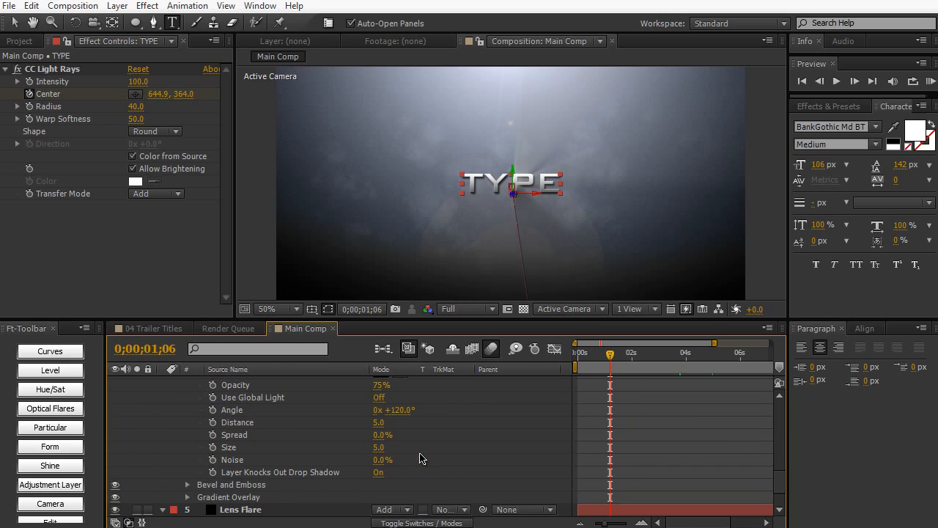
scroll(419, 455, "up", 2)
mouse_move(402, 447)
left_mouse_down()
mouse_move(424, 447)
mouse_move(405, 443)
left_mouse_up()
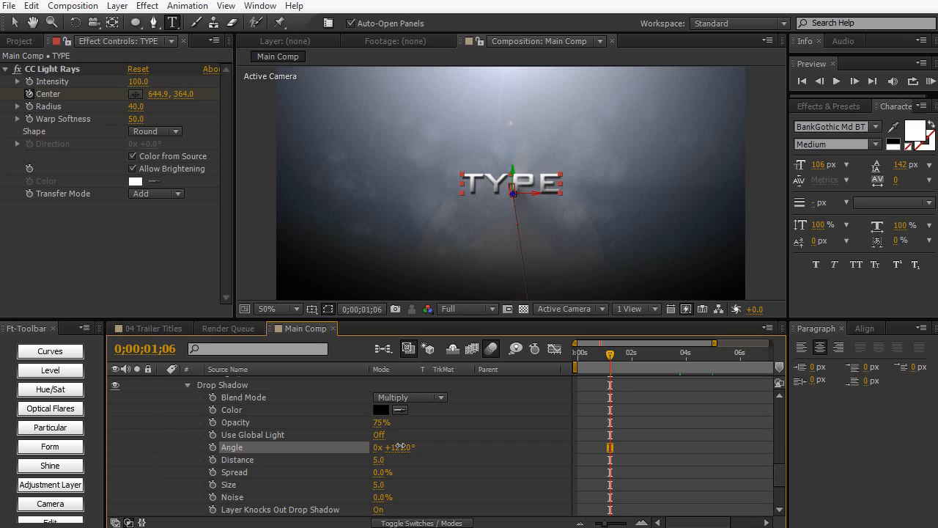
left_click(399, 447)
type("120")
key("KP_Enter")
left_click_drag(381, 460, 384, 485)
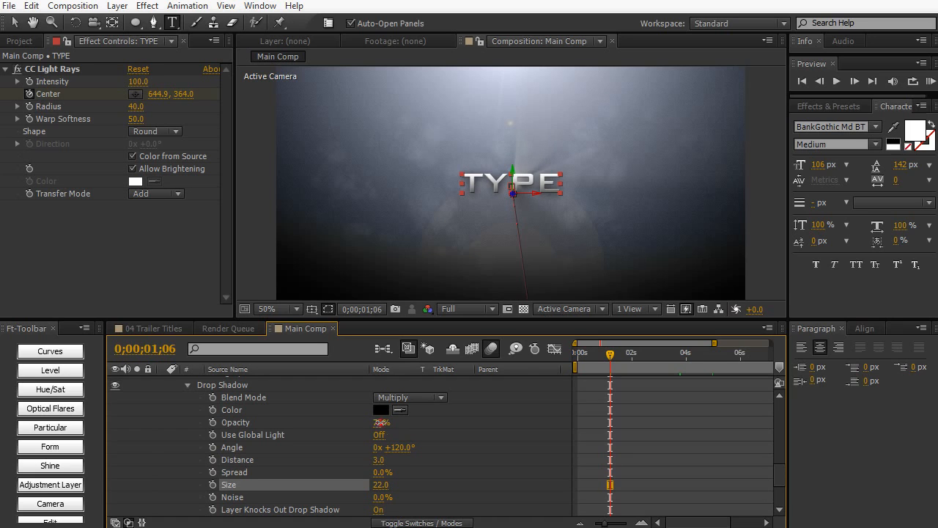
- Set the TYPE layer's Drop Shadow opacity to 40%
left_click_drag(381, 423, 353, 428)
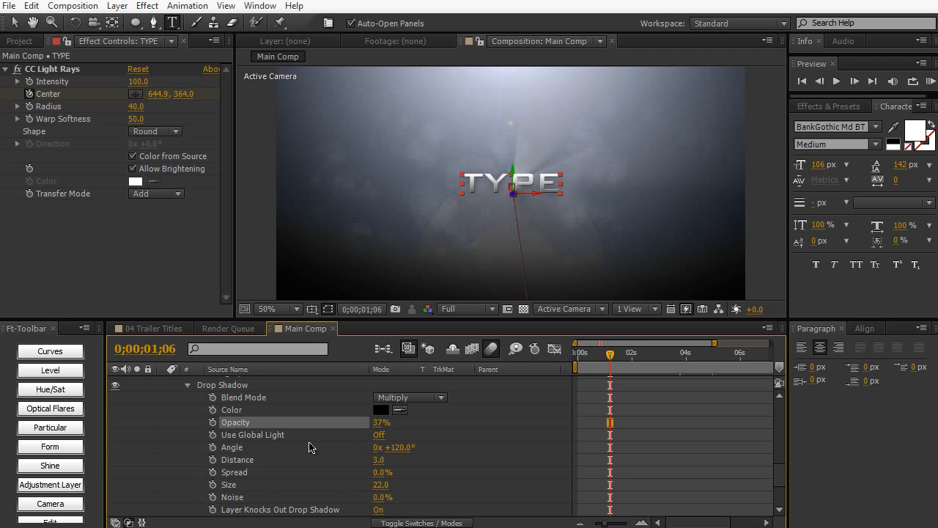
left_click(379, 423)
type("40")
key("KP_Enter")
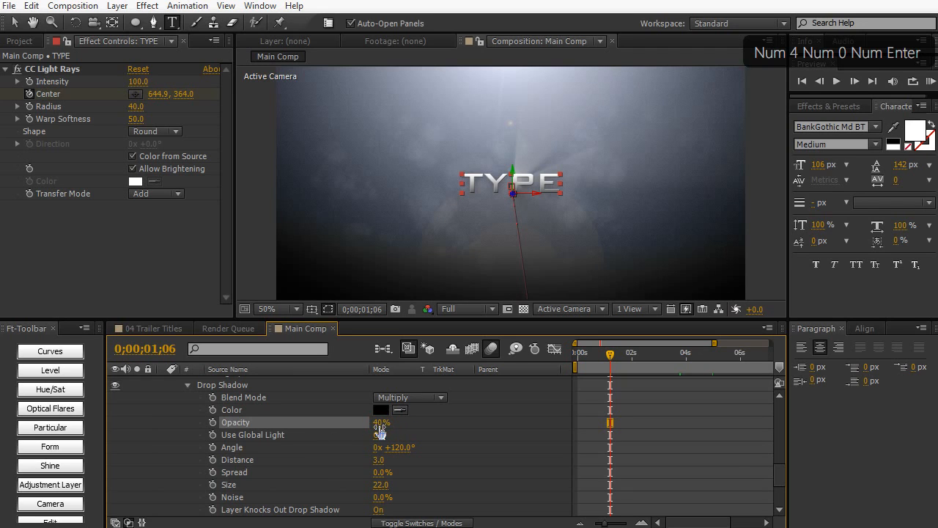
- Copy the Drop Shadow style from the TYPE layer and paste it onto the WHATEVER and YOU WANT layers
scroll(272, 445, "up", 2)
left_click(244, 459)
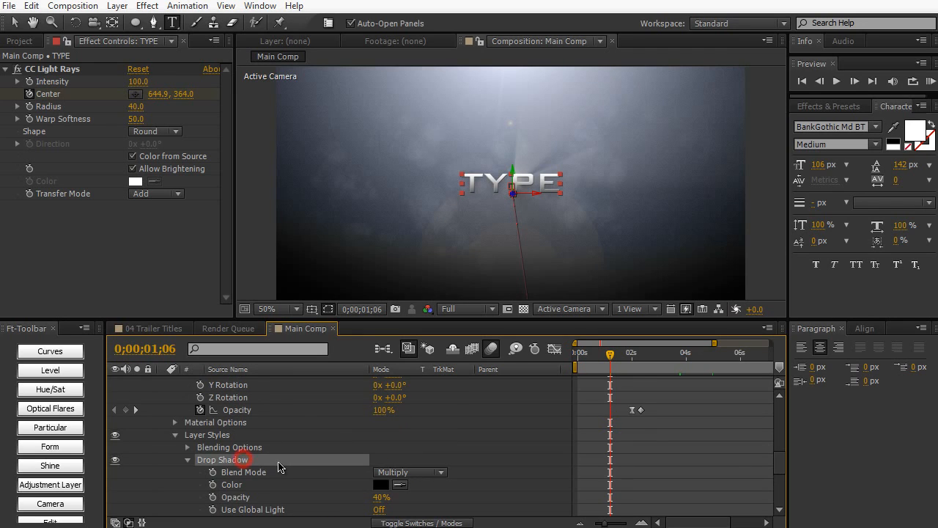
key("ctrl+c")
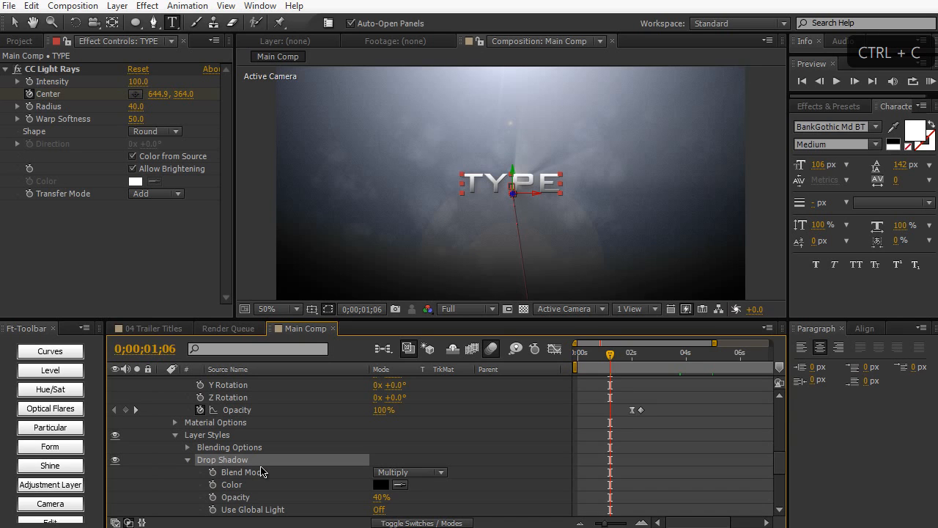
scroll(261, 471, "up", 15)
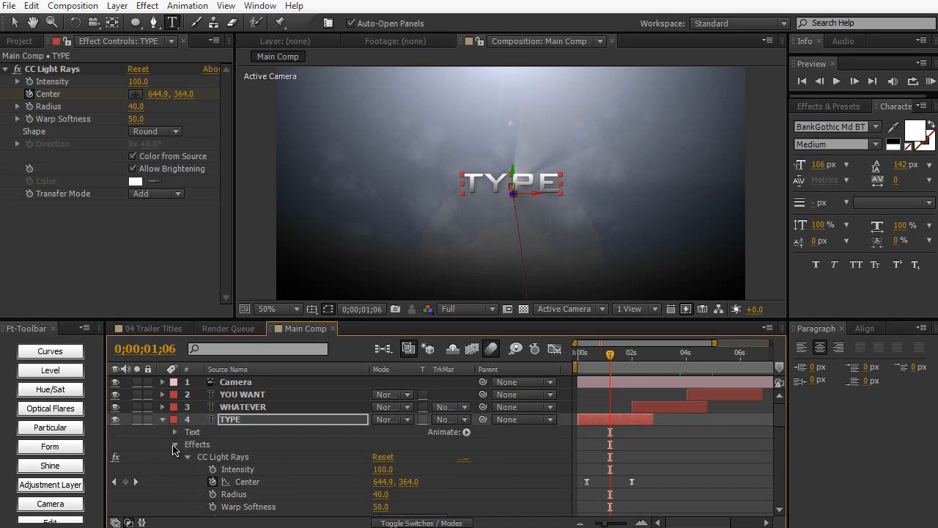
left_click(163, 420)
left_click(246, 405)
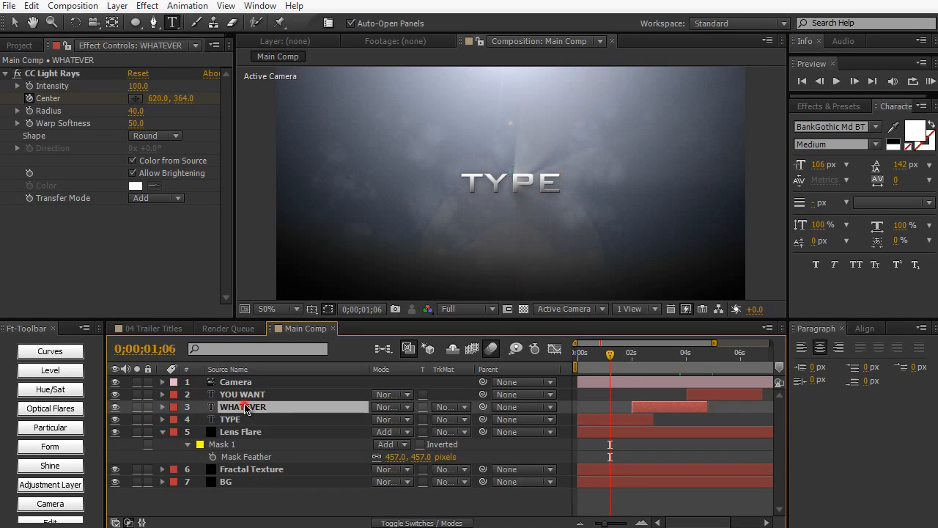
key("ctrl+v")
left_click(244, 395)
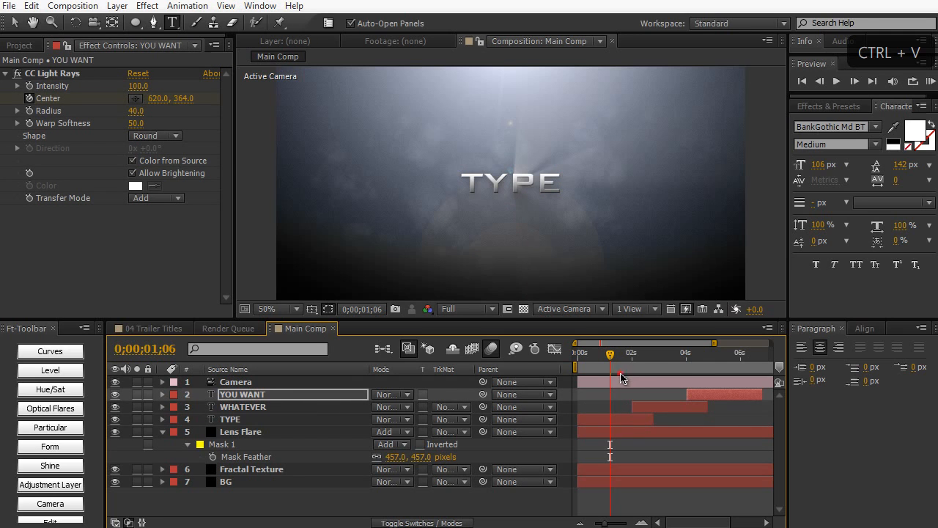
- Preview the TYPE title around 0;00;01;15, compare it with the 04 Trailer Titles composition and return to Main Comp
left_click_drag(644, 358, 620, 361)
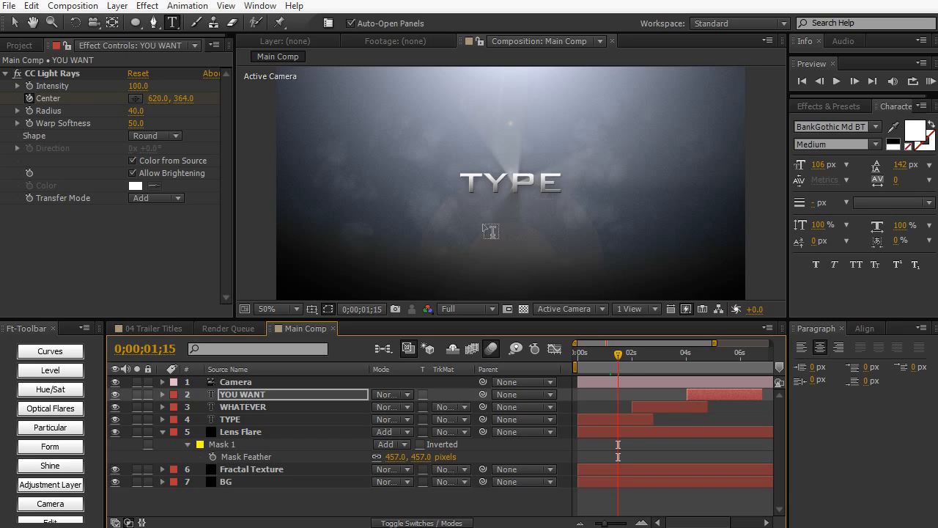
left_click(138, 330)
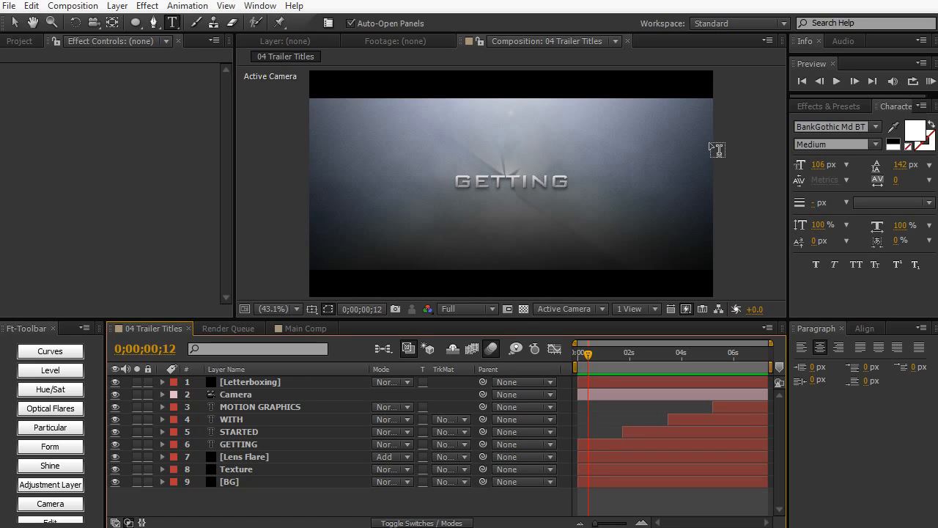
left_click(323, 328)
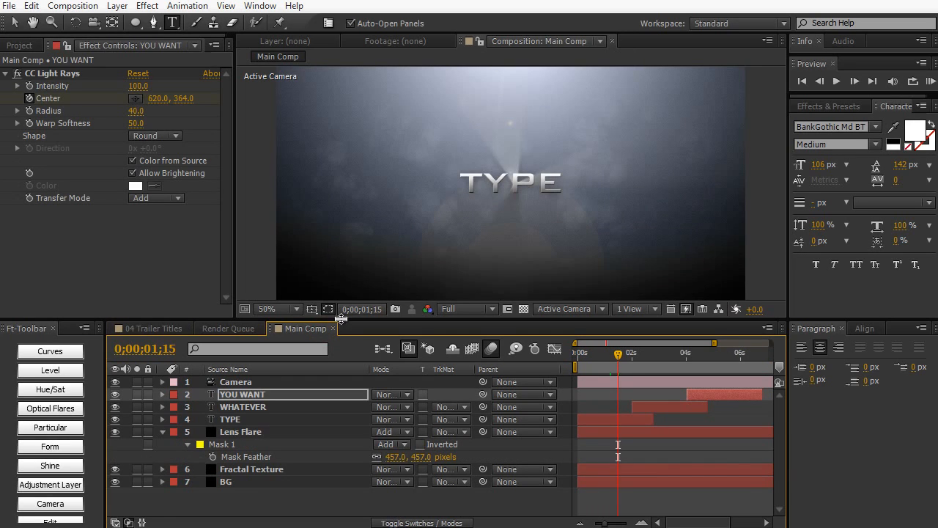
- Create a black 1280 × 720 solid named Letterboxing at the top of the Main Comp layer stack
left_click_drag(341, 318, 341, 340)
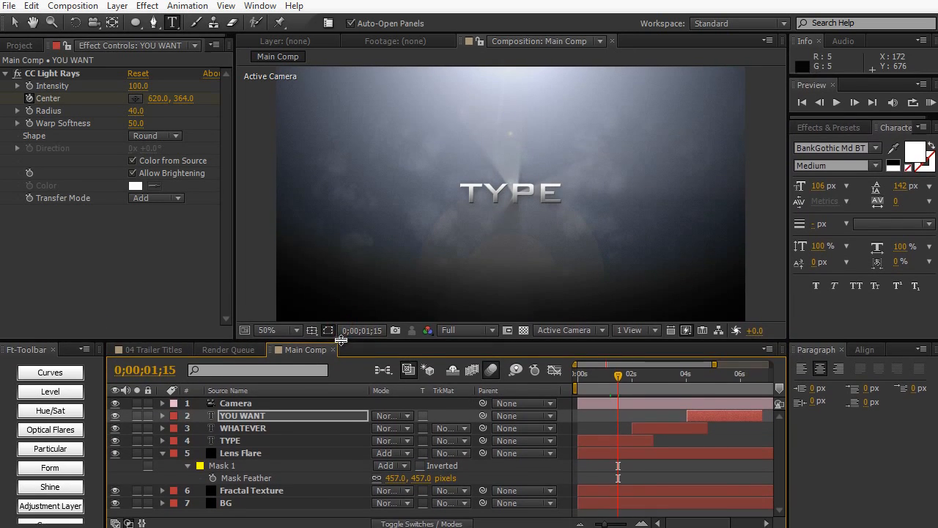
left_click(298, 330)
left_click(301, 347)
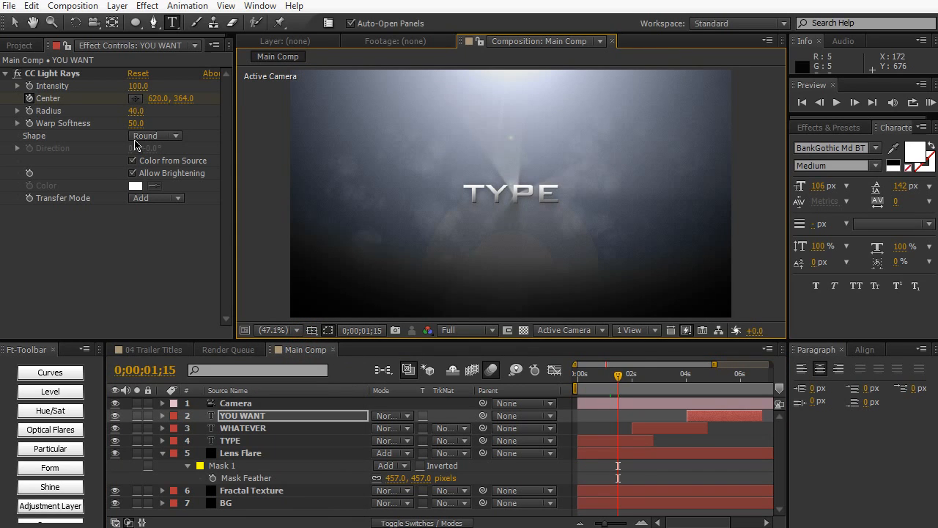
key("ctrl+y")
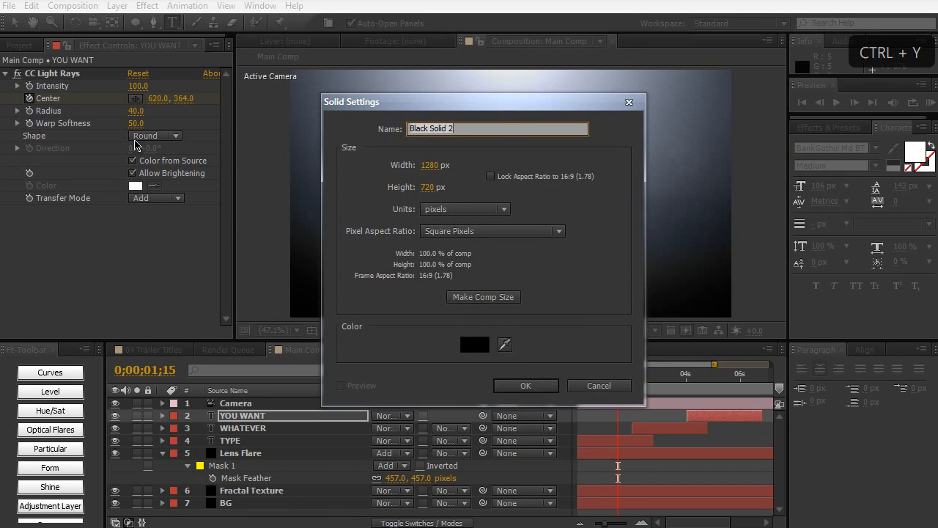
type("Letterbo")
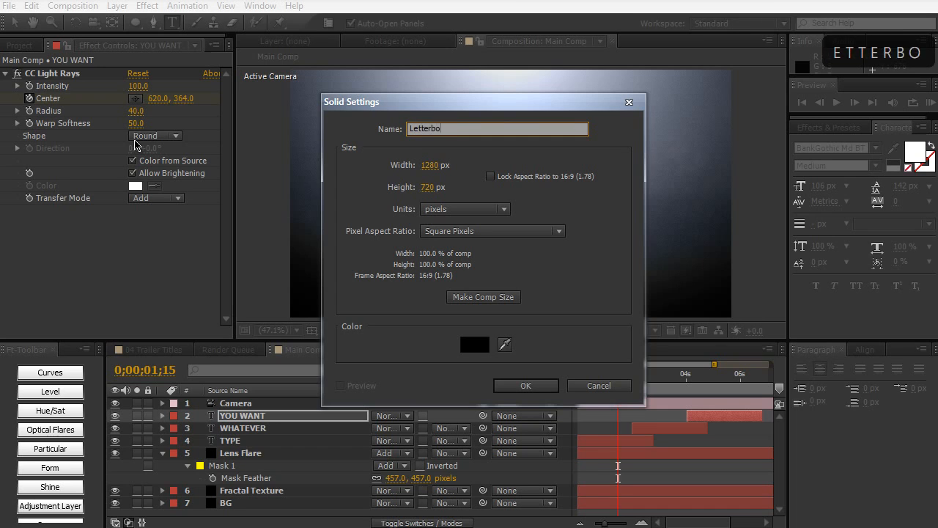
type("xing")
key("Return")
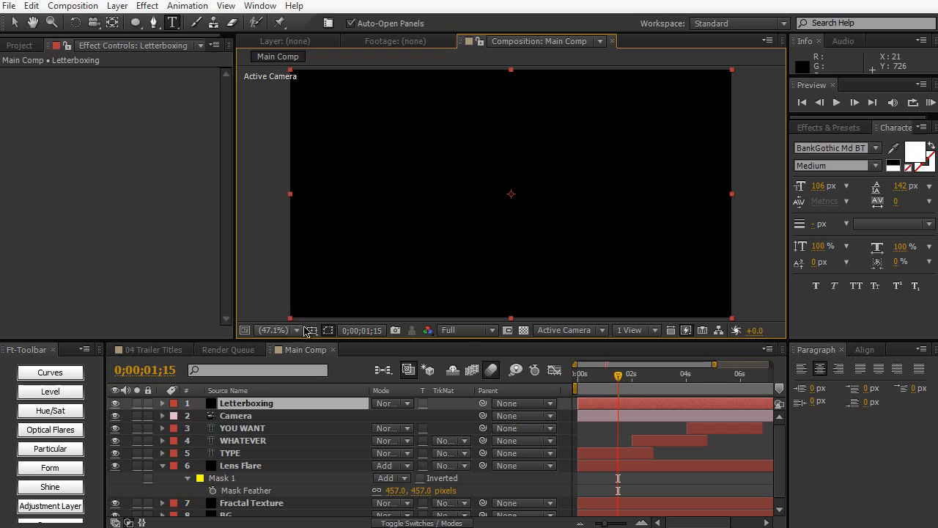
- Using the title/action safe guides, mask the Letterboxing layer with a rectangle slightly wider than the frame and set the mask mode to Subtract
left_click(308, 330)
left_click(328, 343)
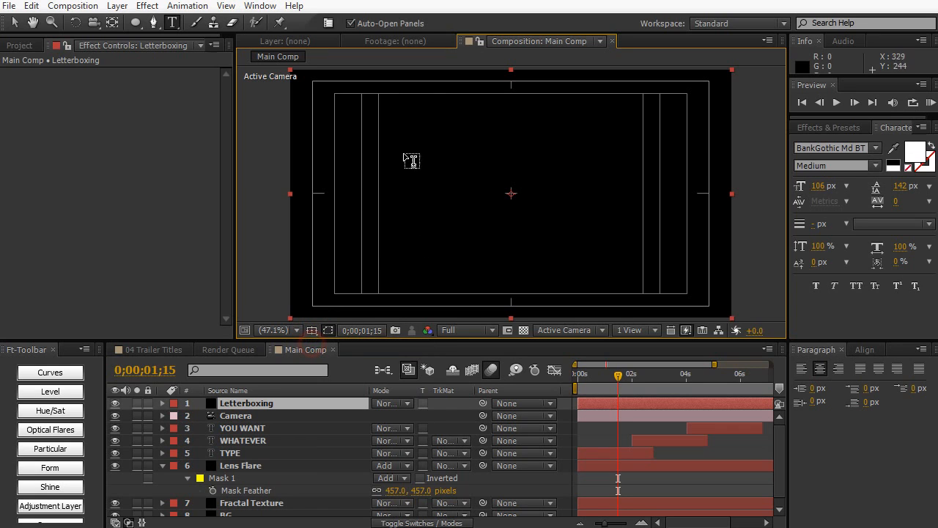
left_click(135, 28)
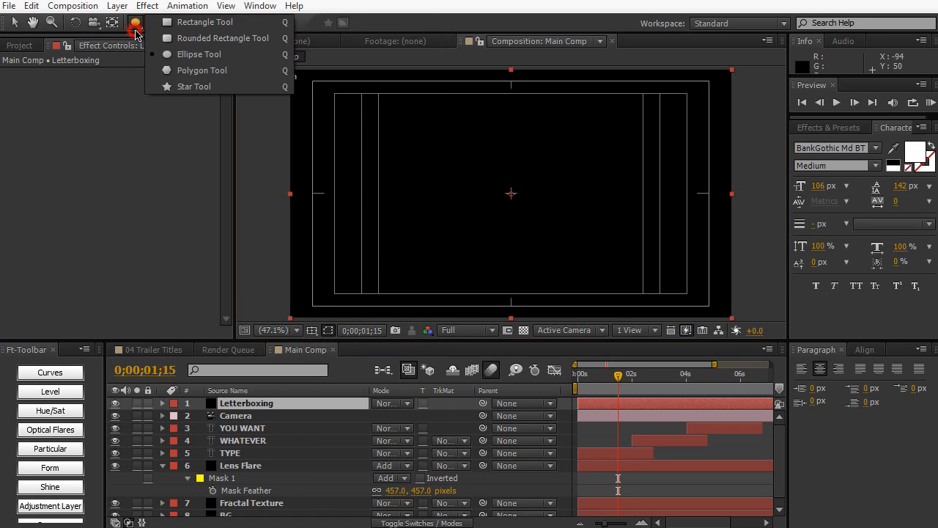
left_click(198, 22)
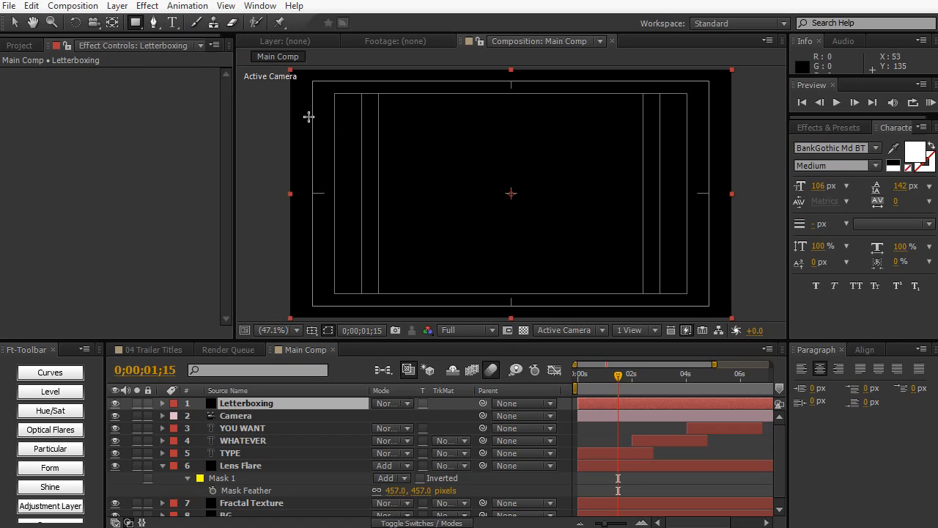
left_click_drag(281, 102, 380, 187)
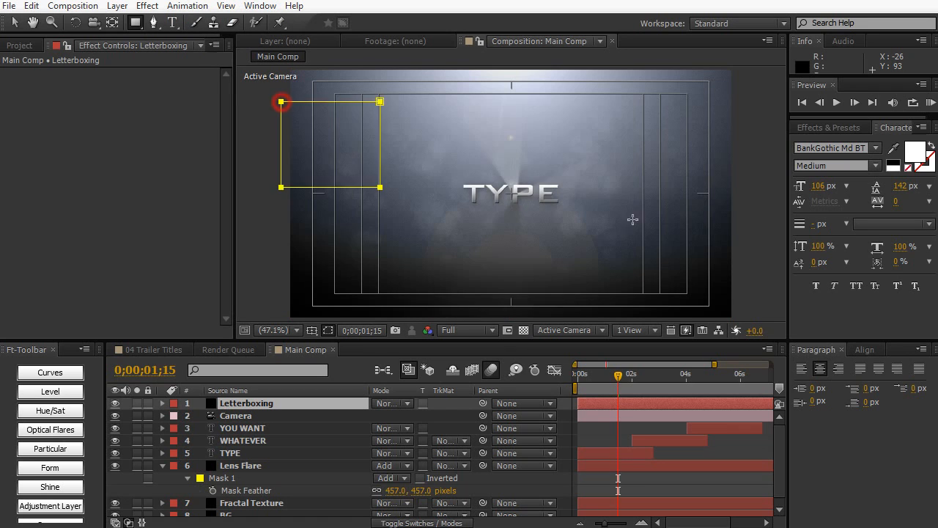
left_click_drag(633, 219, 740, 284)
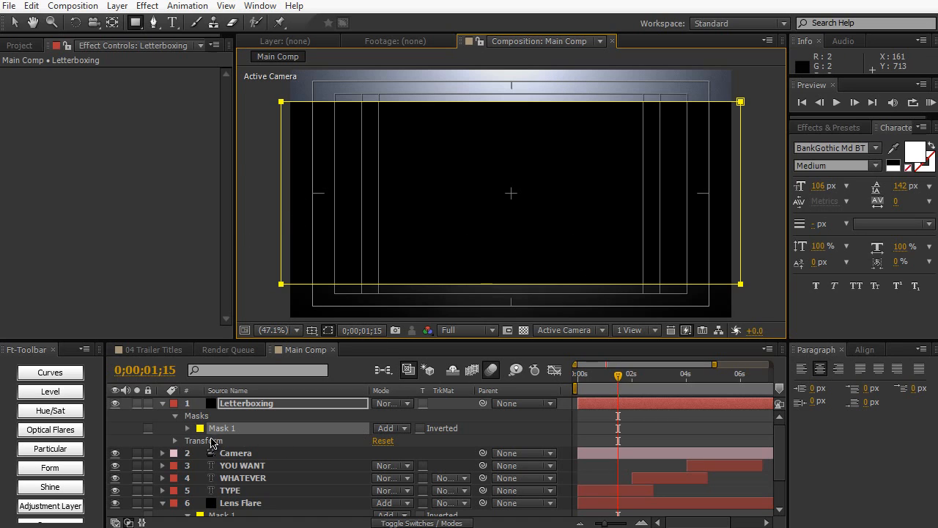
left_click(387, 428)
left_click(415, 477)
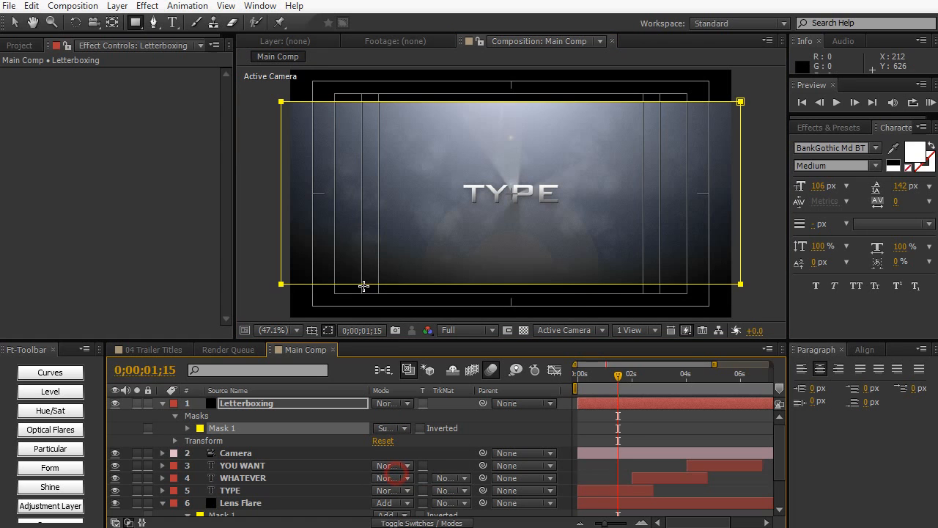
- Hide the title/action safe guides, deselect the mask, and collapse the Letterboxing and Lens Flare layer properties
left_click(312, 330)
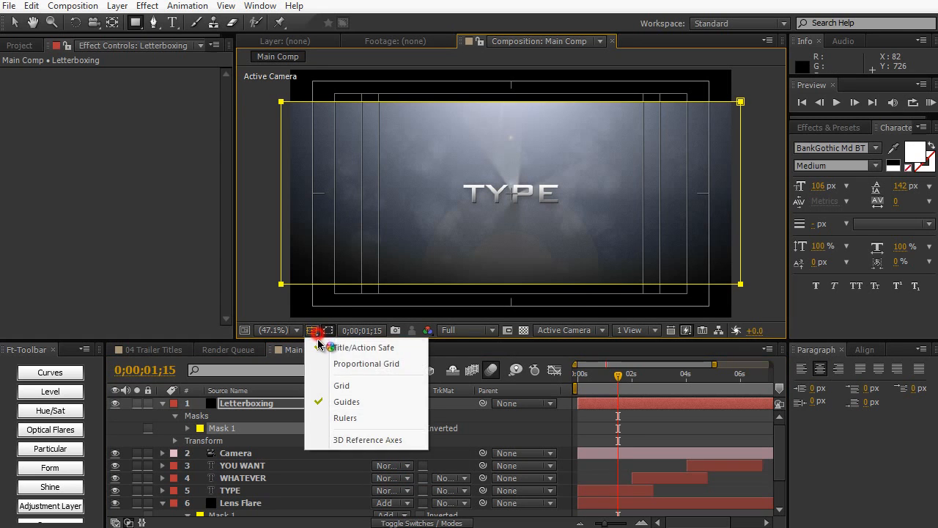
left_click(321, 349)
left_click(14, 22)
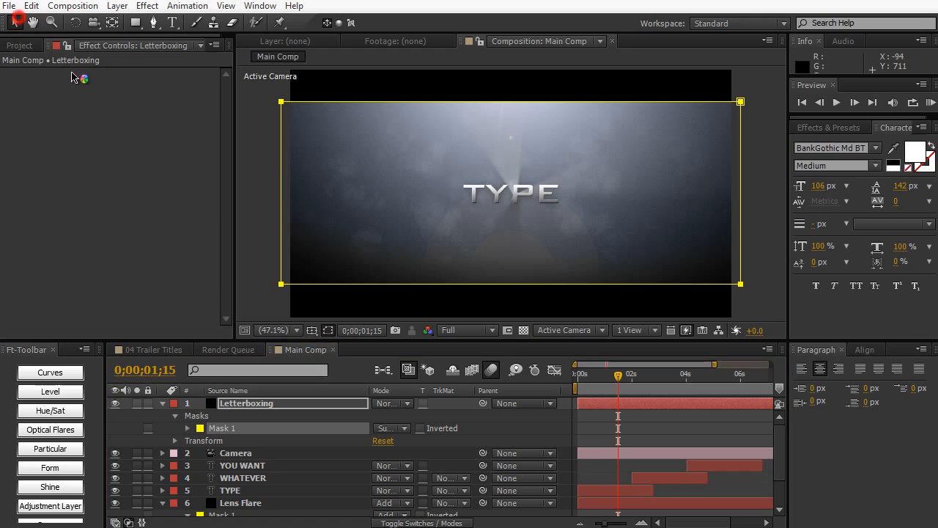
left_click(246, 121)
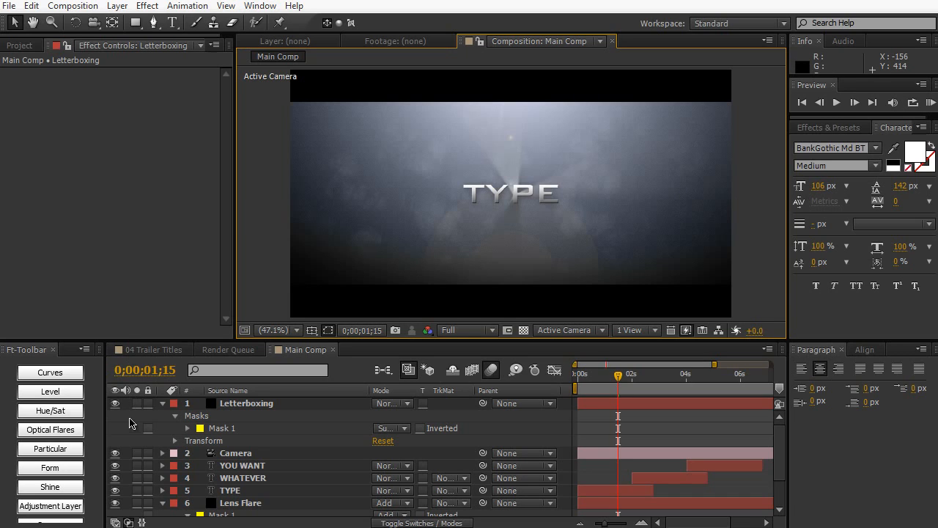
left_click(163, 403)
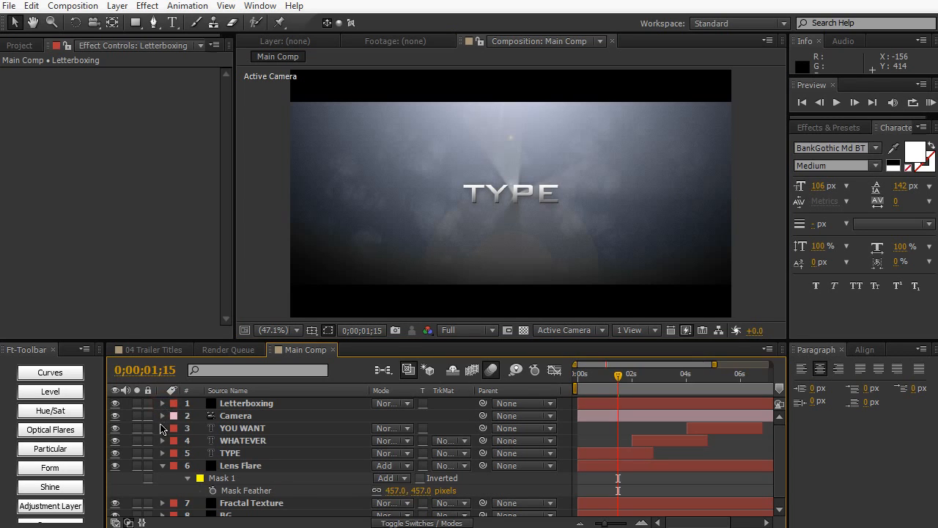
left_click(162, 466)
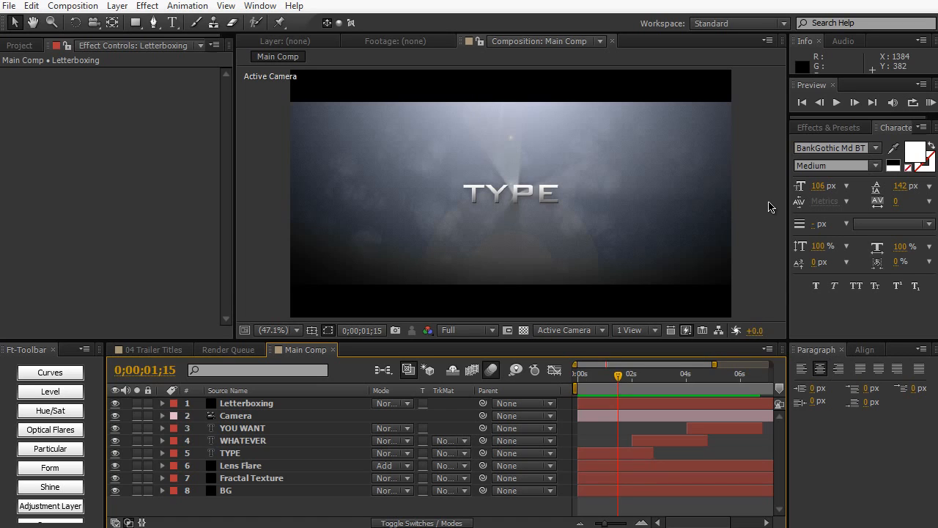
- Search the effects and presets for the CC Light Sweep effect
left_click(829, 127)
left_click(840, 142)
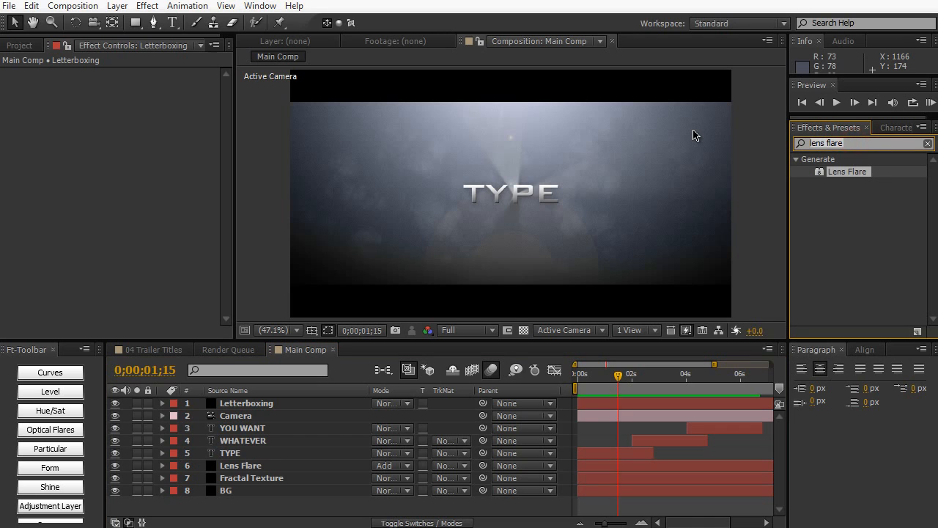
type("light c")
key("ctrl+a")
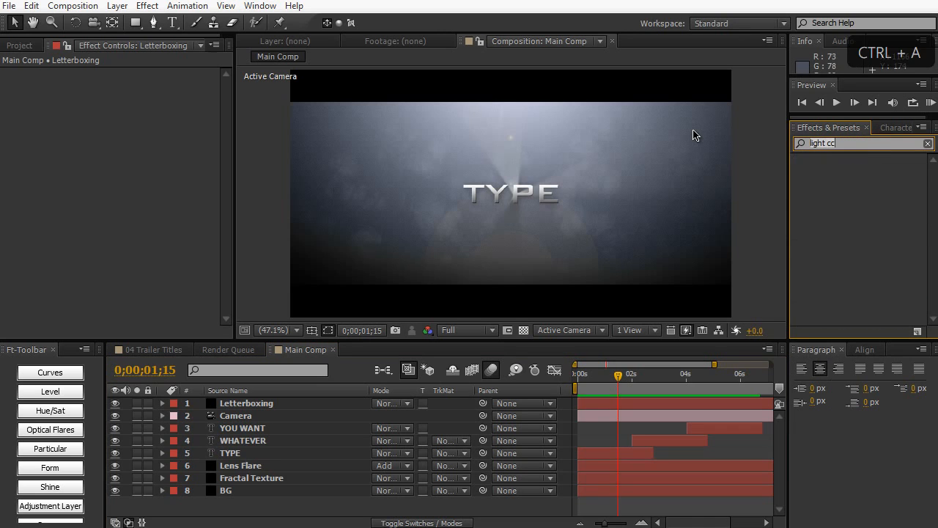
type("cc light swee")
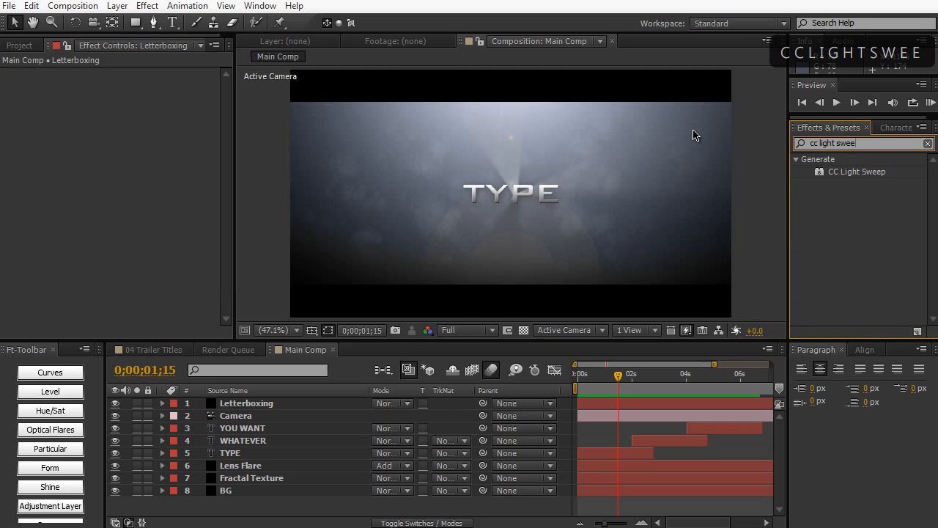